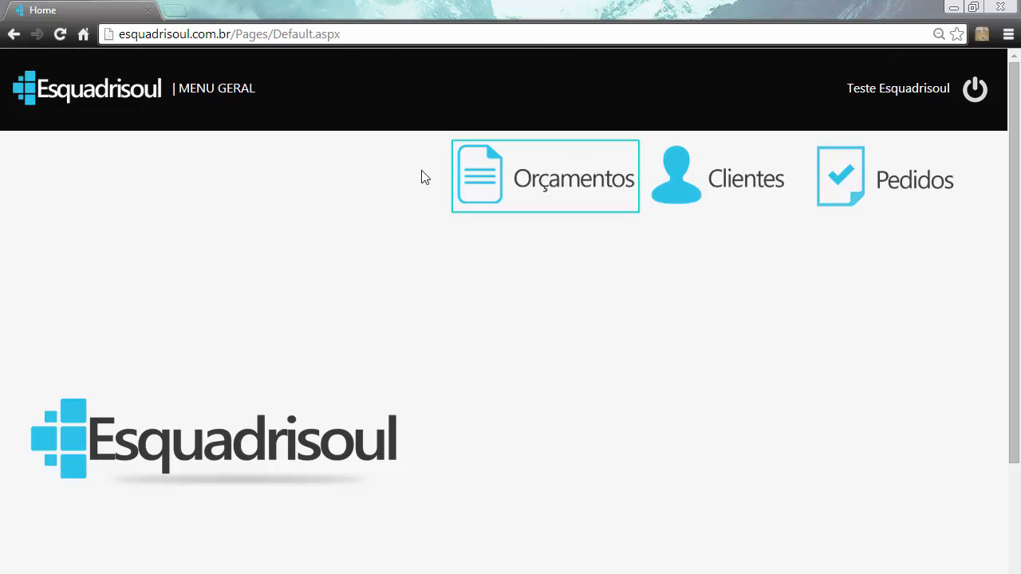
# - Open the Produtos register from the general menu and start a new product
pyautogui.click(223, 91)
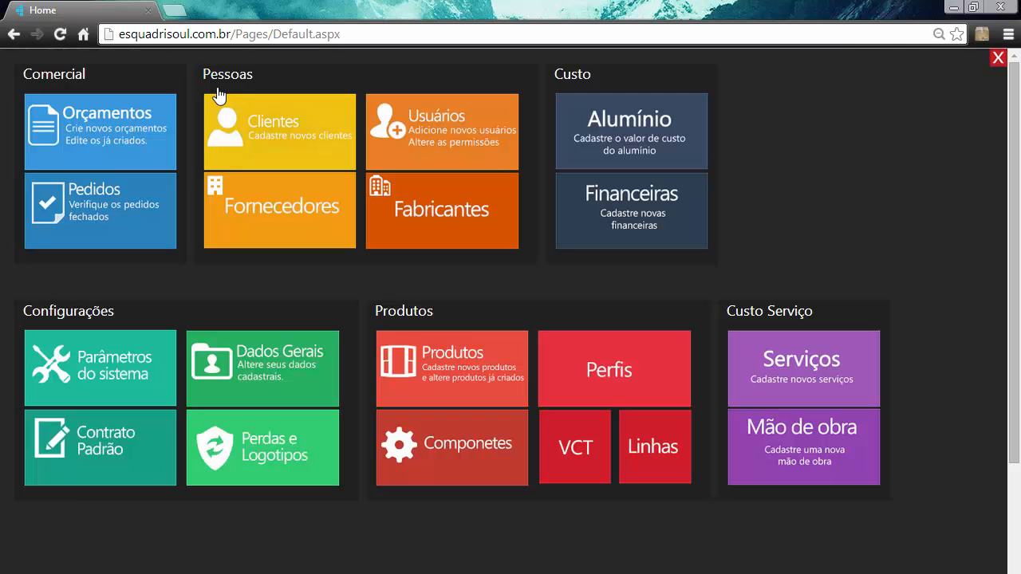
pyautogui.click(449, 375)
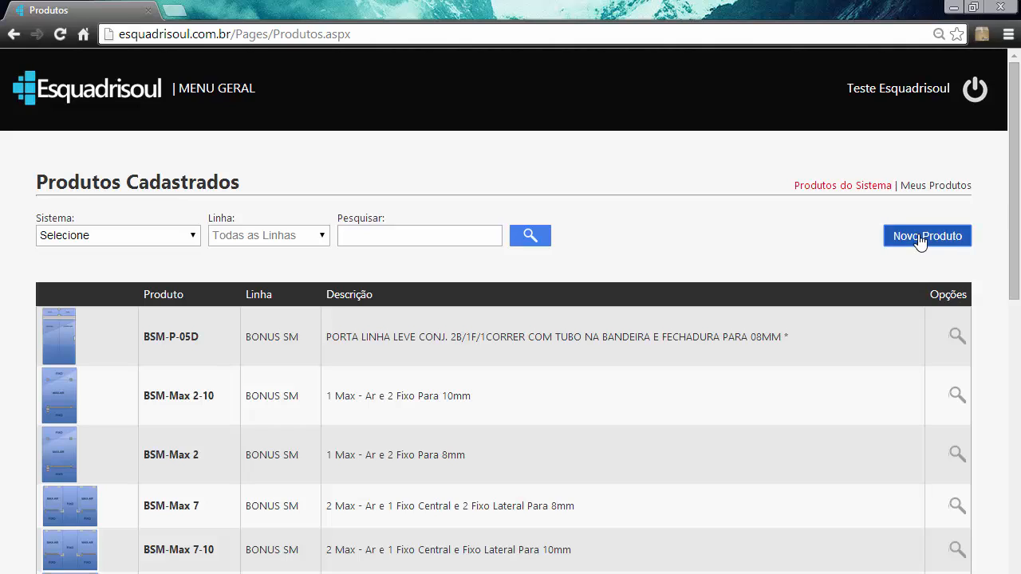
pyautogui.click(920, 236)
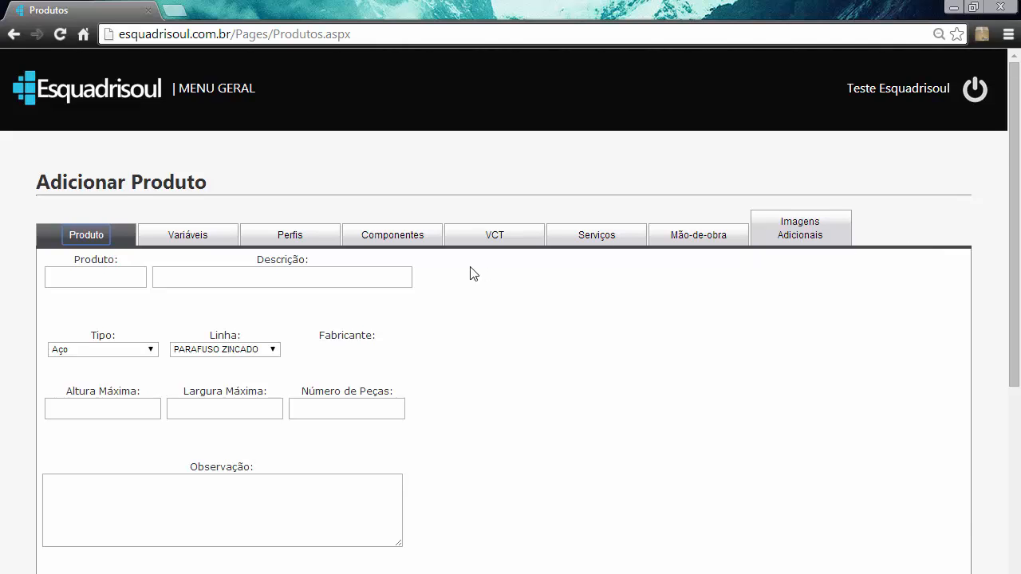
# - Enter JCE as the product code and "Janela de Correr 2 folhas" as its description
pyautogui.scroll(-2, 472, 274)
pyautogui.scroll(1, 473, 273)
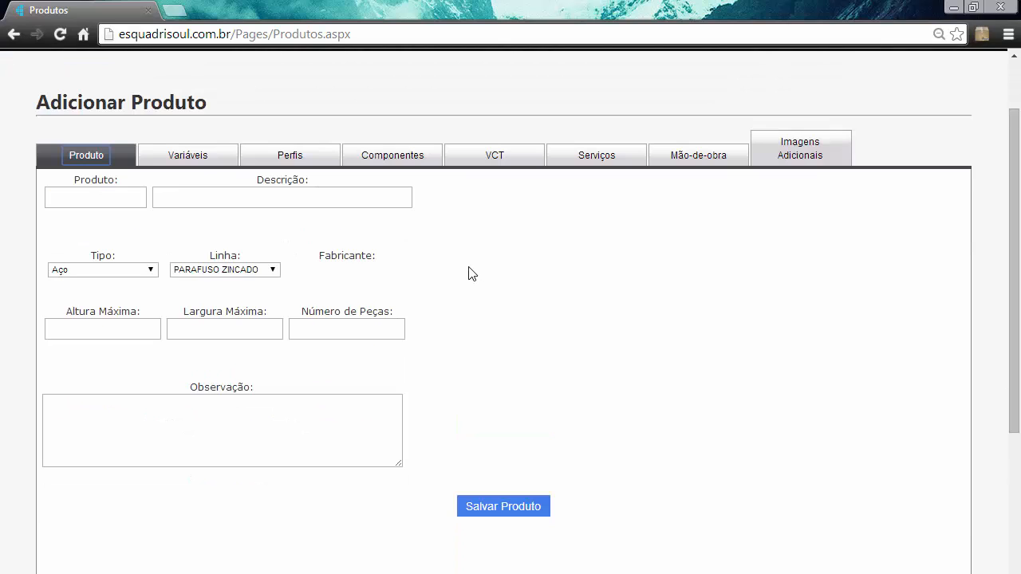
pyautogui.click(70, 185)
pyautogui.click(77, 205)
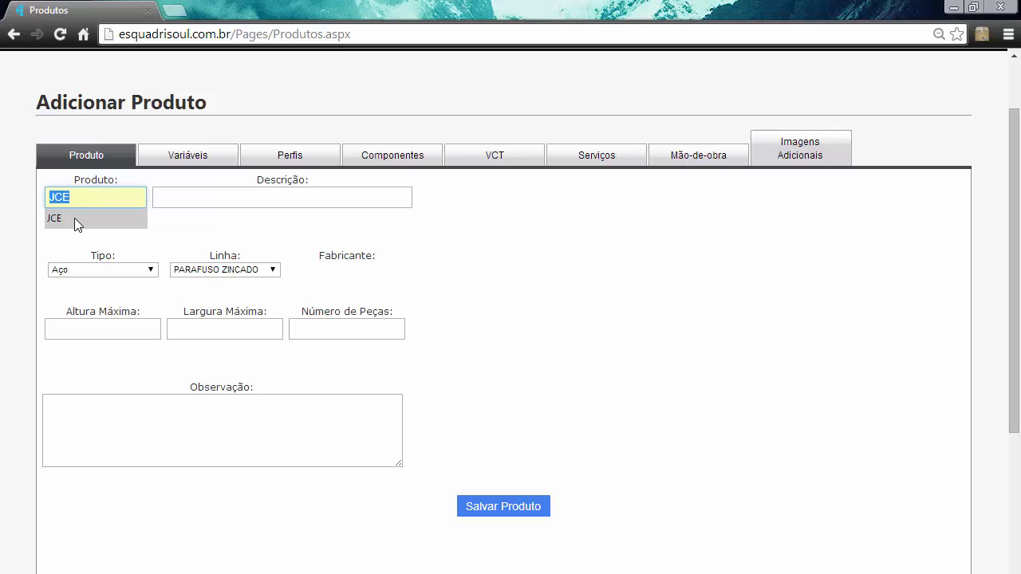
pyautogui.click(74, 217)
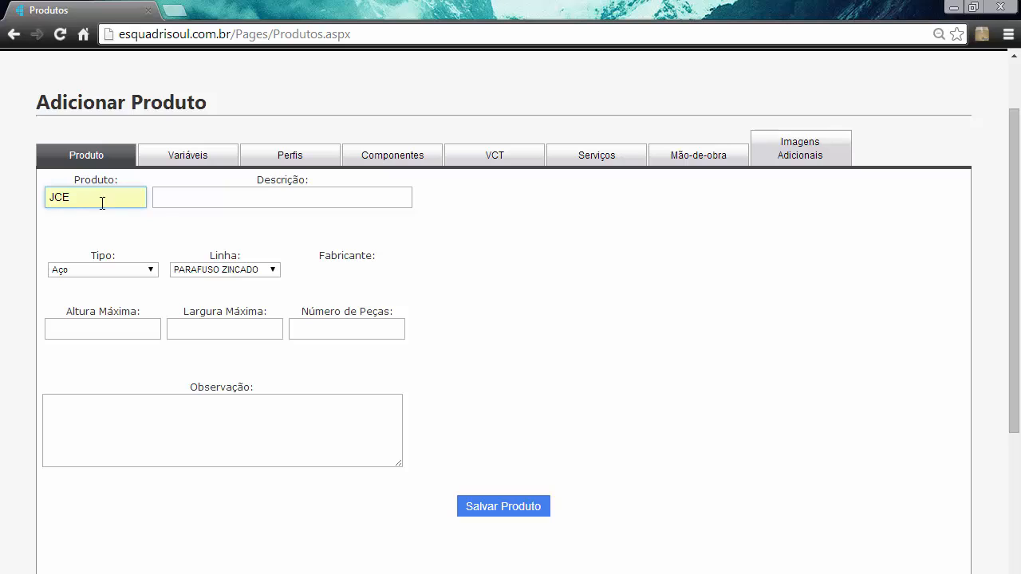
pyautogui.click(167, 200)
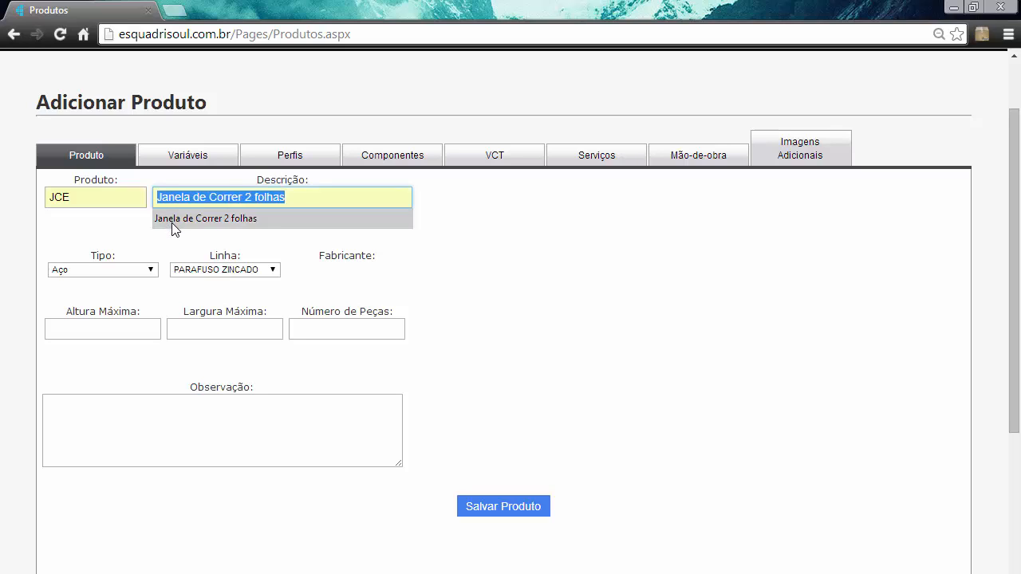
pyautogui.click(172, 222)
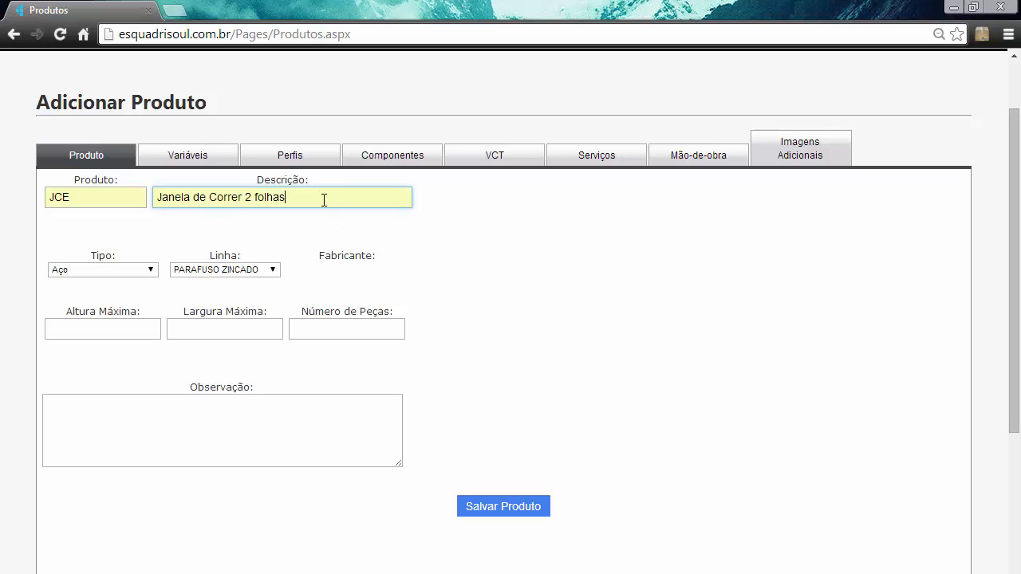
# - Set the product's type to Alumínio and its line to SUPREMA
pyautogui.click(134, 270)
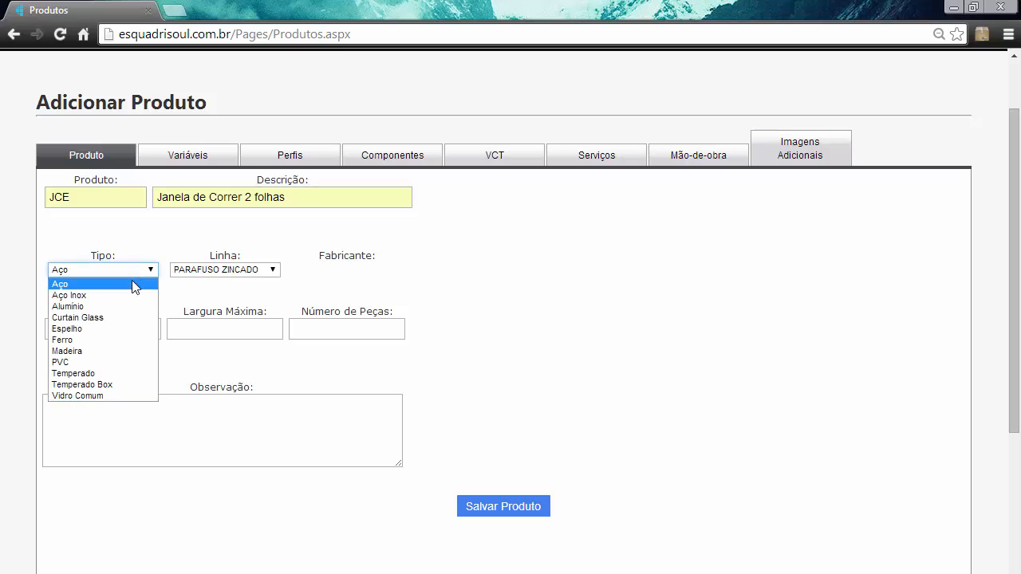
pyautogui.click(126, 301)
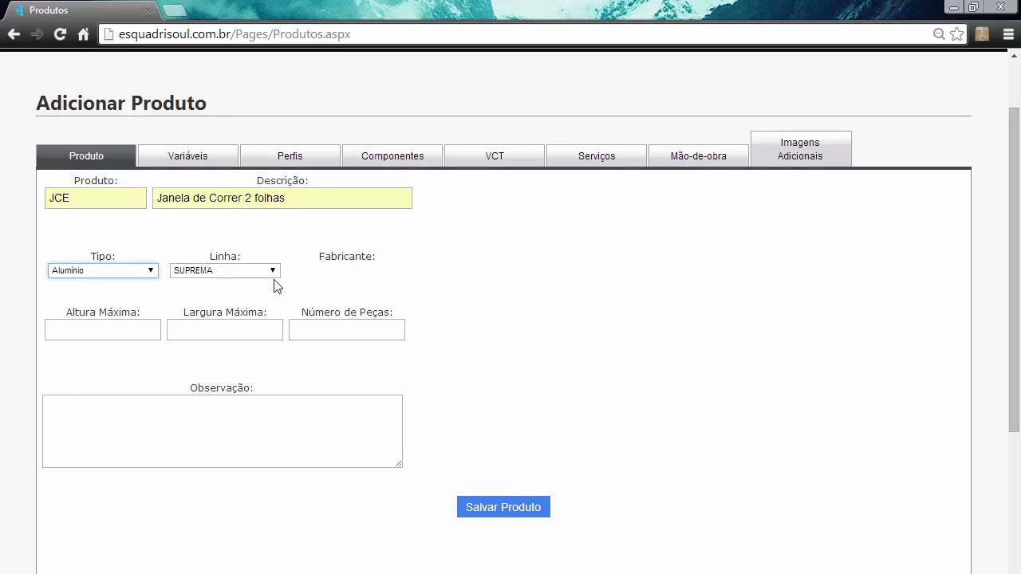
pyautogui.click(184, 273)
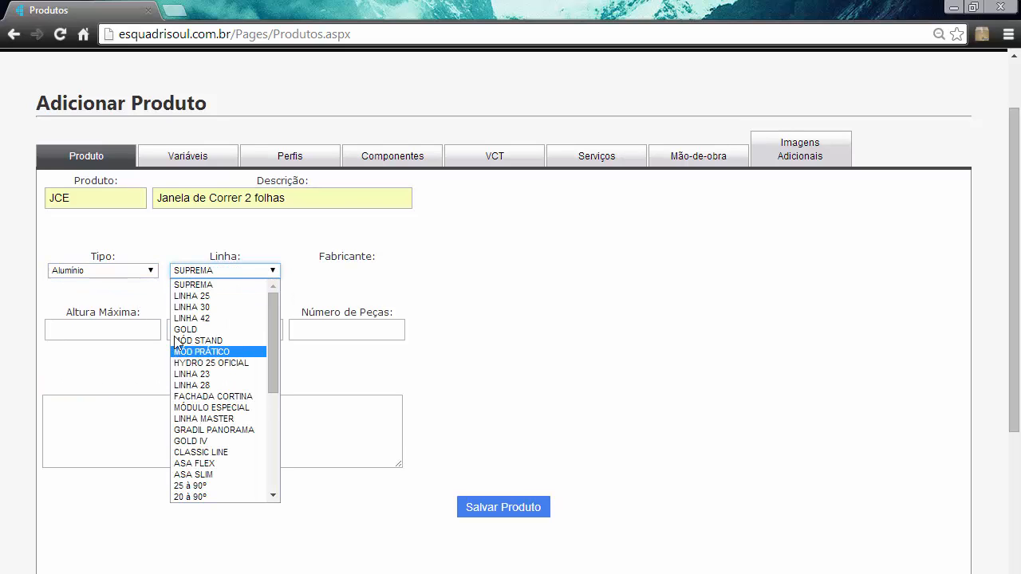
pyautogui.click(182, 288)
# - Set the maximum height to 1750, maximum width to 2200 and number of pieces to 1, and save the product
pyautogui.click(125, 330)
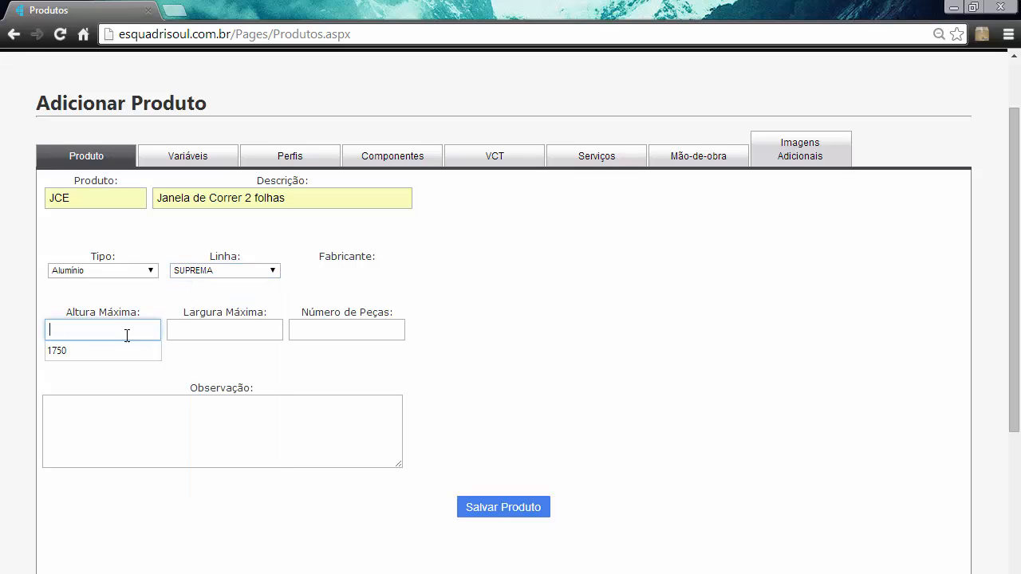
pyautogui.click(128, 348)
pyautogui.click(218, 329)
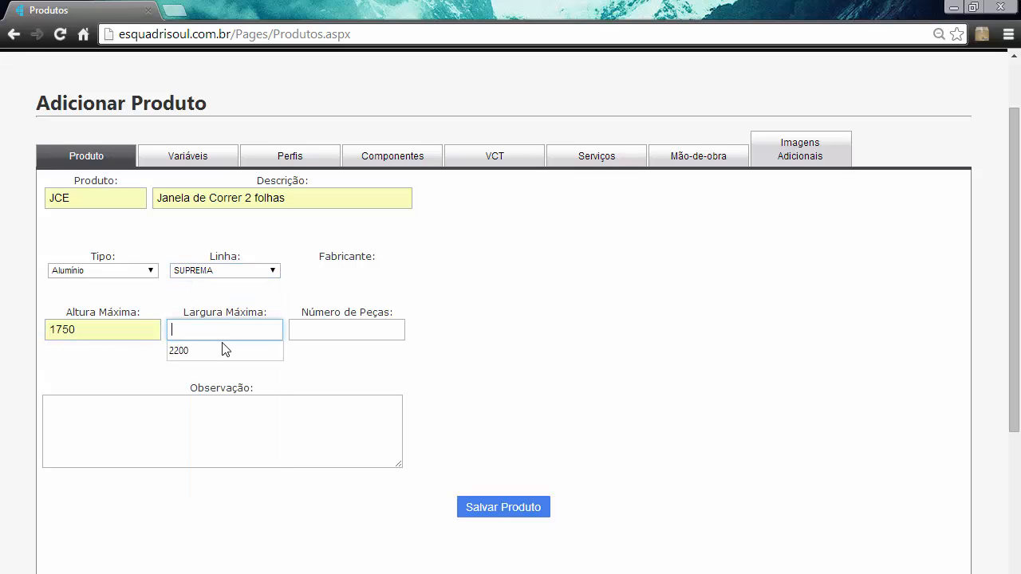
pyautogui.click(227, 350)
pyautogui.click(329, 329)
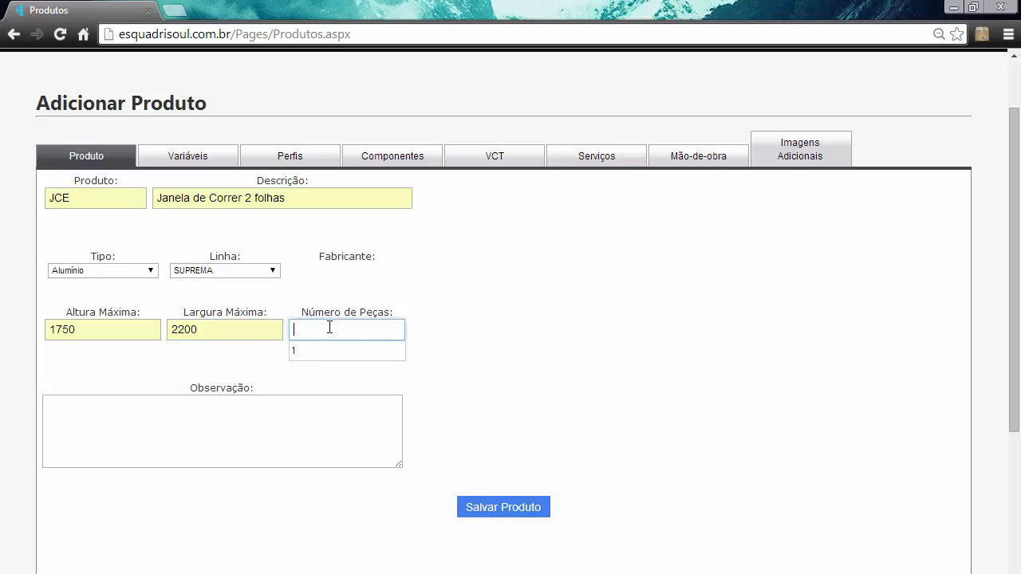
pyautogui.click(319, 357)
pyautogui.click(569, 284)
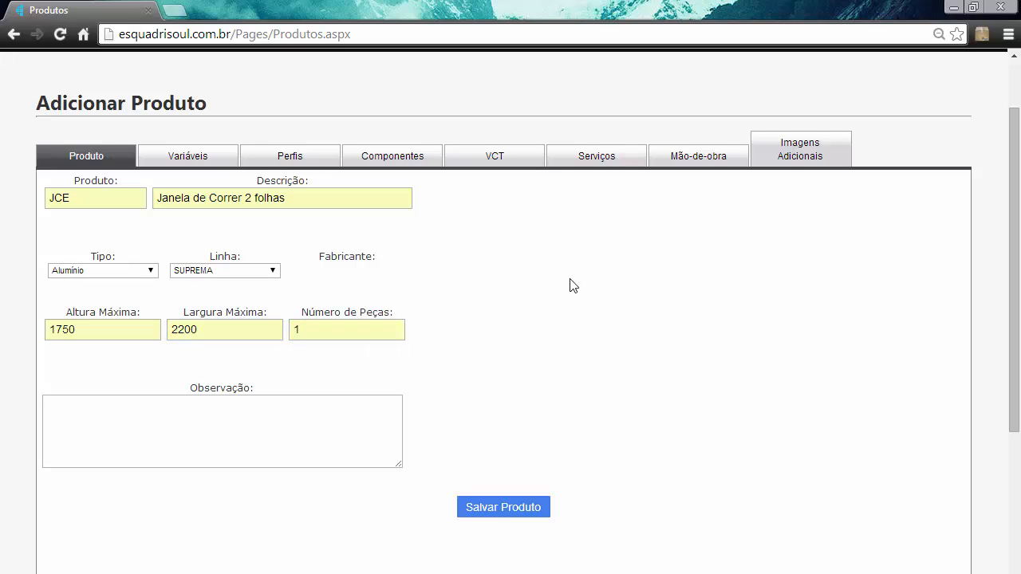
pyautogui.scroll(-1, 569, 284)
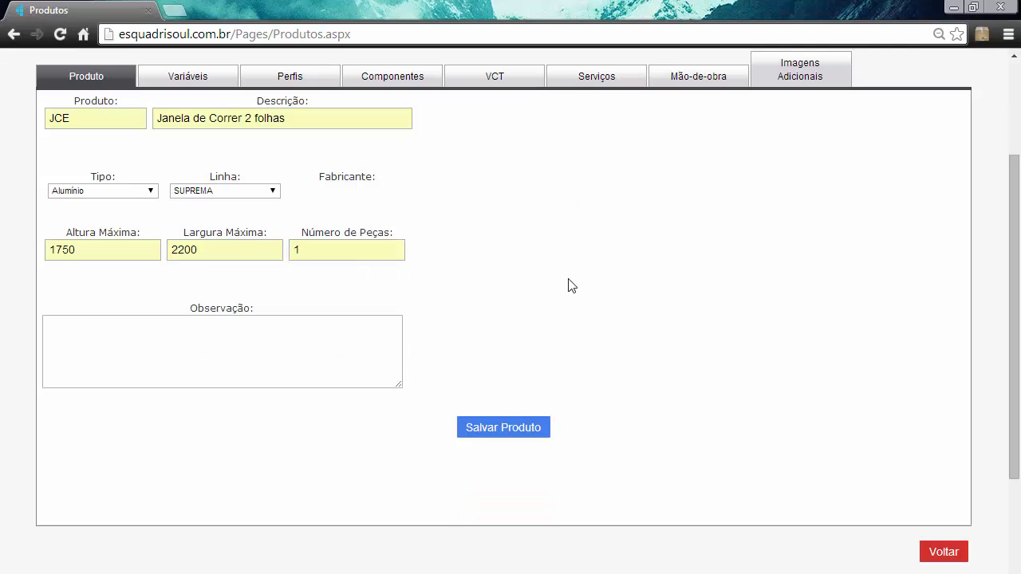
pyautogui.click(508, 430)
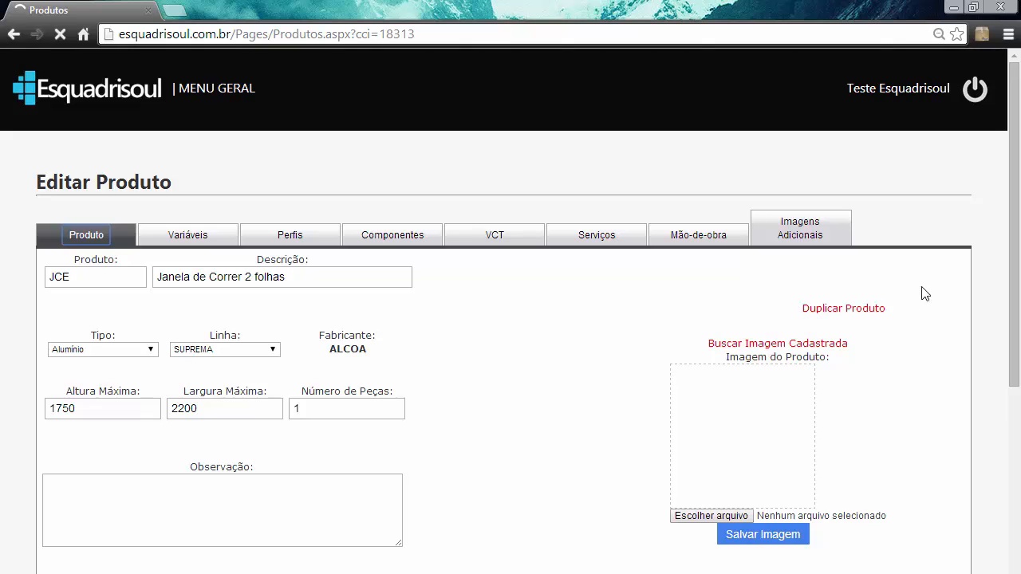
# - View the gallery of registered product images and close it without choosing one
pyautogui.moveTo(1011, 257); pyautogui.dragTo(1011, 322)
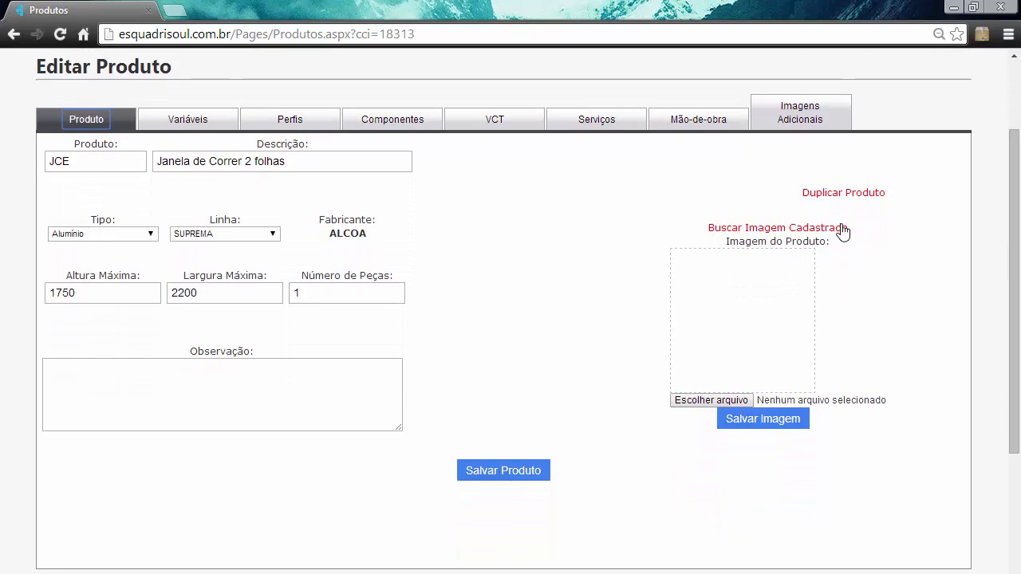
pyautogui.click(730, 229)
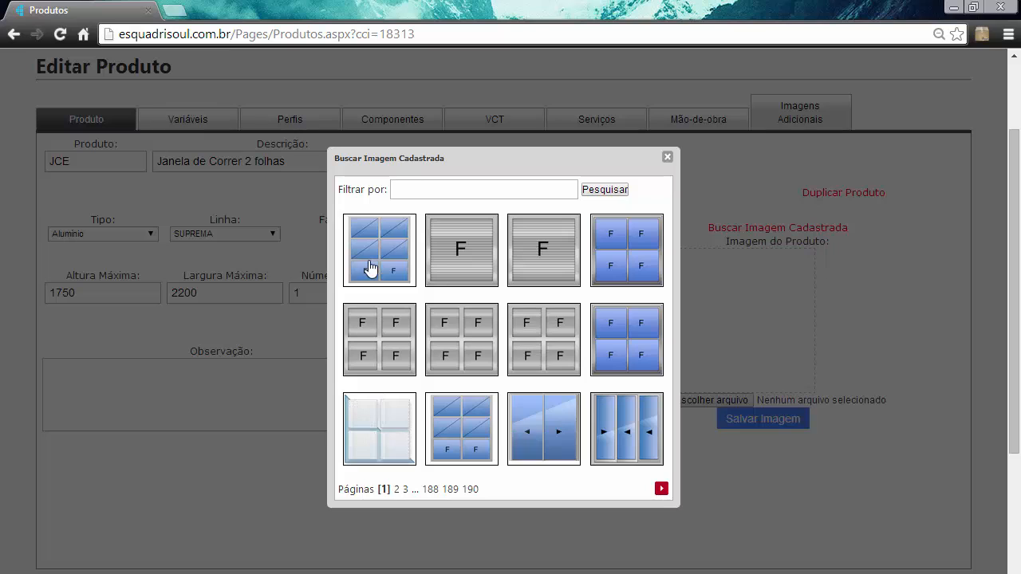
pyautogui.click(667, 158)
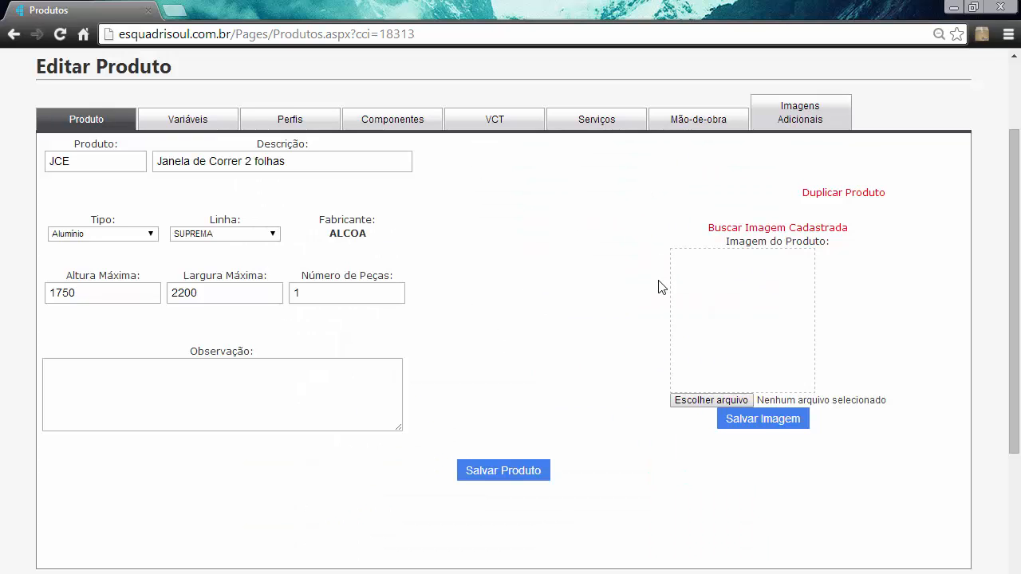
# - Upload the image file "Janela de Correr 2 folhas" as the product image and save it
pyautogui.click(687, 405)
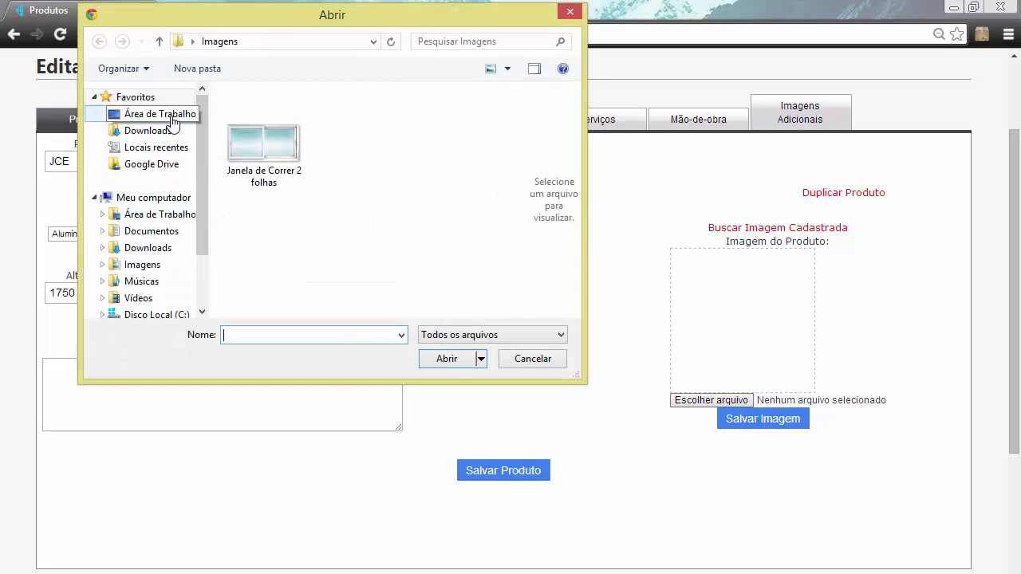
pyautogui.click(246, 174)
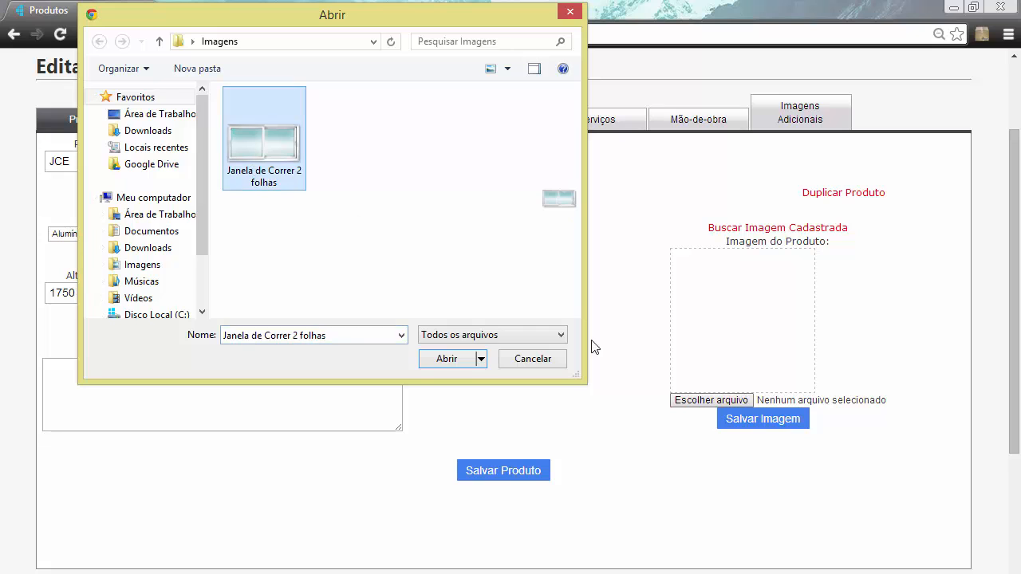
pyautogui.click(451, 359)
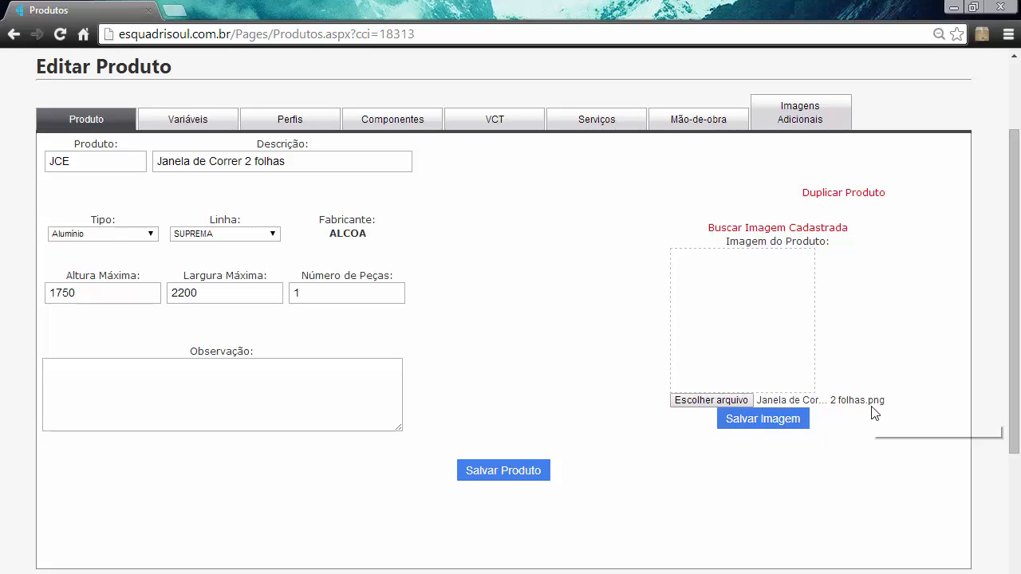
pyautogui.click(763, 435)
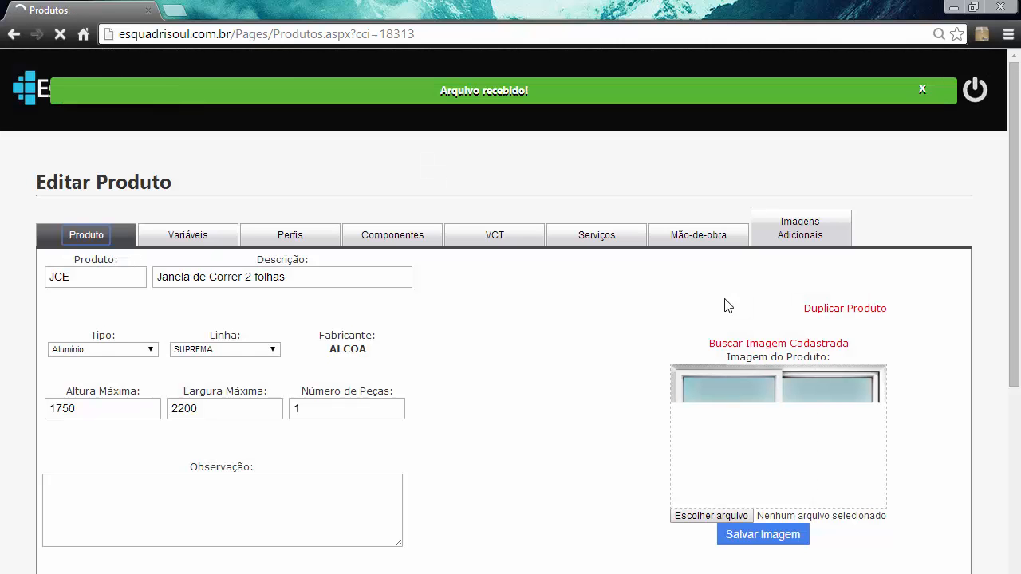
pyautogui.click(921, 91)
# - Fill in a new product variable named A with the description "Quantidade de módulos horizontal"
pyautogui.click(280, 238)
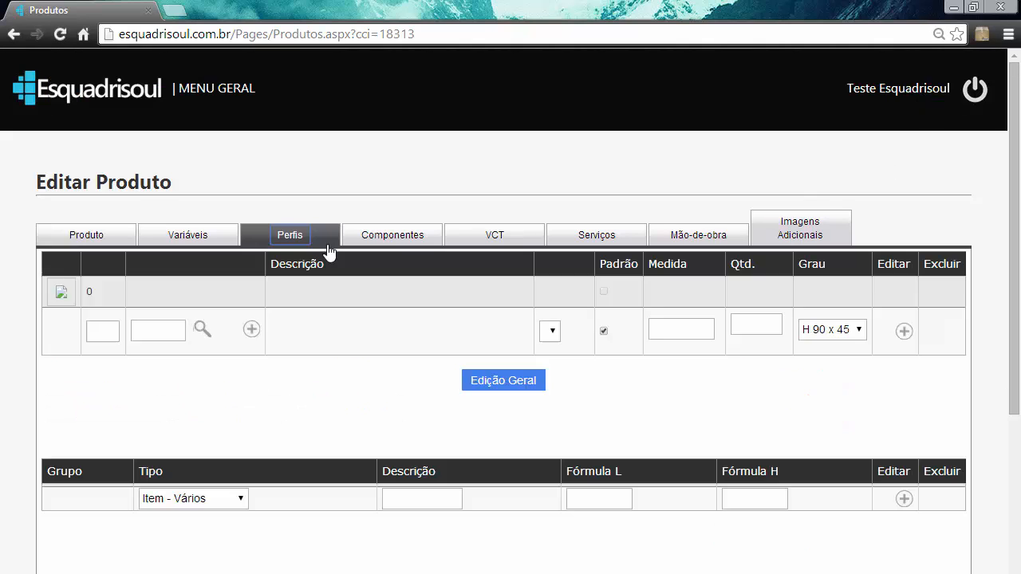
pyautogui.scroll(-1, 537, 293)
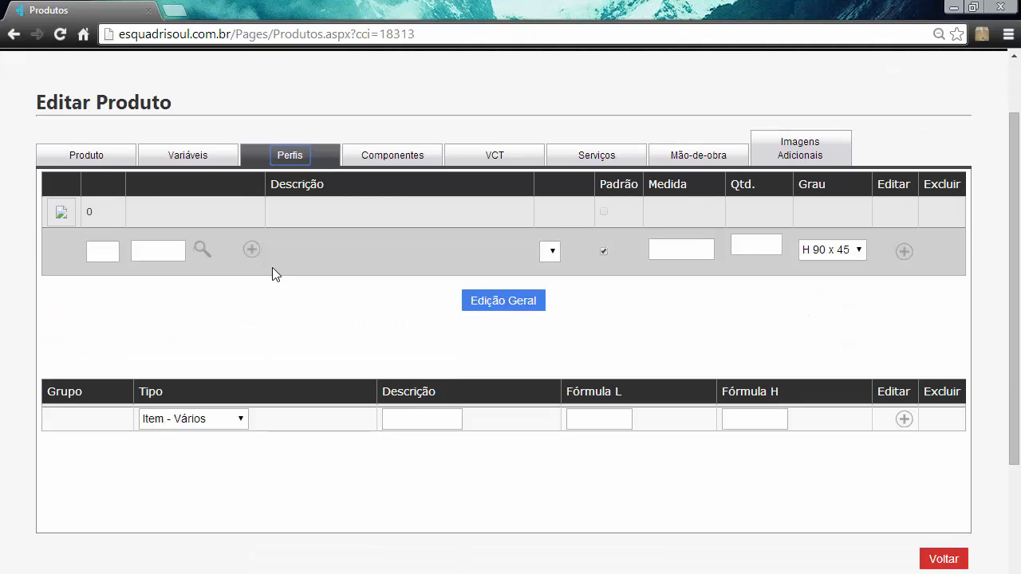
pyautogui.click(189, 159)
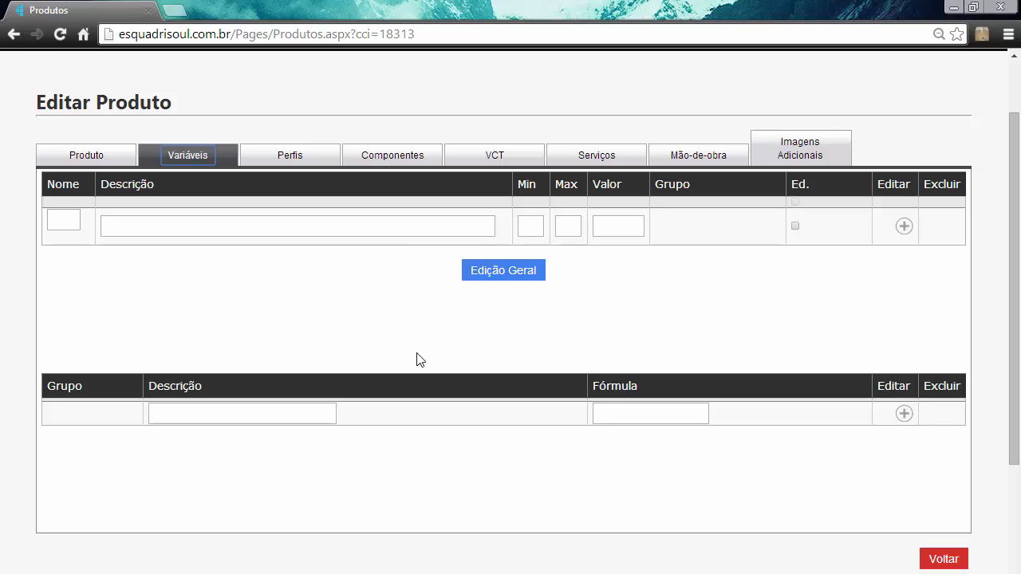
pyautogui.click(51, 220)
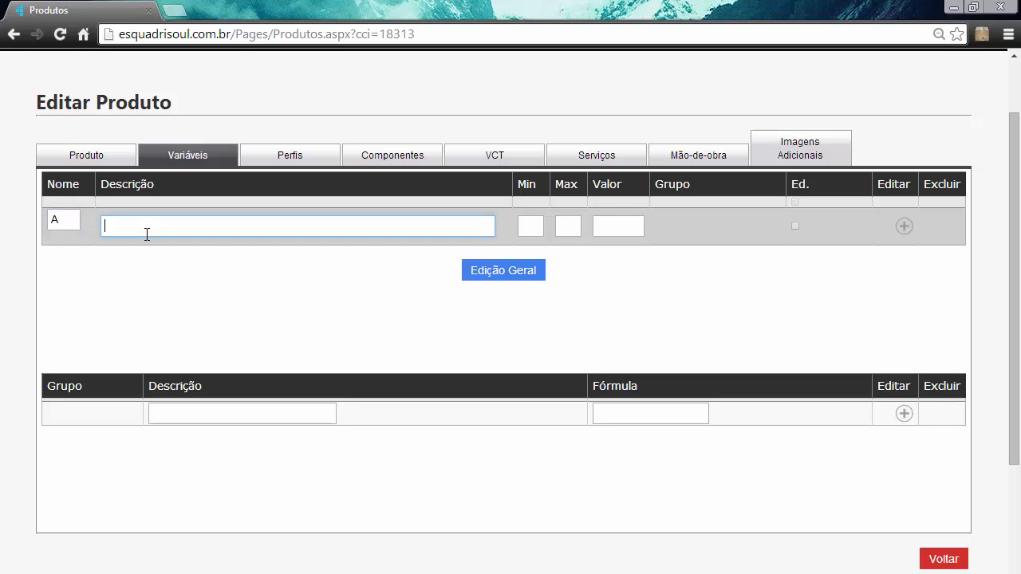
pyautogui.write('Quantidadev')
pyautogui.press('BackSpace')
pyautogui.press('BackSpace')
pyautogui.write('de módulos horiz')
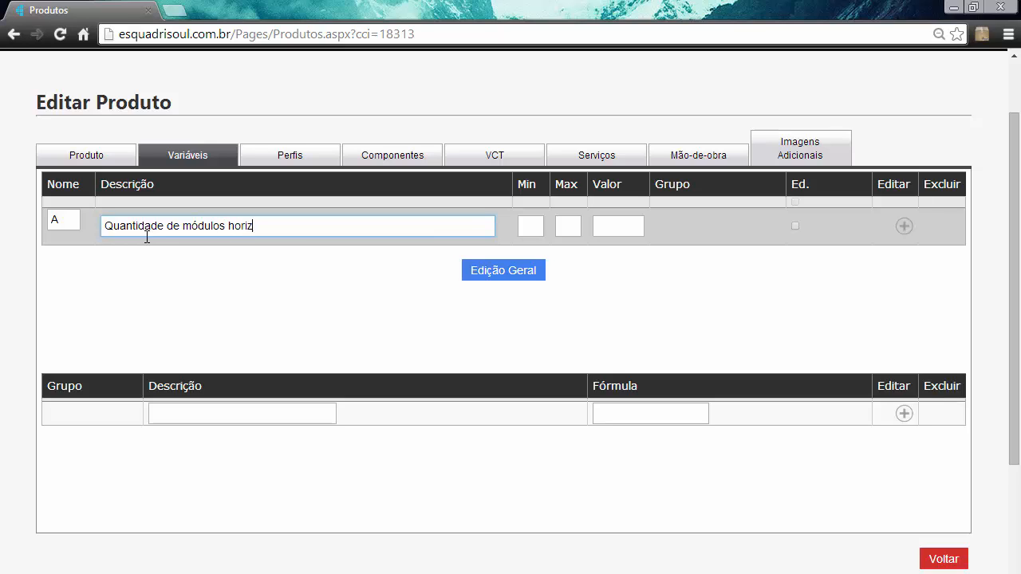
pyautogui.write('ontal')
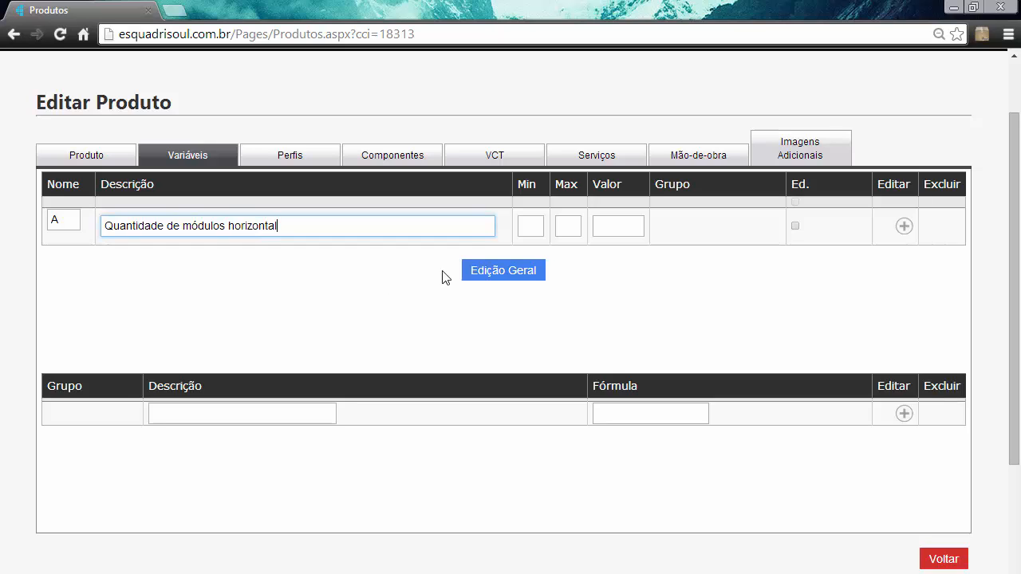
# - Give variable A a minimum of 1, a maximum of 10 and a value of 1, and mark it as editable
pyautogui.click(531, 225)
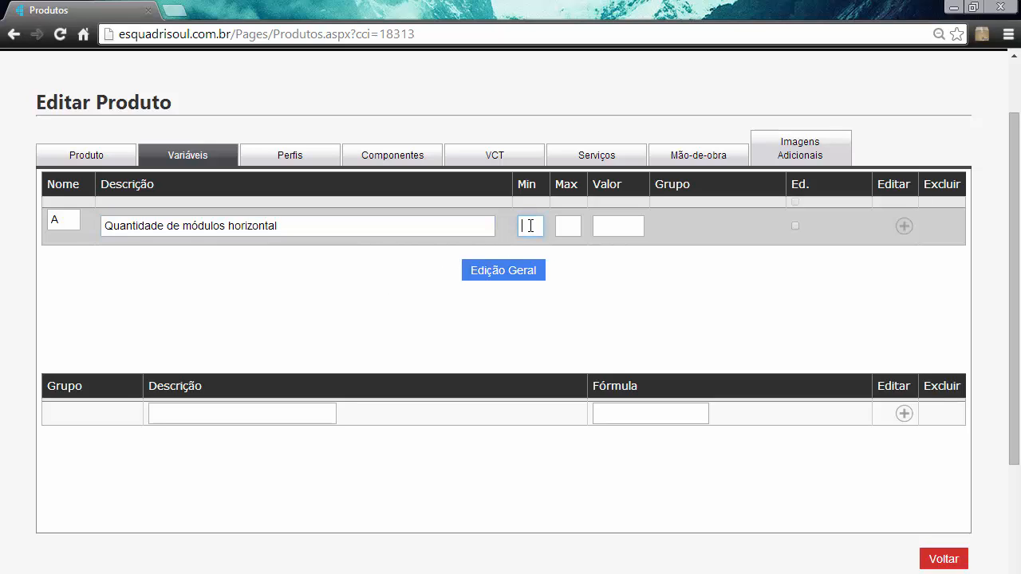
pyautogui.write('1')
pyautogui.click(565, 226)
pyautogui.write('10')
pyautogui.click(617, 231)
pyautogui.write('1')
pyautogui.click(795, 226)
# - Clear the name, description, minimum, maximum and value of the unsaved variable and unmark it as editable
pyautogui.moveTo(627, 228); pyautogui.dragTo(580, 230)
pyautogui.moveTo(376, 225); pyautogui.dragTo(2, 213)
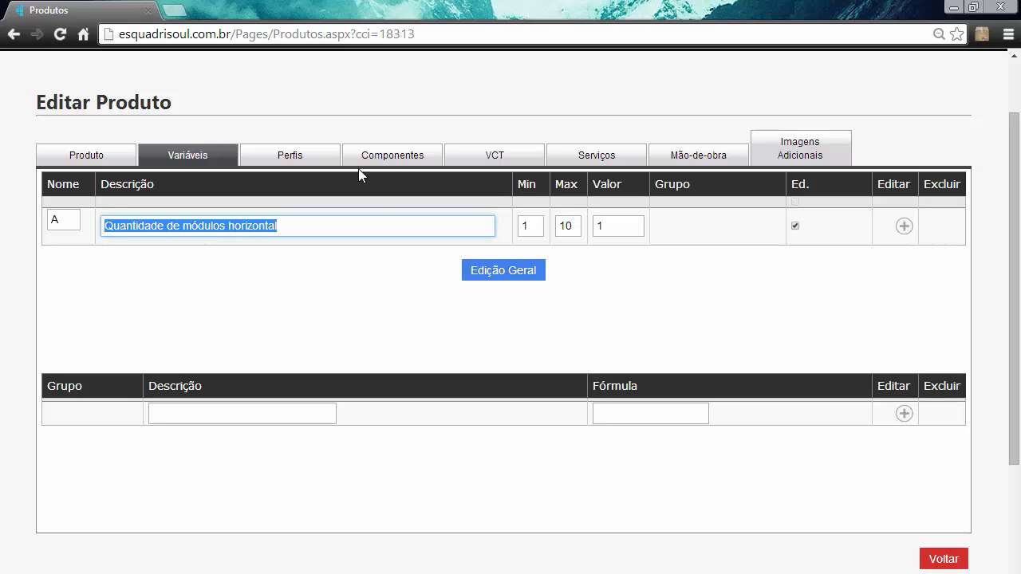
pyautogui.press('BackSpace')
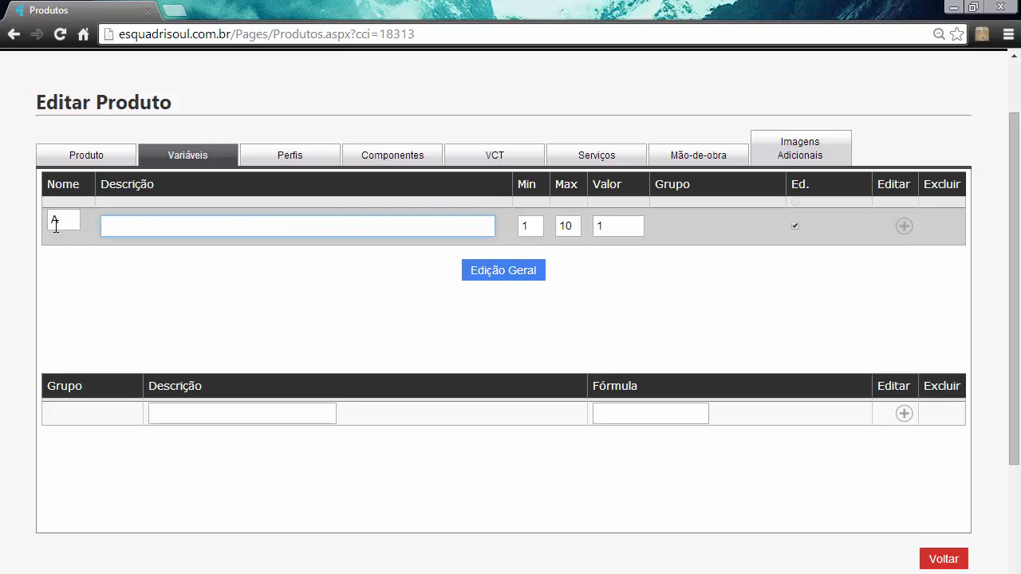
pyautogui.doubleClick(55, 223)
pyautogui.press('BackSpace')
pyautogui.click(528, 229)
pyautogui.press('BackSpace')
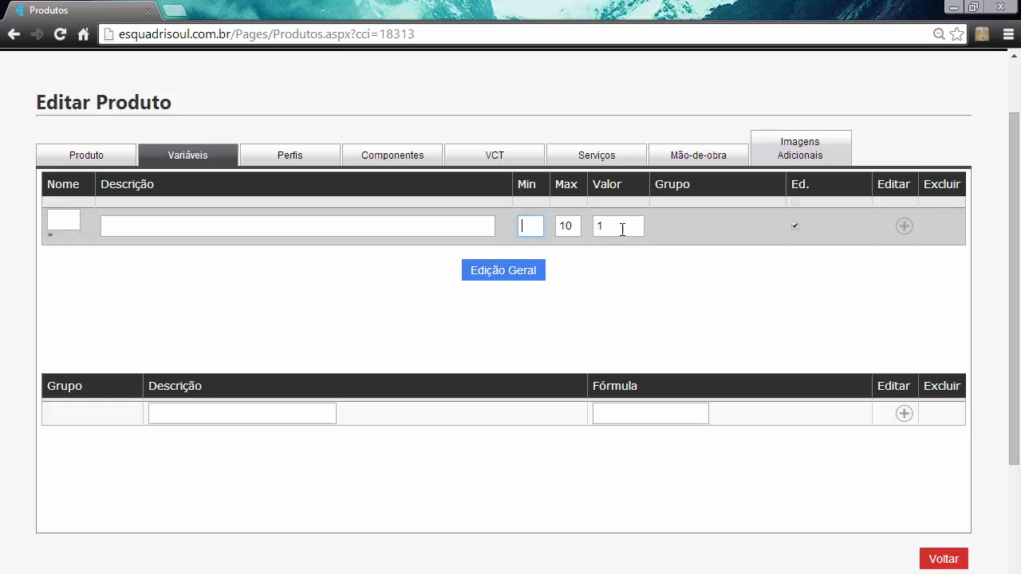
pyautogui.click(578, 230)
pyautogui.press('BackSpace')
pyautogui.press('BackSpace')
pyautogui.press('Tab')
pyautogui.press('BackSpace')
pyautogui.click(795, 226)
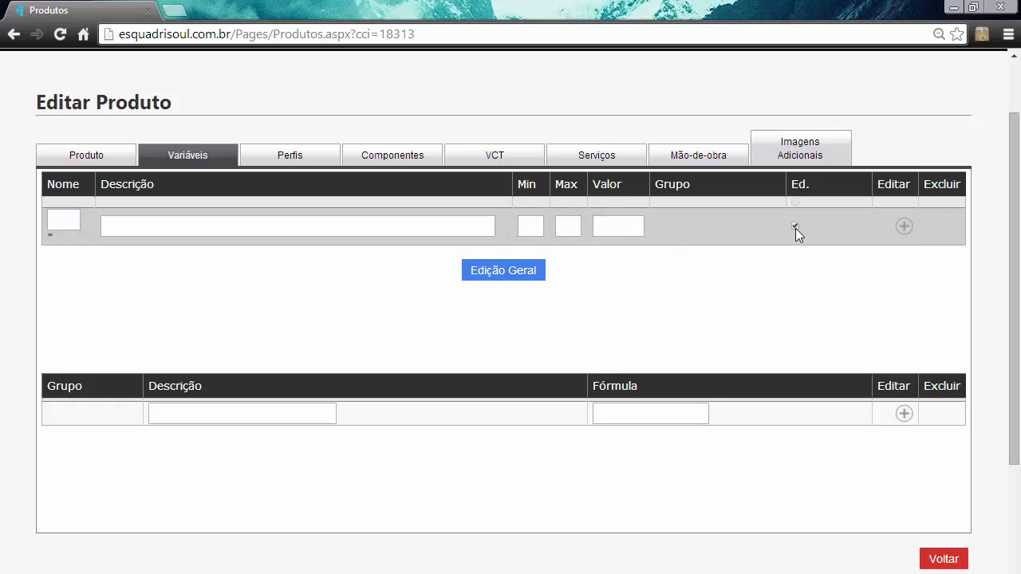
# - Search the profile catalogue for su-001 and choose profile SU-001 (Trilho Superior) for the product's new profile entry
pyautogui.click(285, 156)
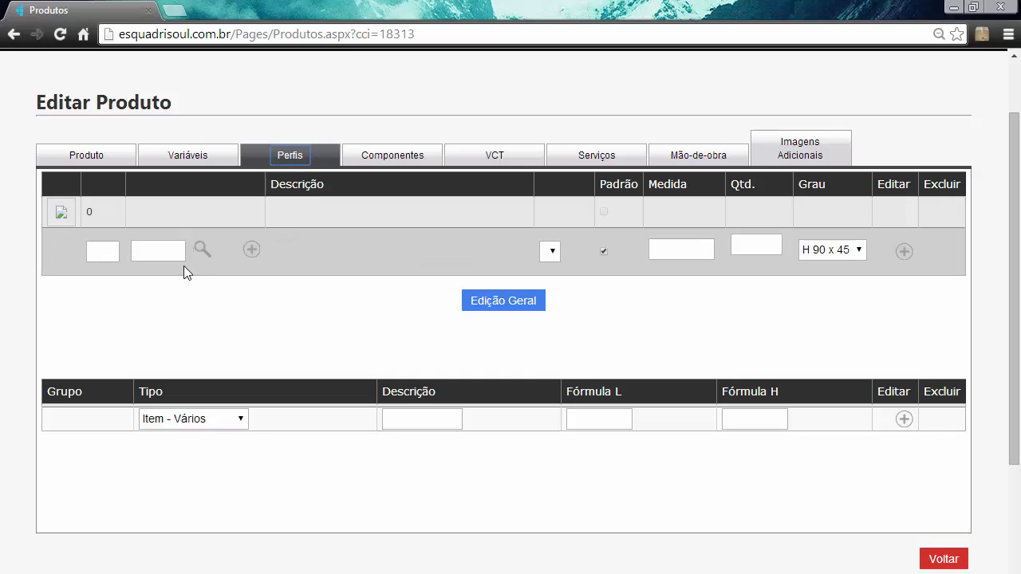
pyautogui.click(203, 250)
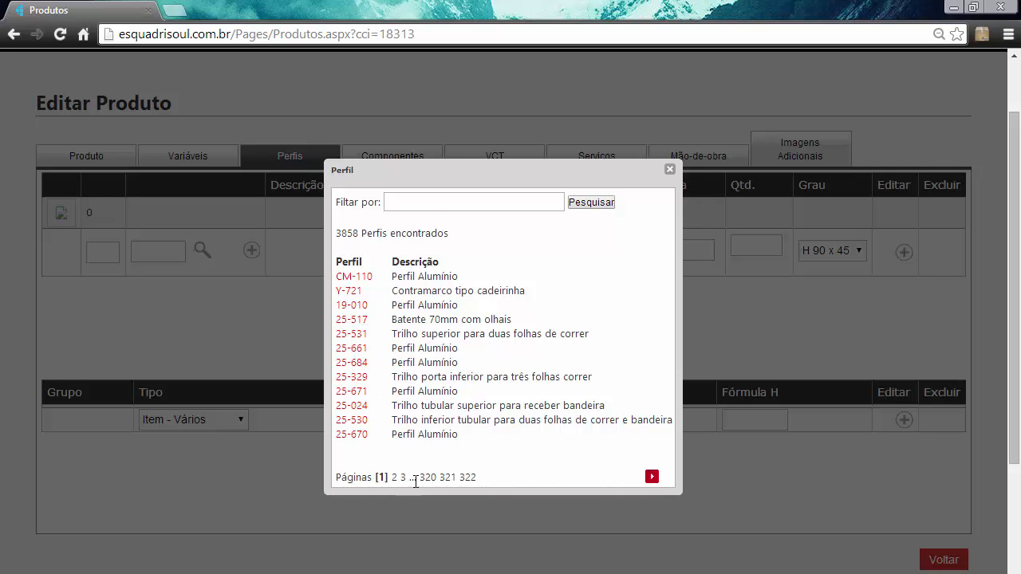
pyautogui.click(440, 200)
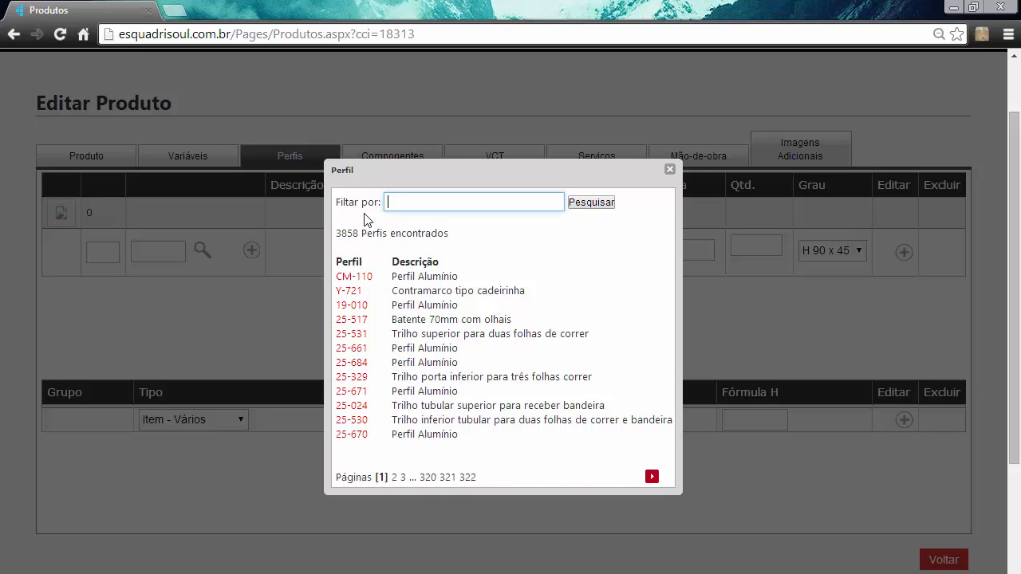
pyautogui.write('su-001')
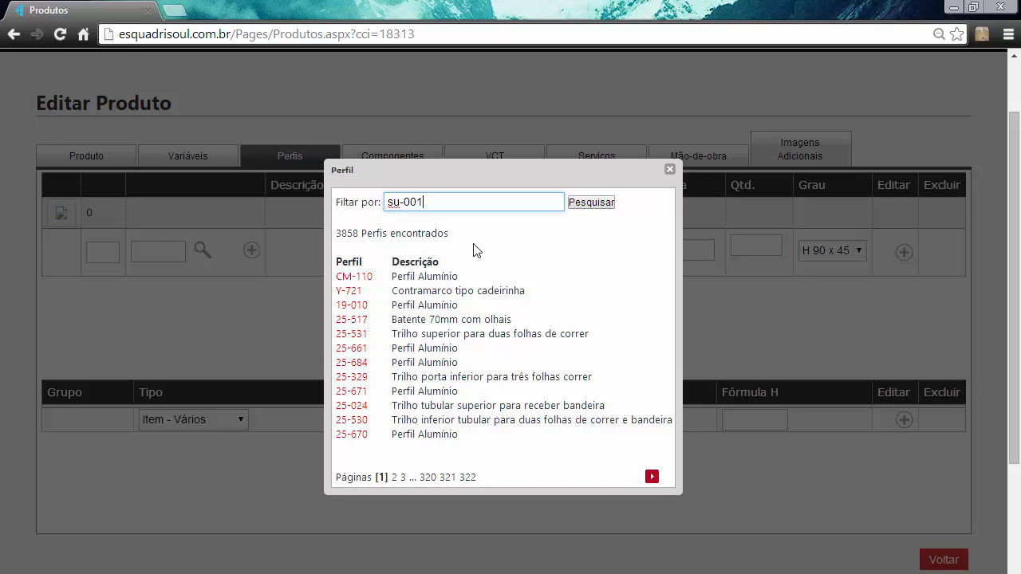
pyautogui.click(608, 204)
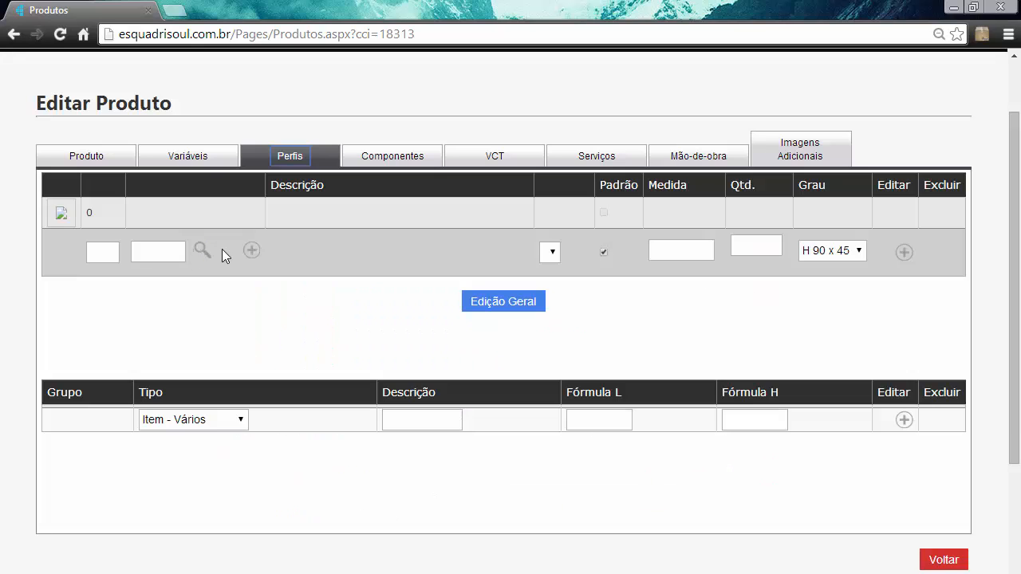
pyautogui.click(204, 251)
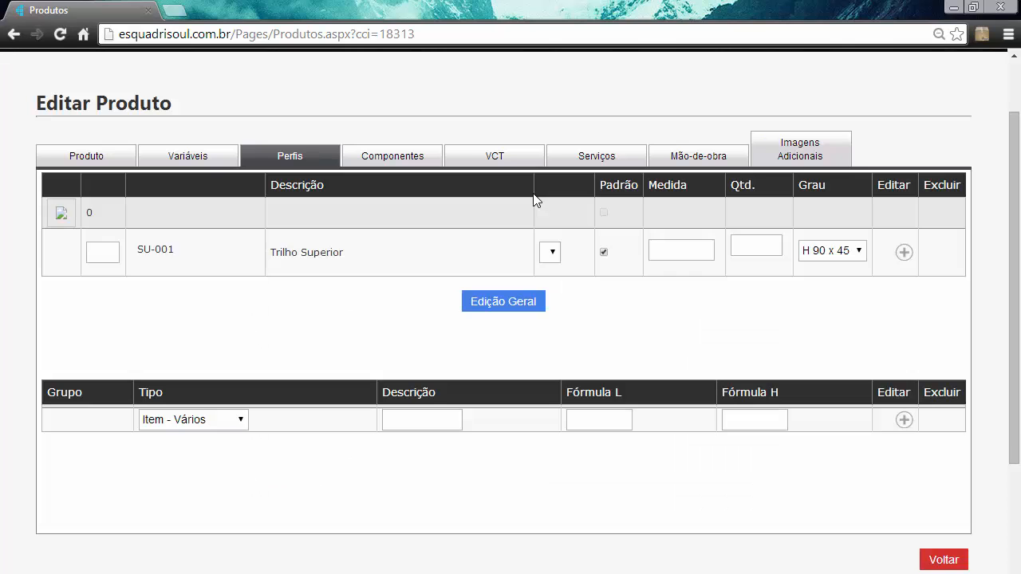
# - Set the measure formula of the SU-001 profile to L-53
pyautogui.click(710, 259)
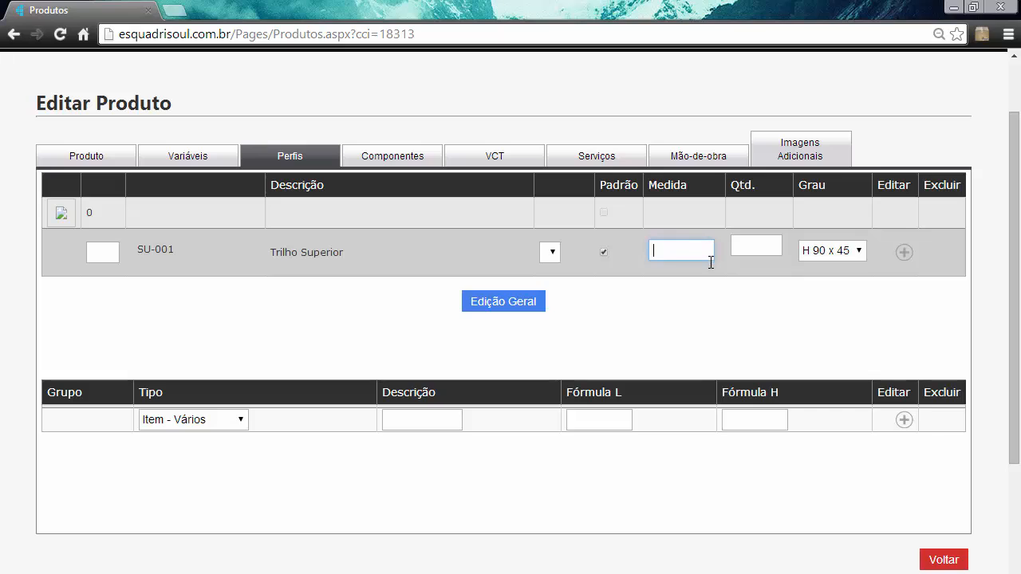
pyautogui.write('L-53')
pyautogui.moveTo(684, 254); pyautogui.dragTo(642, 254)
pyautogui.moveTo(659, 254); pyautogui.dragTo(651, 261)
# - Switch to the Windows Calculator, compute 1700 - 53 to check the measure formula, and close it
pyautogui.click(471, 573)
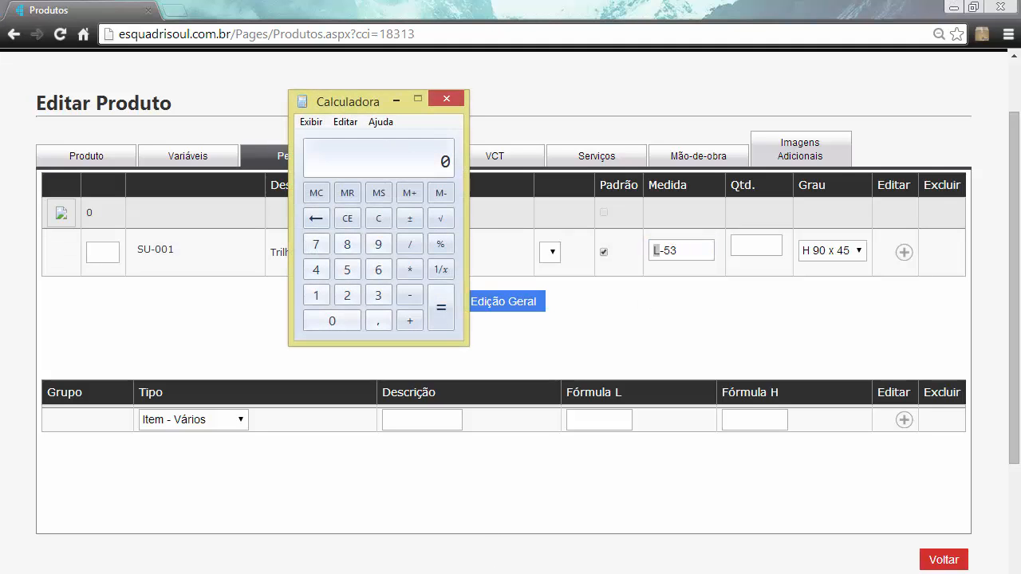
pyautogui.moveTo(375, 101); pyautogui.dragTo(391, 86)
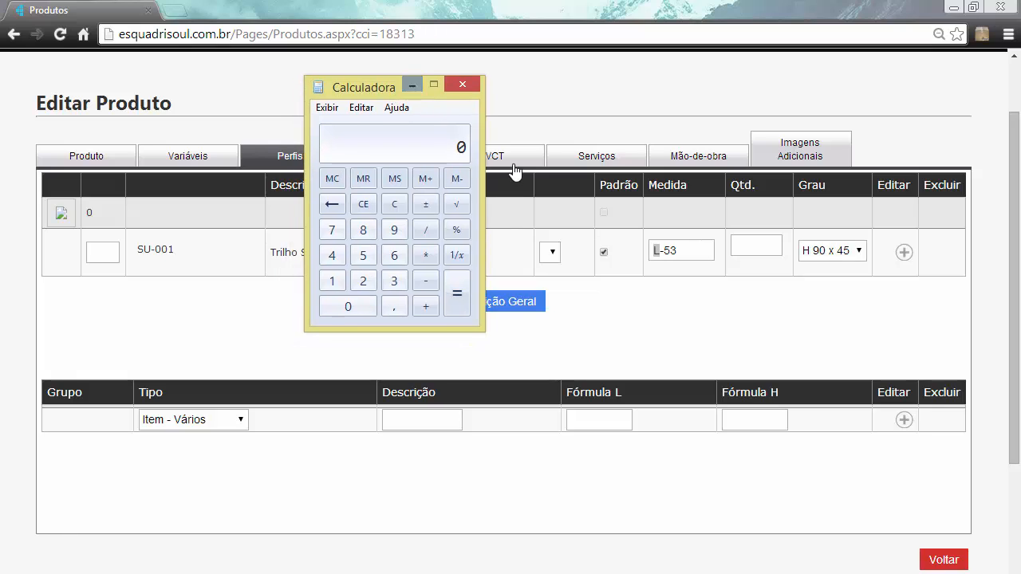
pyautogui.click(327, 283)
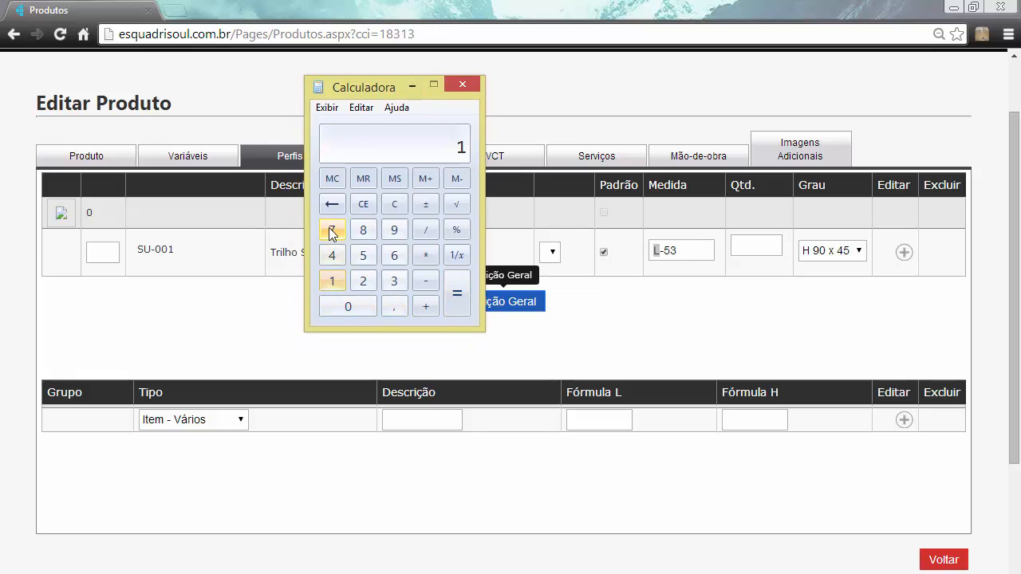
pyautogui.click(332, 230)
pyautogui.click(357, 304)
pyautogui.click(357, 304)
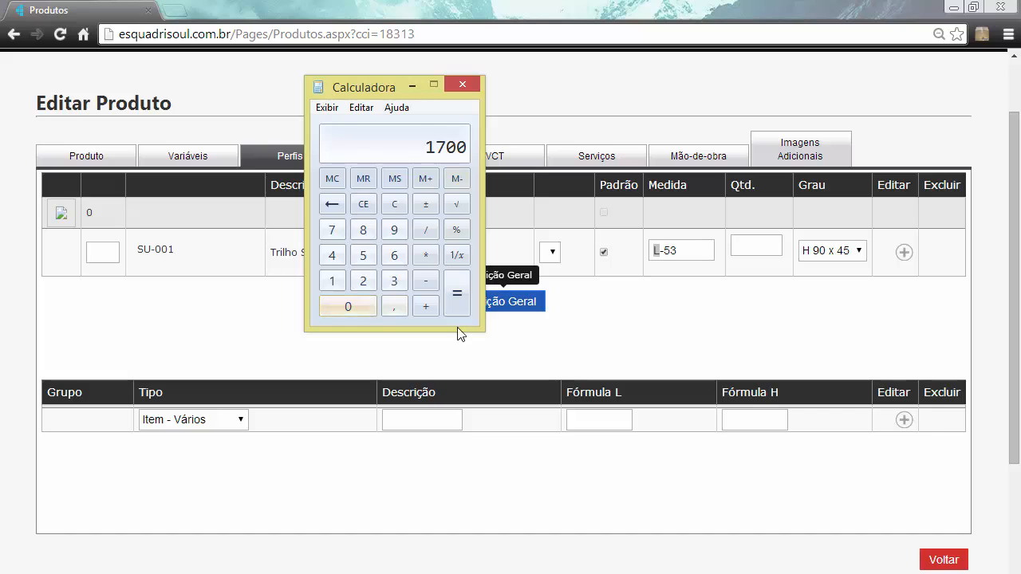
pyautogui.click(426, 280)
pyautogui.click(363, 255)
pyautogui.click(393, 281)
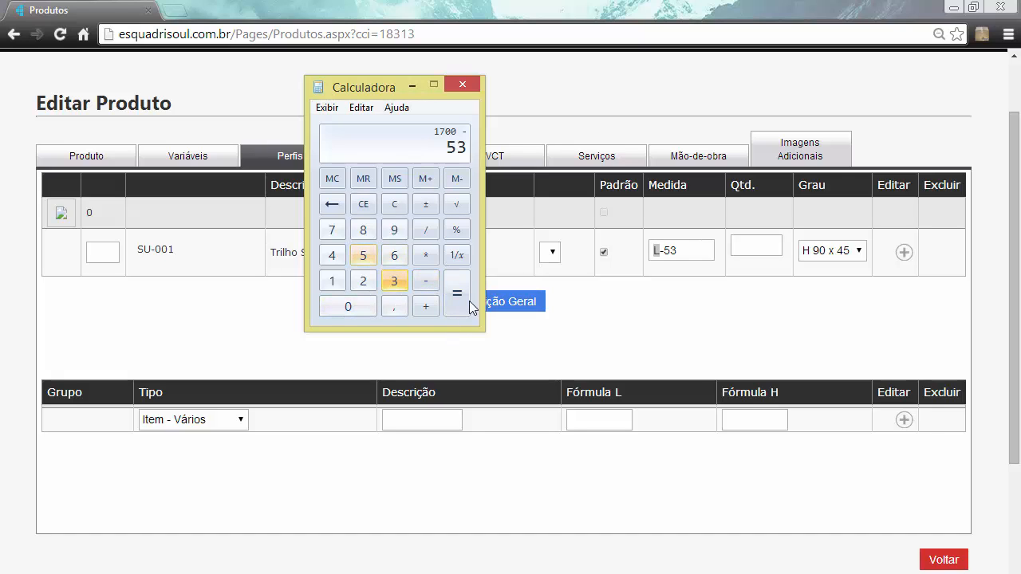
pyautogui.click(465, 301)
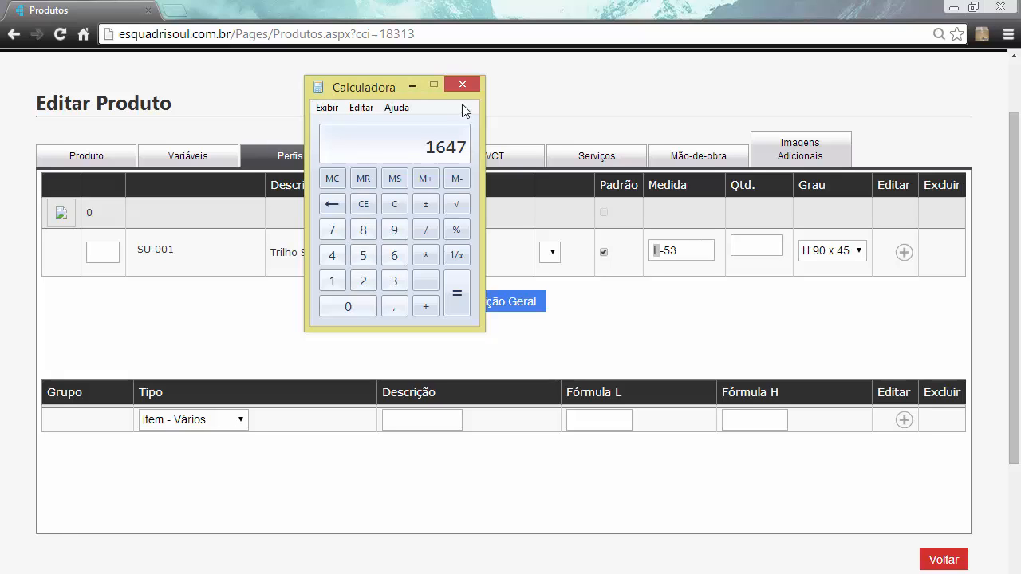
pyautogui.click(467, 83)
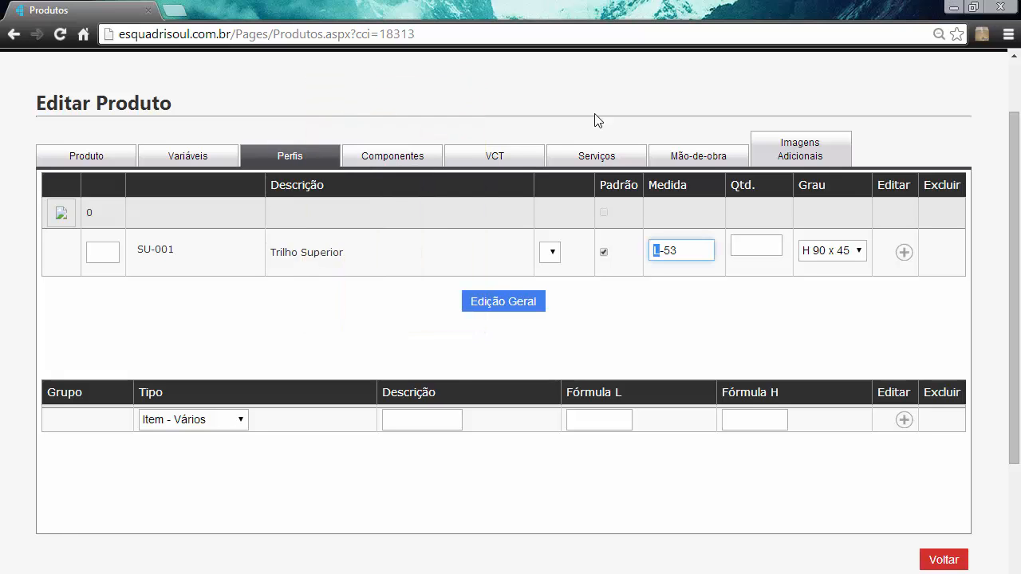
# - Give the SU-001 profile a quantity of 1 and a cut angle of L 90 x 90, and add it to the product
pyautogui.click(745, 249)
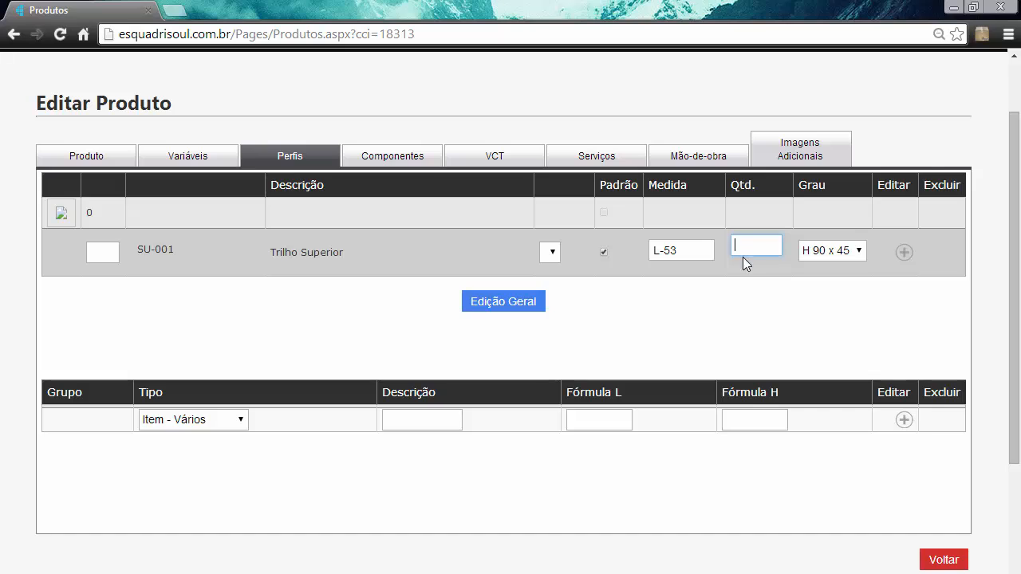
pyautogui.write('1')
pyautogui.click(831, 250)
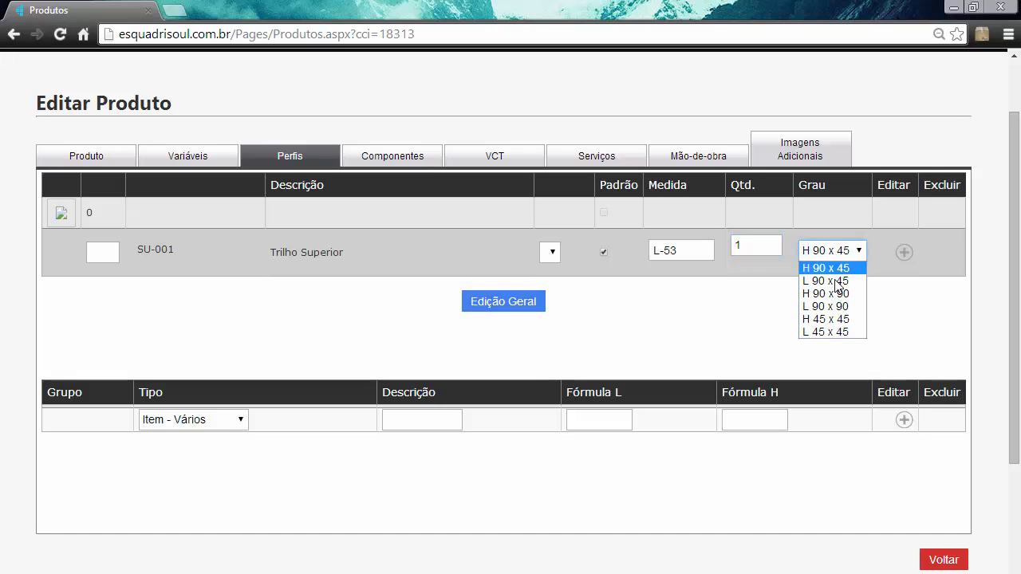
pyautogui.click(830, 306)
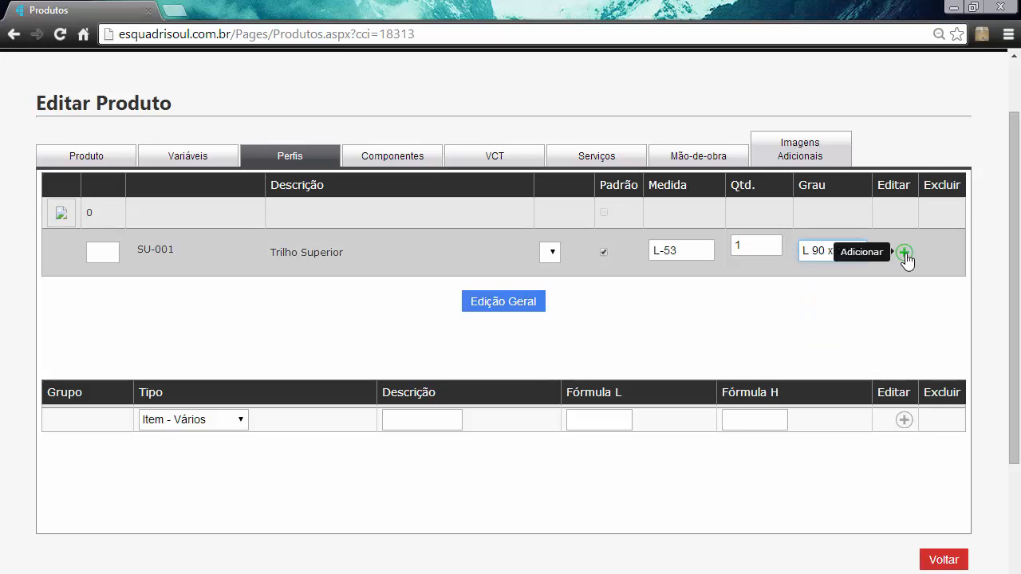
pyautogui.click(904, 253)
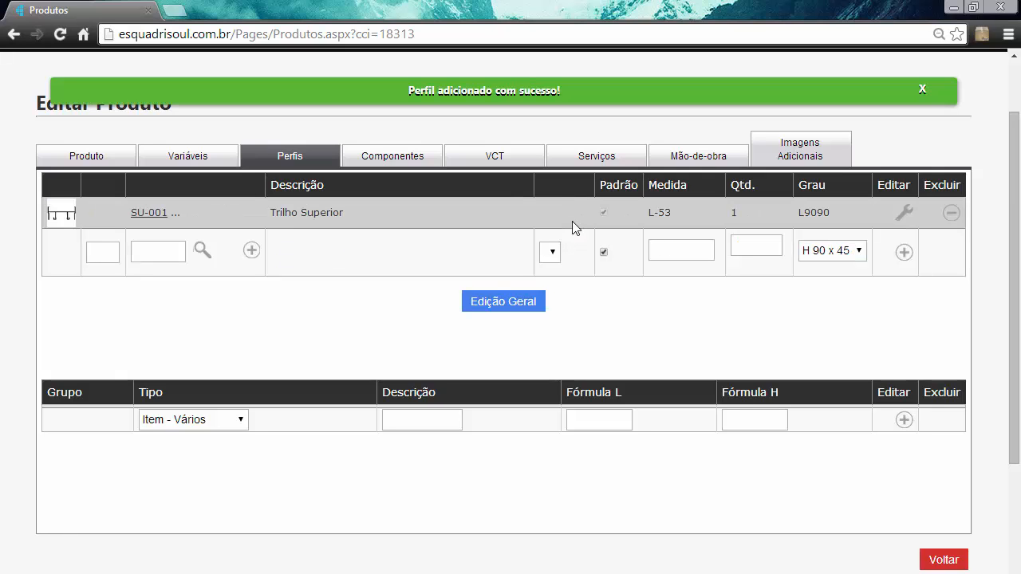
pyautogui.click(920, 90)
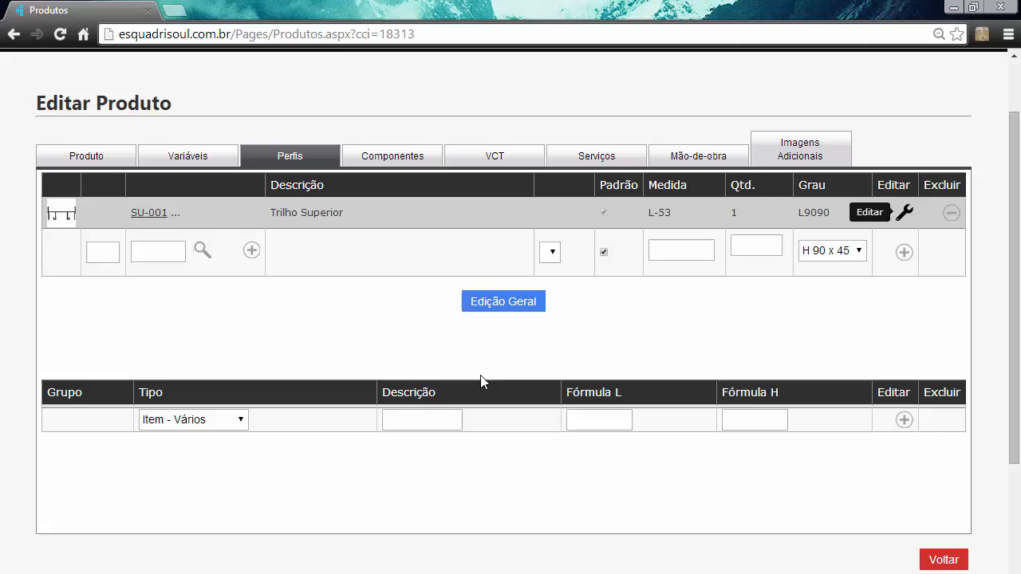
# - Search the profile catalogue for su-003 and choose profile SU-003 (Batente Lateral) for the next profile entry
pyautogui.click(202, 252)
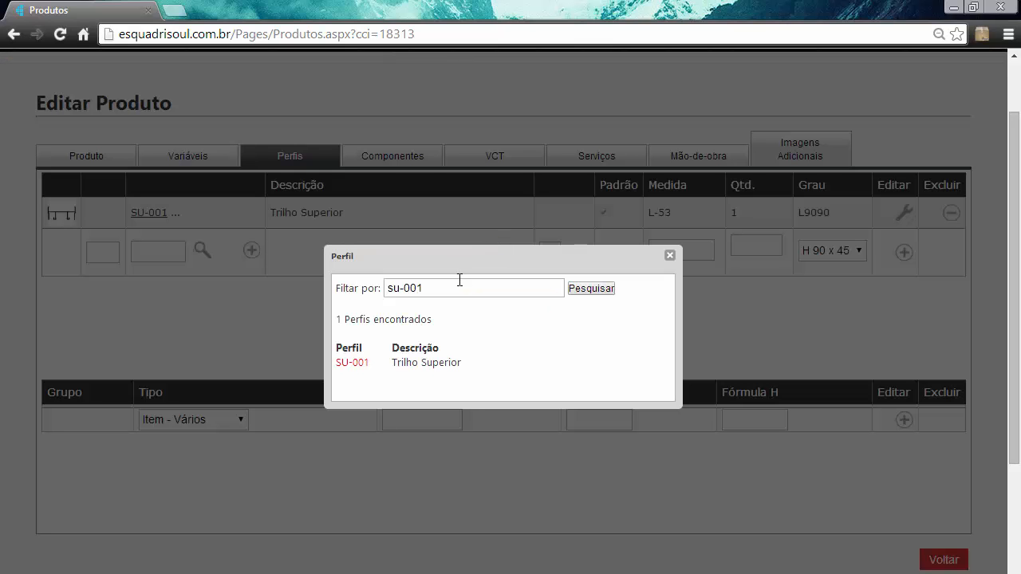
pyautogui.click(460, 293)
pyautogui.press('BackSpace')
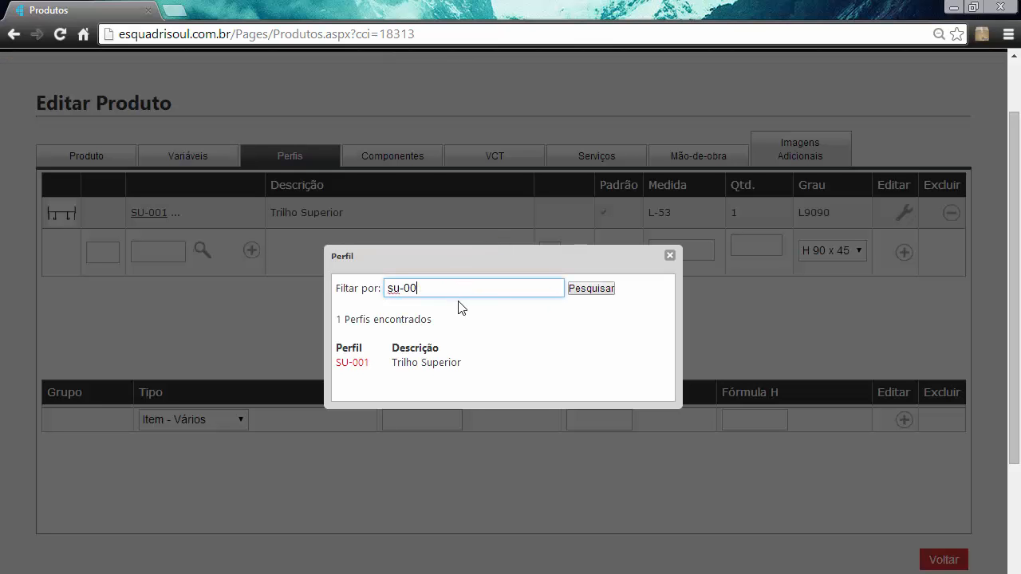
pyautogui.write('3')
pyautogui.click(599, 292)
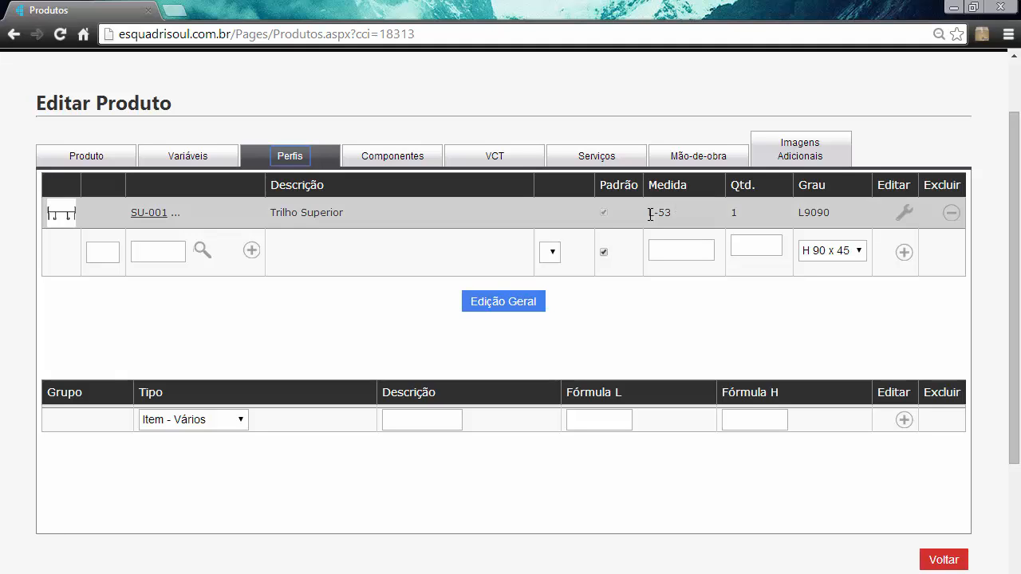
pyautogui.click(201, 250)
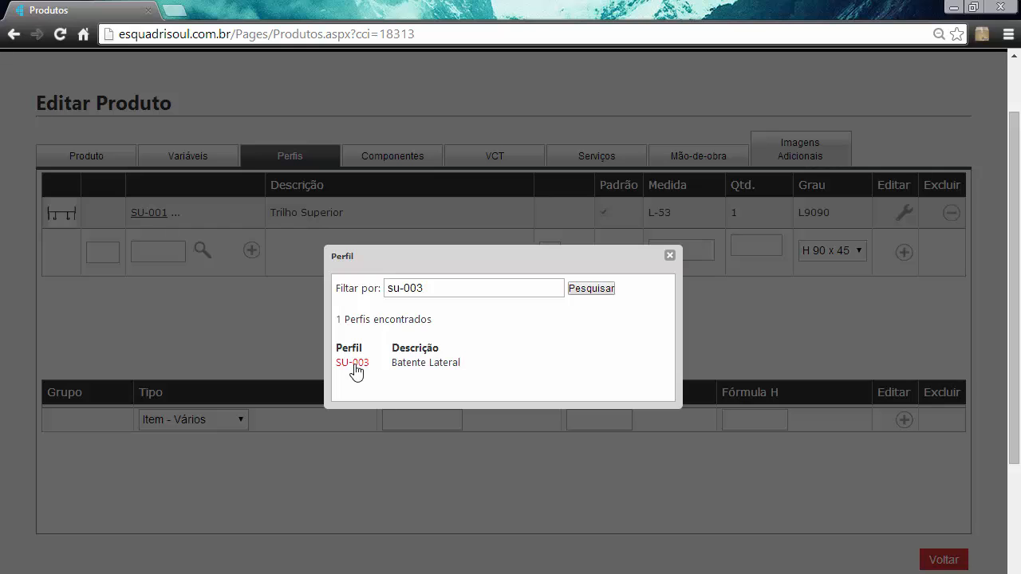
pyautogui.click(372, 360)
# - Add the SU-003 profile to the product with measure H-27, quantity 2 and cut angle H 90 x 90
pyautogui.click(675, 248)
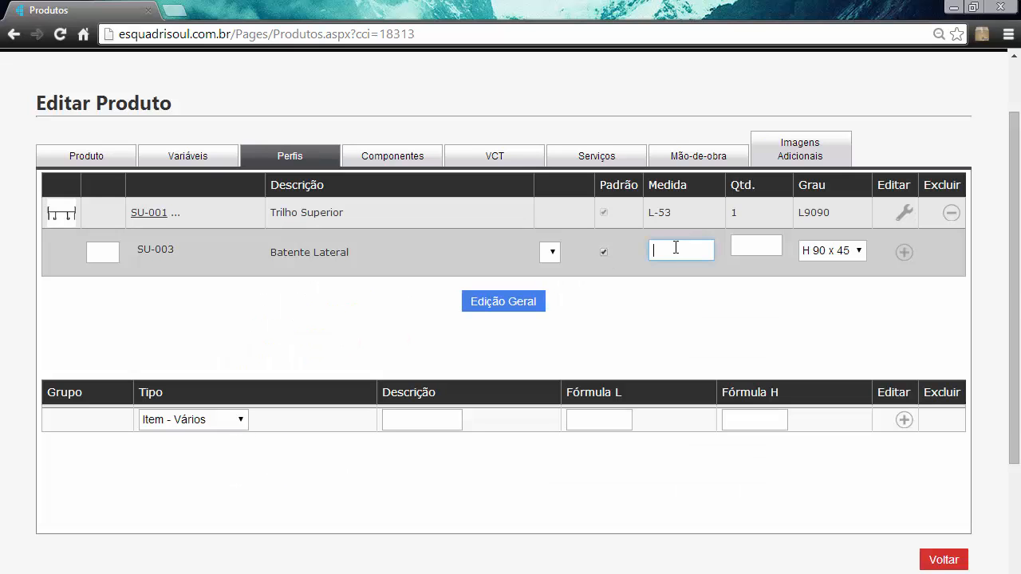
pyautogui.write('H-27')
pyautogui.click(752, 243)
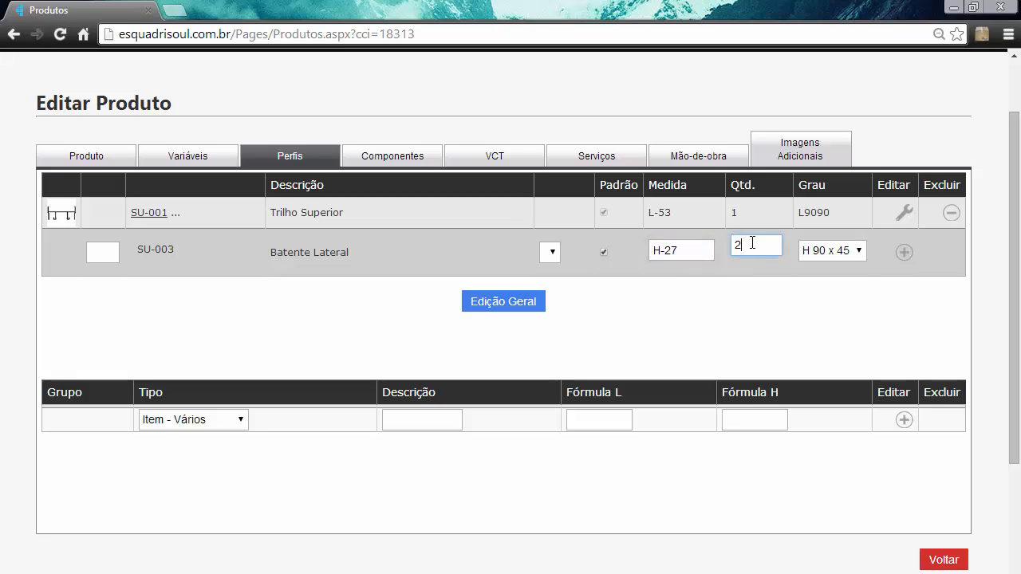
pyautogui.click(843, 251)
pyautogui.click(821, 303)
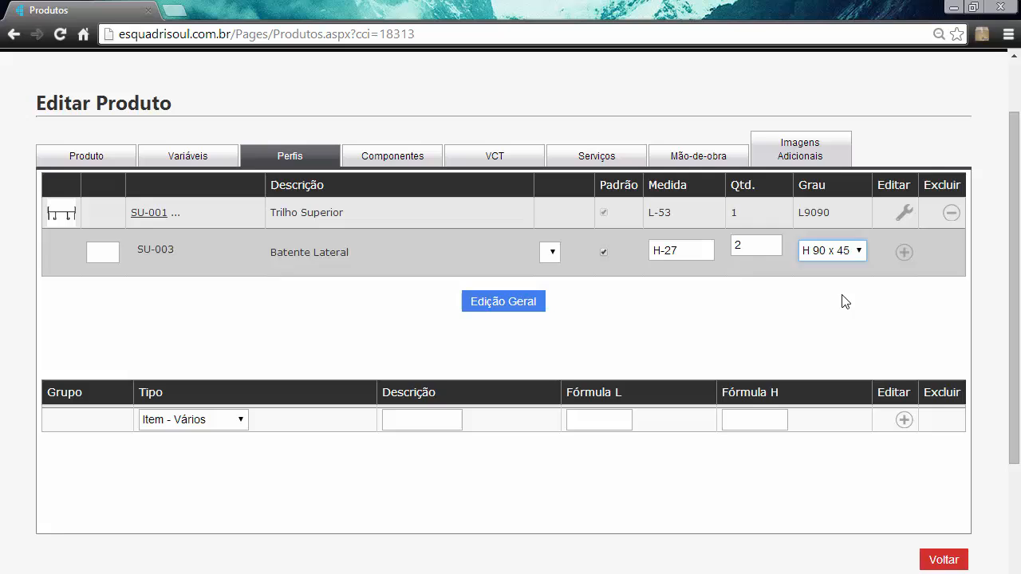
pyautogui.click(904, 250)
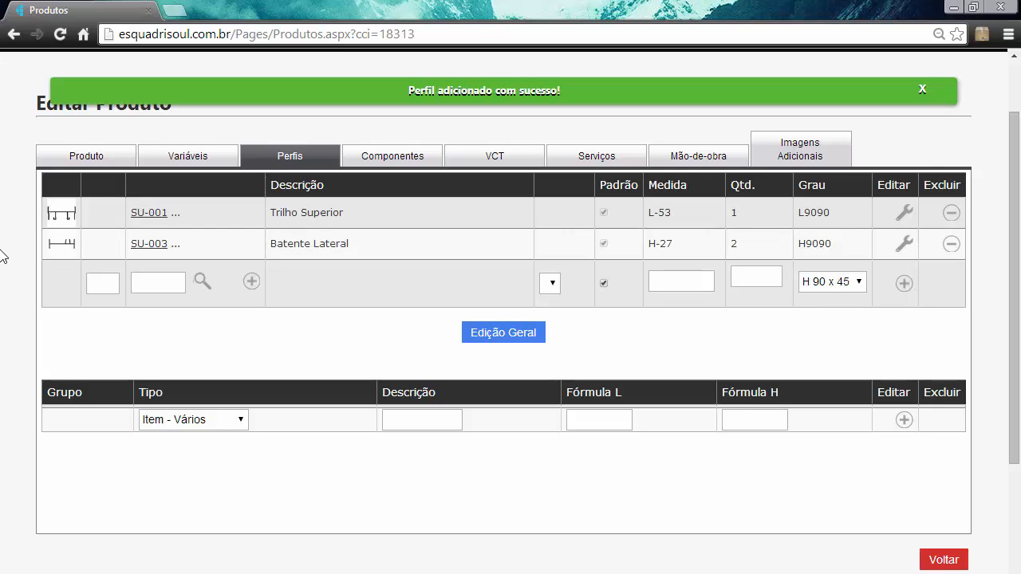
pyautogui.click(924, 90)
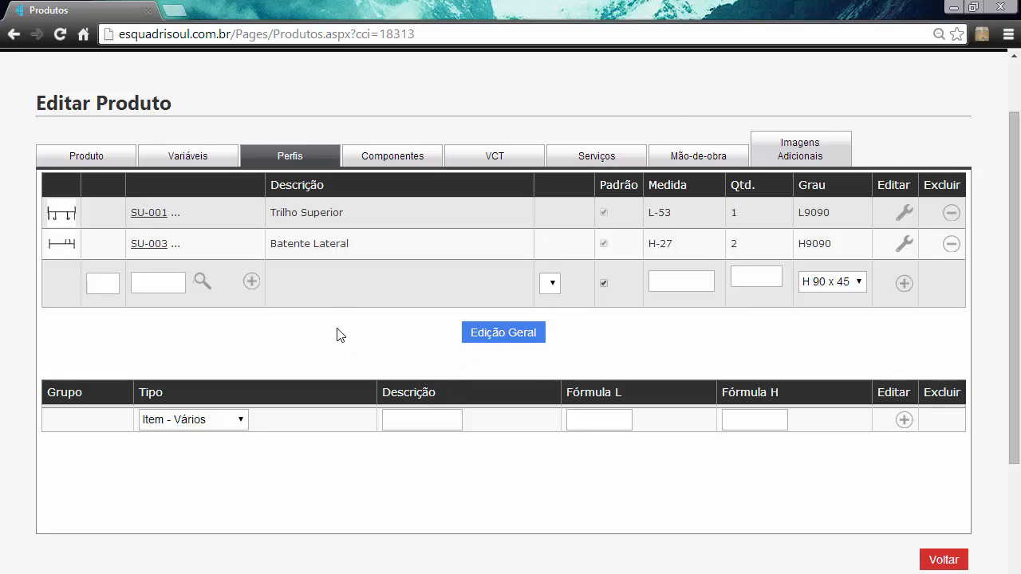
# - Fill in a new profile group of type Contramarco with the description CONTRAMARCO Y-721
pyautogui.scroll(-1, 326, 321)
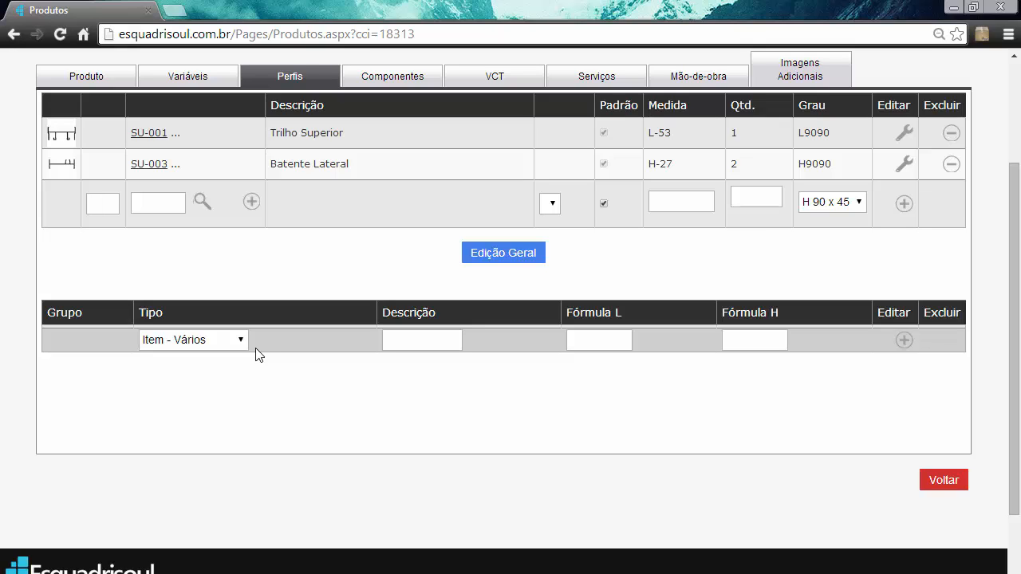
pyautogui.click(158, 344)
pyautogui.click(168, 396)
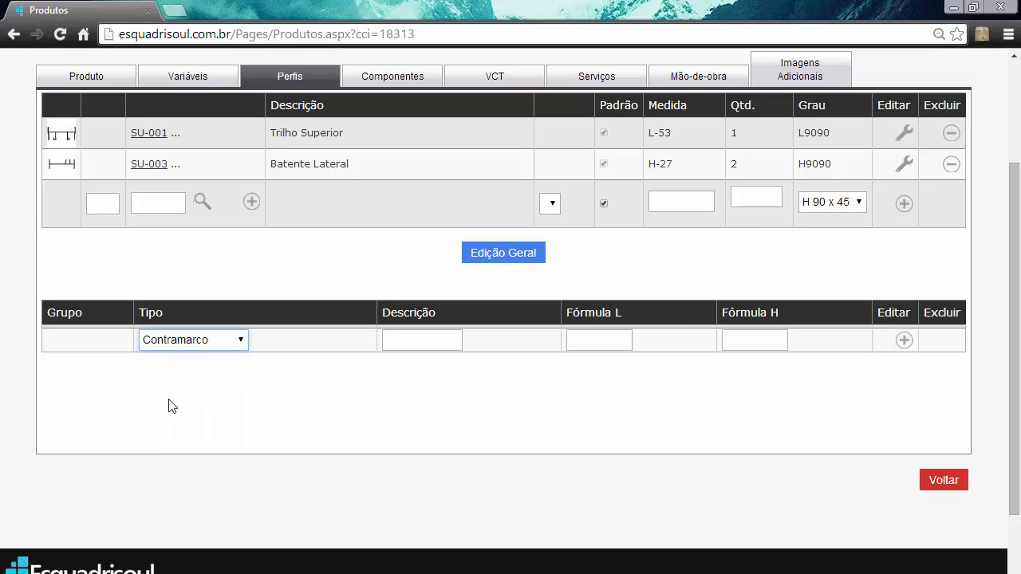
pyautogui.click(431, 348)
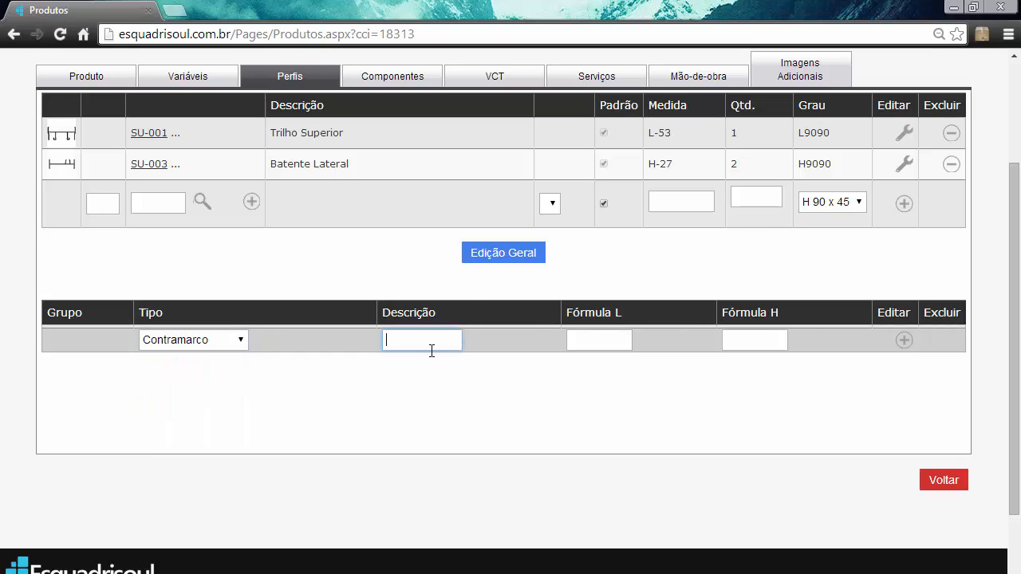
pyautogui.write('c')
pyautogui.press('BackSpace')
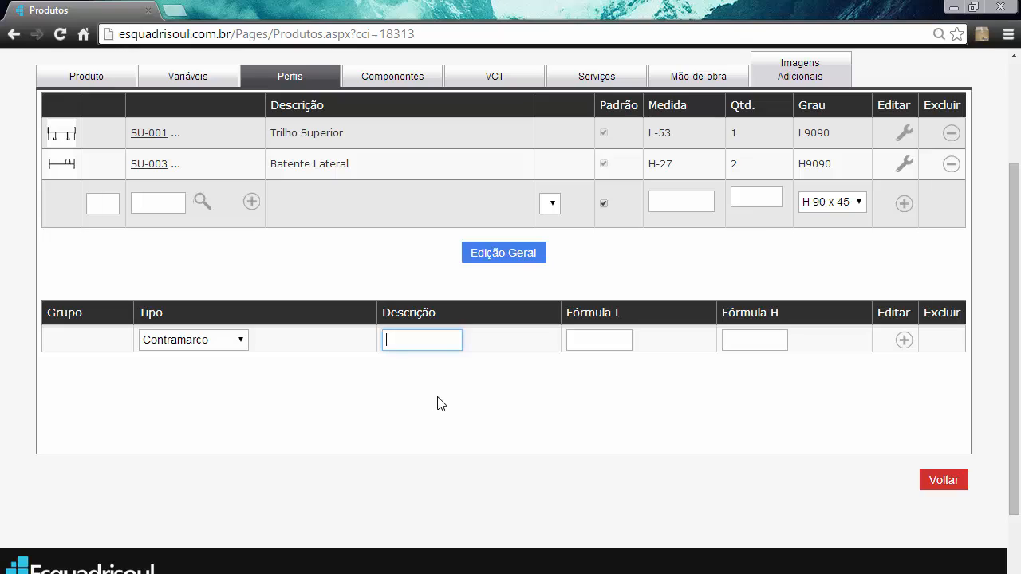
pyautogui.write('CONTRA')
pyautogui.write('MARCO')
pyautogui.write(' Y-7')
pyautogui.write('21')
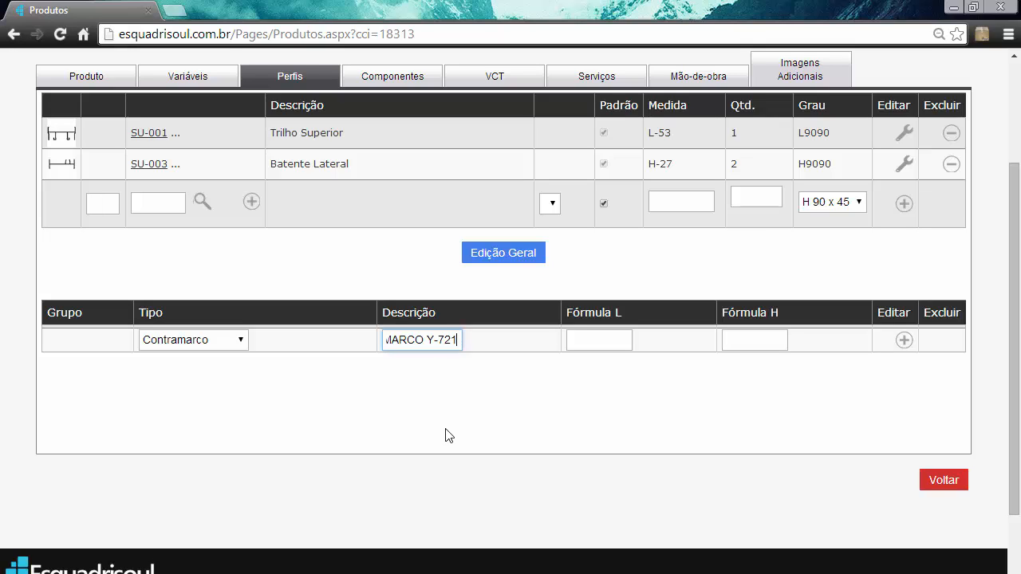
# - Set both the L formula and the H formula of the Contramarco group to +27
pyautogui.click(618, 343)
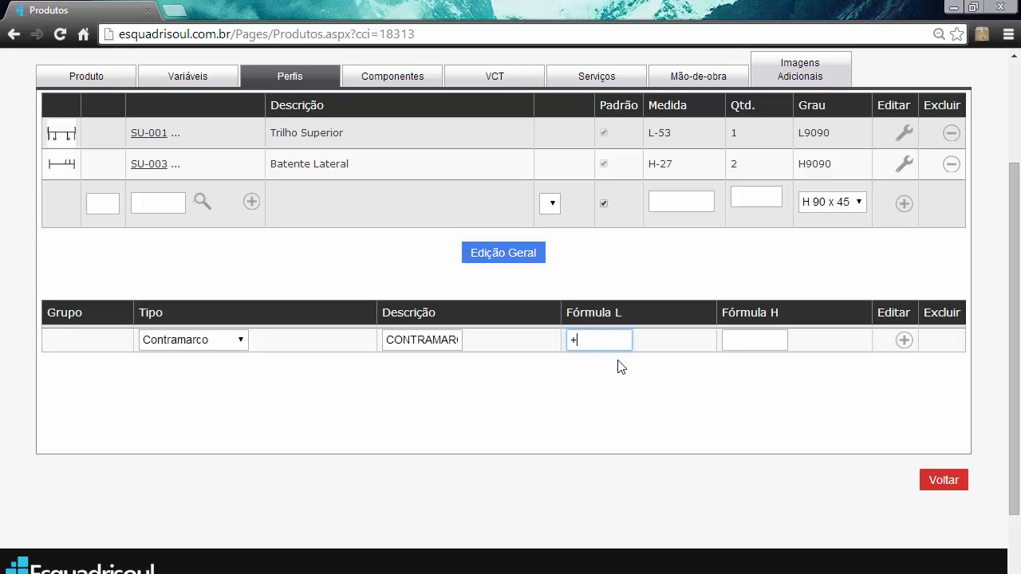
pyautogui.write('+27')
pyautogui.click(763, 343)
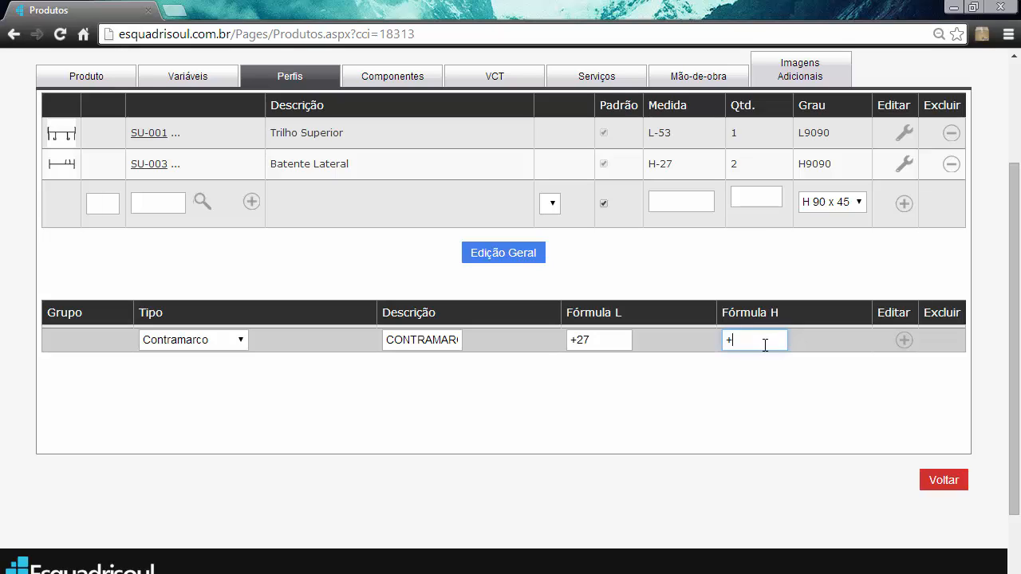
pyautogui.write('+27')
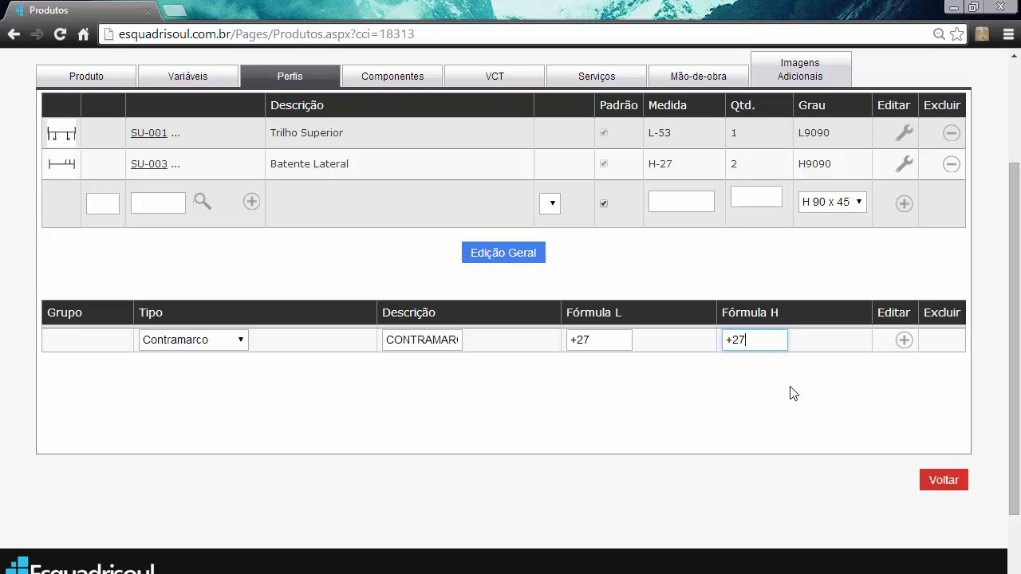
# - Add the CONTRAMARCO Y-721 group to the product and set the type of another new profile group to Contramarco
pyautogui.click(903, 339)
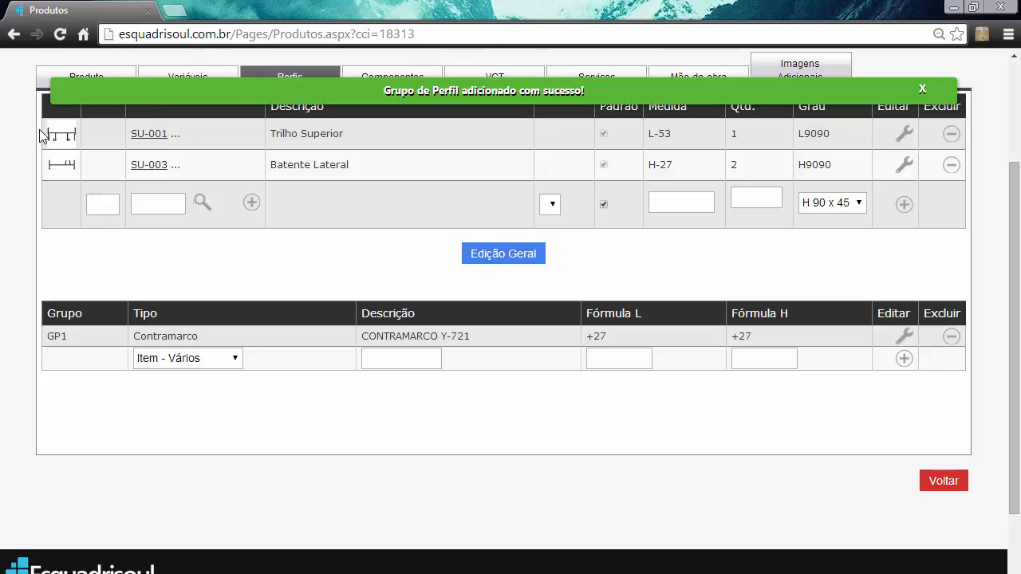
pyautogui.click(220, 358)
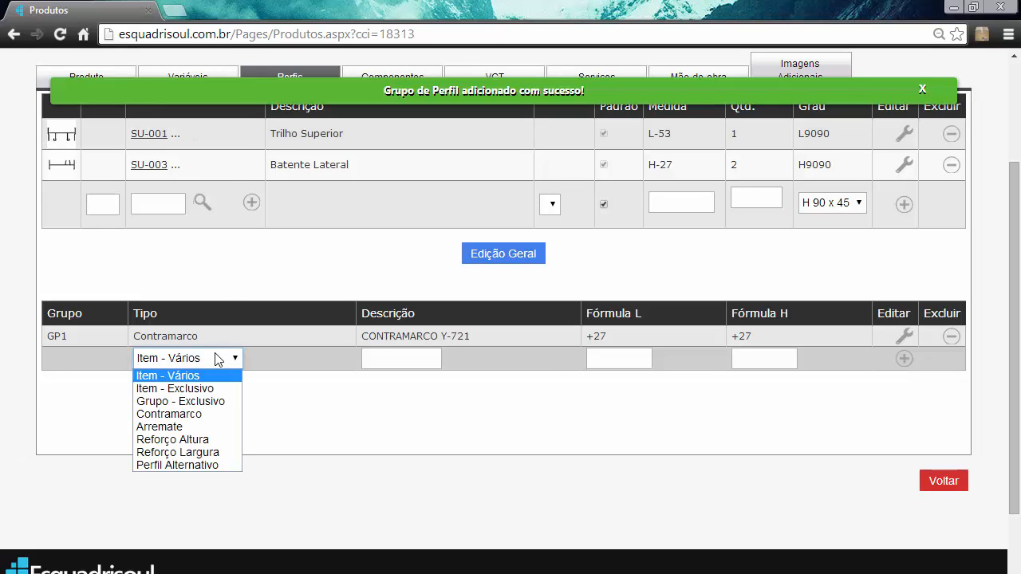
pyautogui.click(208, 413)
pyautogui.click(406, 358)
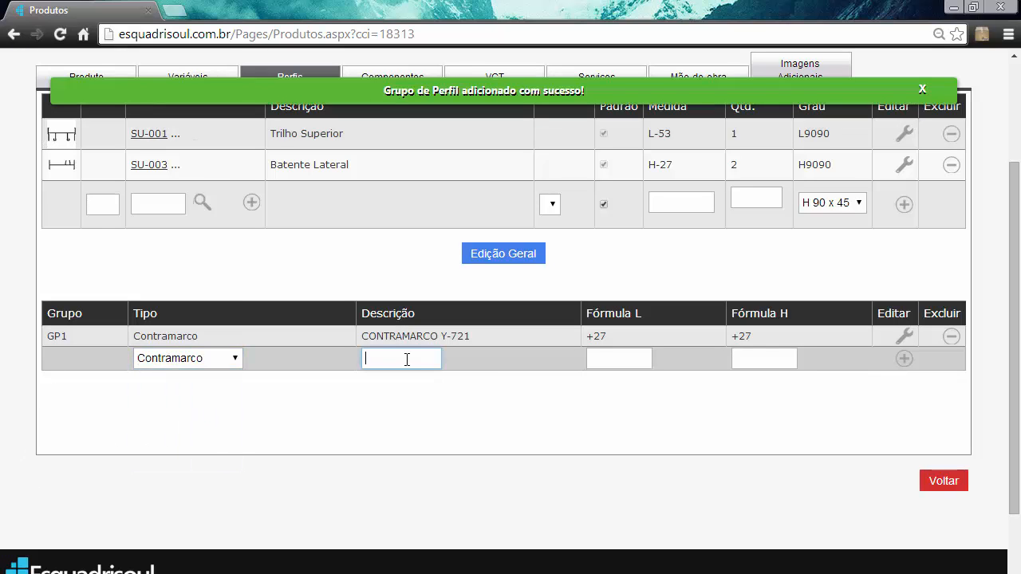
# - Describe the new Contramarco group as CONTRAMARCO CM-063, reusing the text of the first group's description
pyautogui.moveTo(476, 339); pyautogui.dragTo(359, 338)
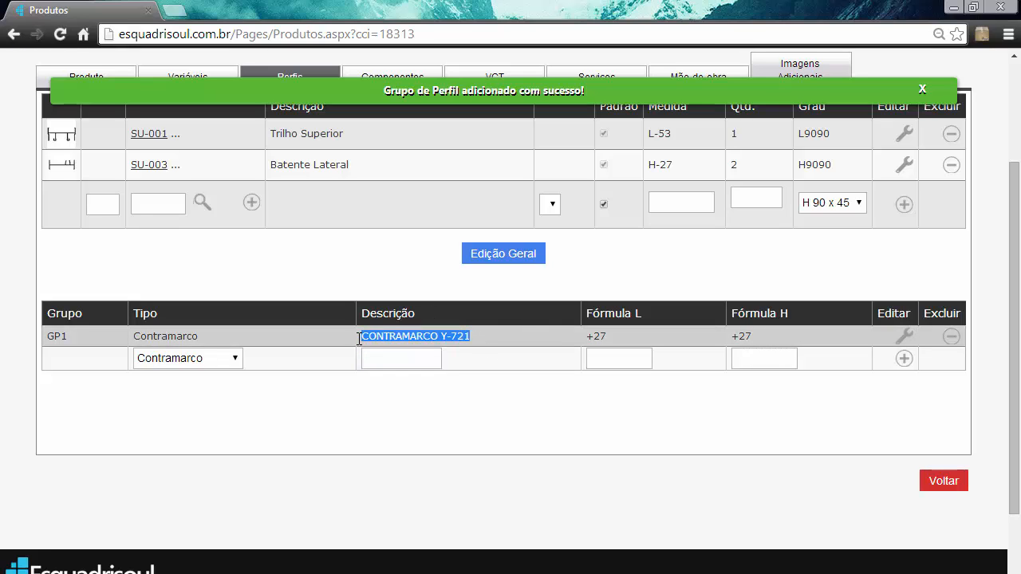
pyautogui.hotkey('ctrl', 'c')
pyautogui.click(399, 358)
pyautogui.hotkey('ctrl', 'v')
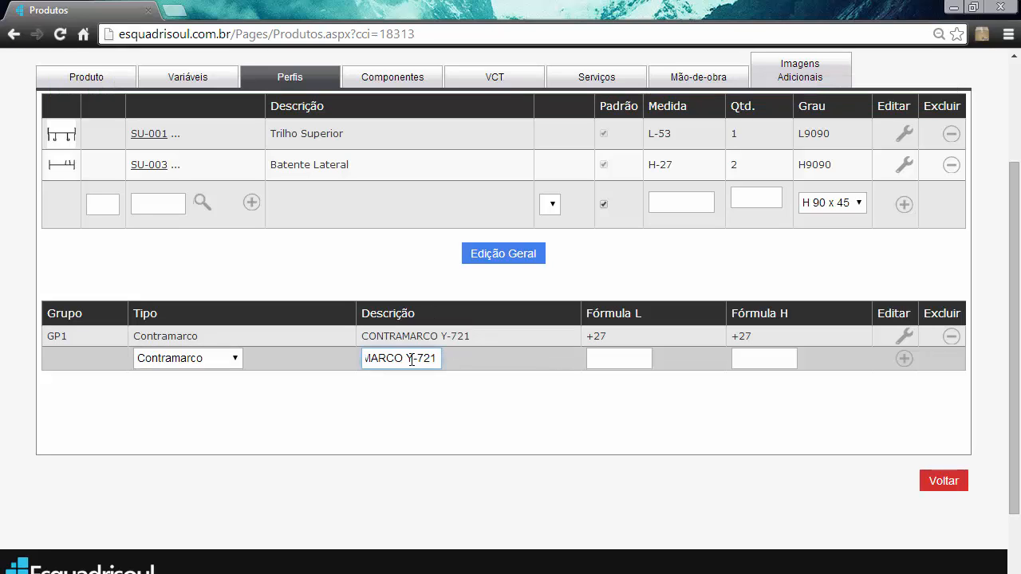
pyautogui.moveTo(410, 359); pyautogui.dragTo(500, 351)
pyautogui.write('O C')
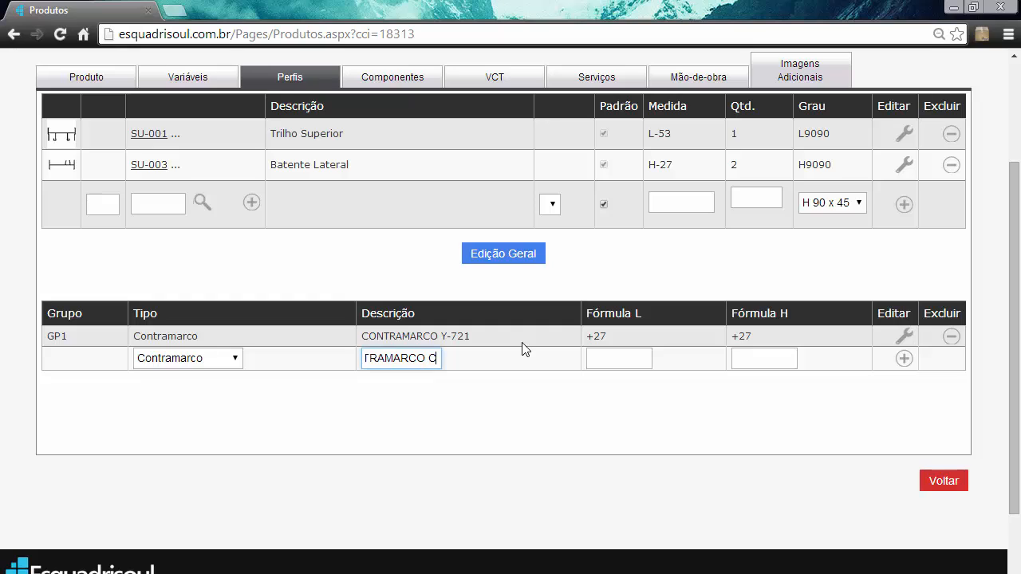
pyautogui.write('M-063')
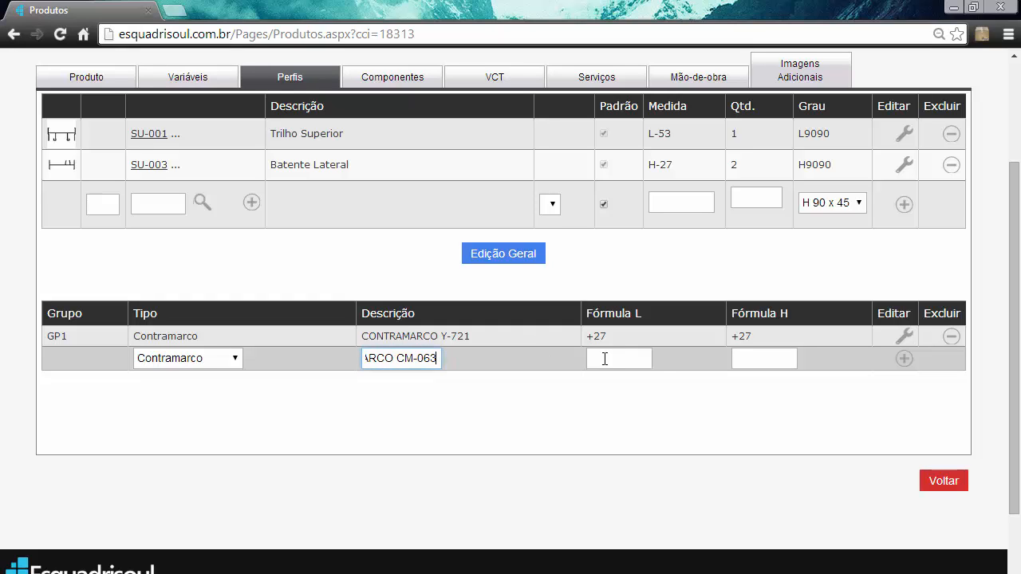
# - Set both the L and H formulas of the CM-063 group to +27 and add the group to the product
pyautogui.moveTo(607, 336); pyautogui.dragTo(586, 337)
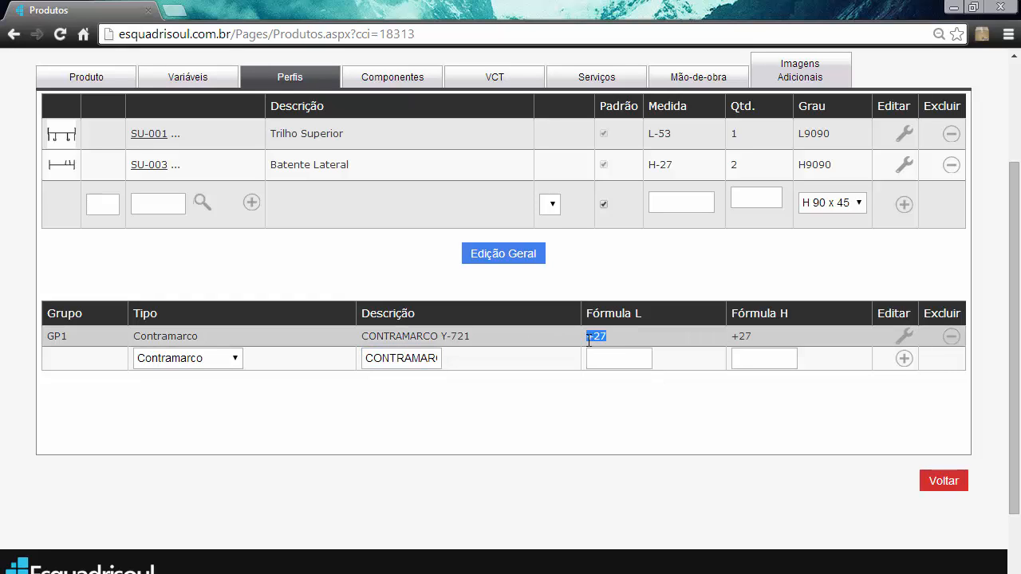
pyautogui.hotkey('ctrl', 'f')
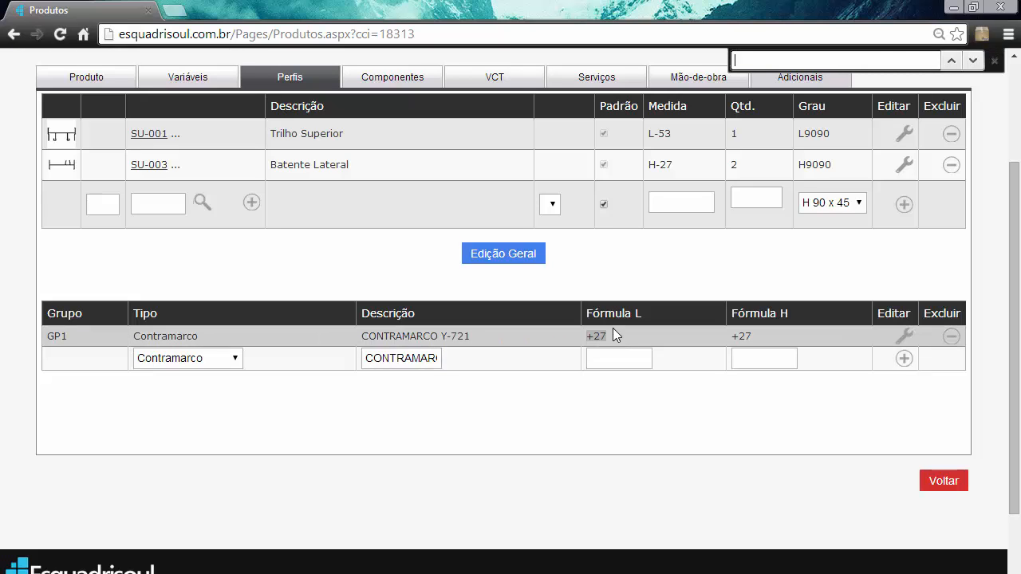
pyautogui.click(994, 61)
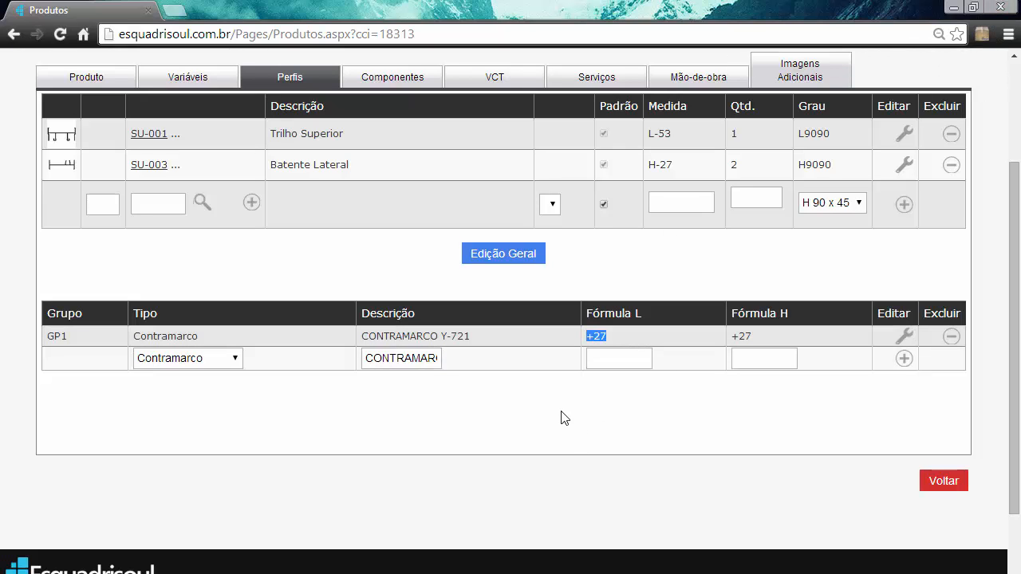
pyautogui.click(634, 358)
pyautogui.hotkey('ctrl', 'v')
pyautogui.click(741, 356)
pyautogui.hotkey('ctrl', 'v')
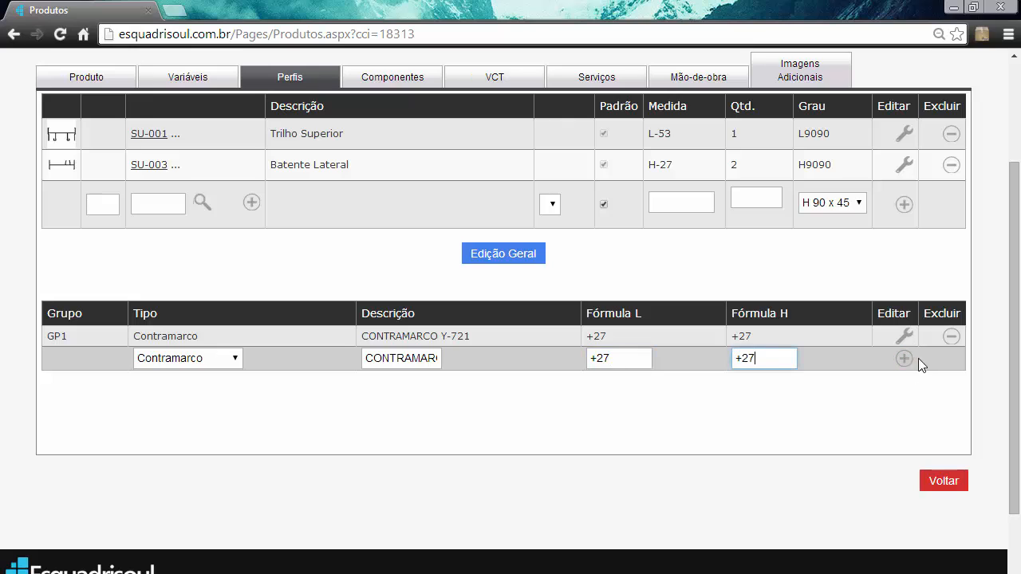
pyautogui.click(893, 359)
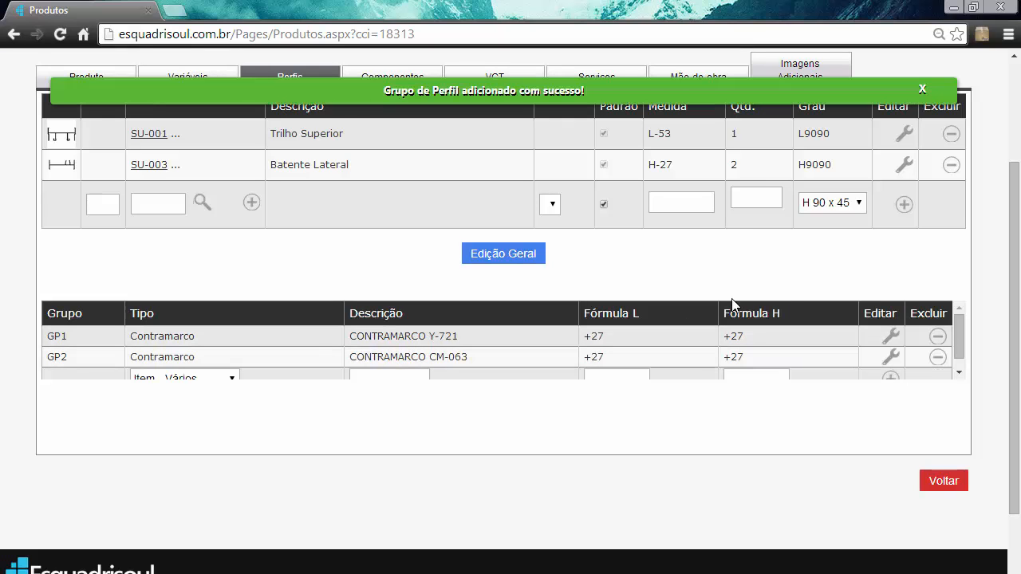
pyautogui.click(922, 90)
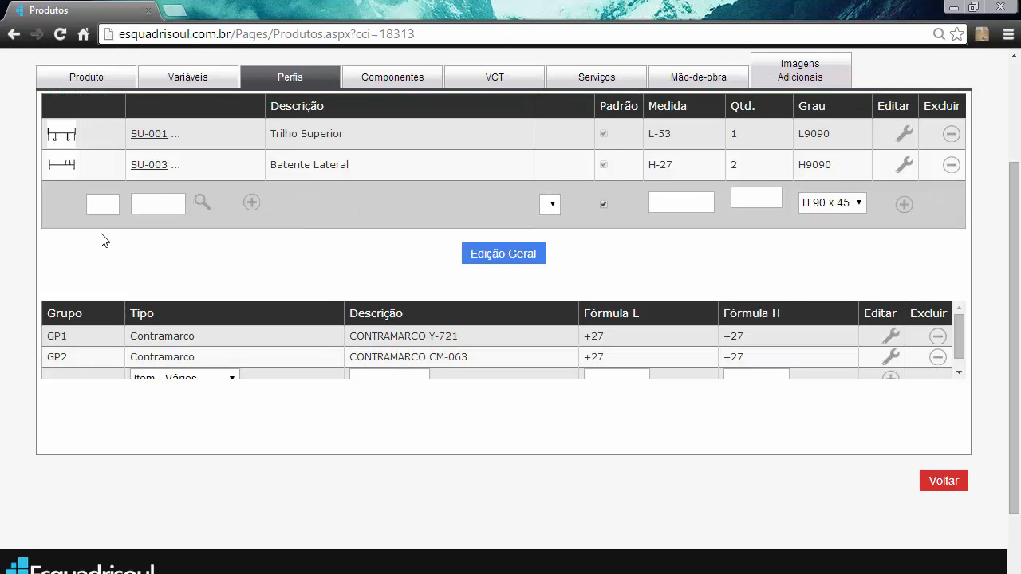
# - Search the profile catalogue for Y-721 and choose profile Y-721 (Contramarco tipo cadeirinha) for the next profile entry
pyautogui.click(199, 206)
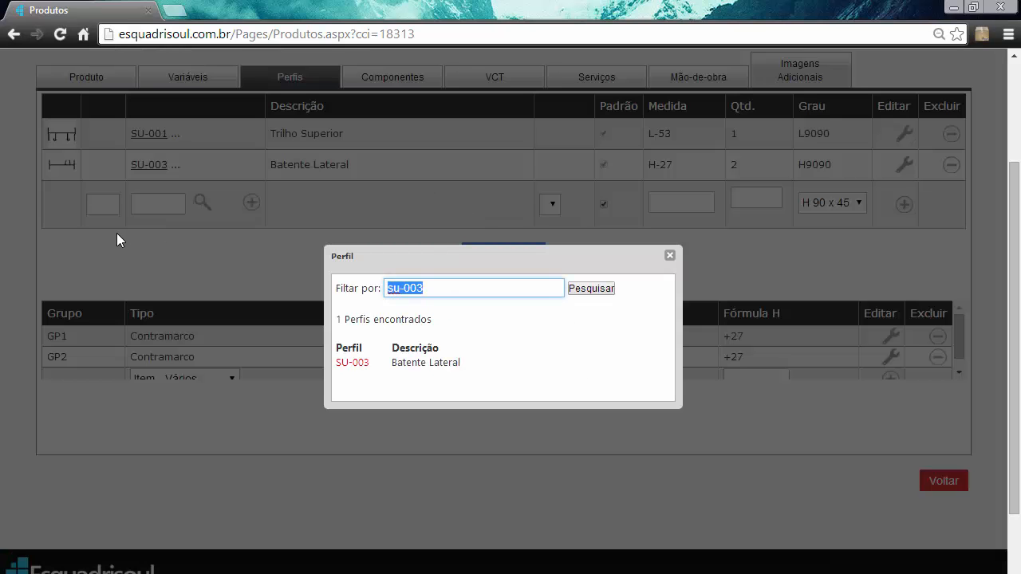
pyautogui.write('Y-721')
pyautogui.click(605, 290)
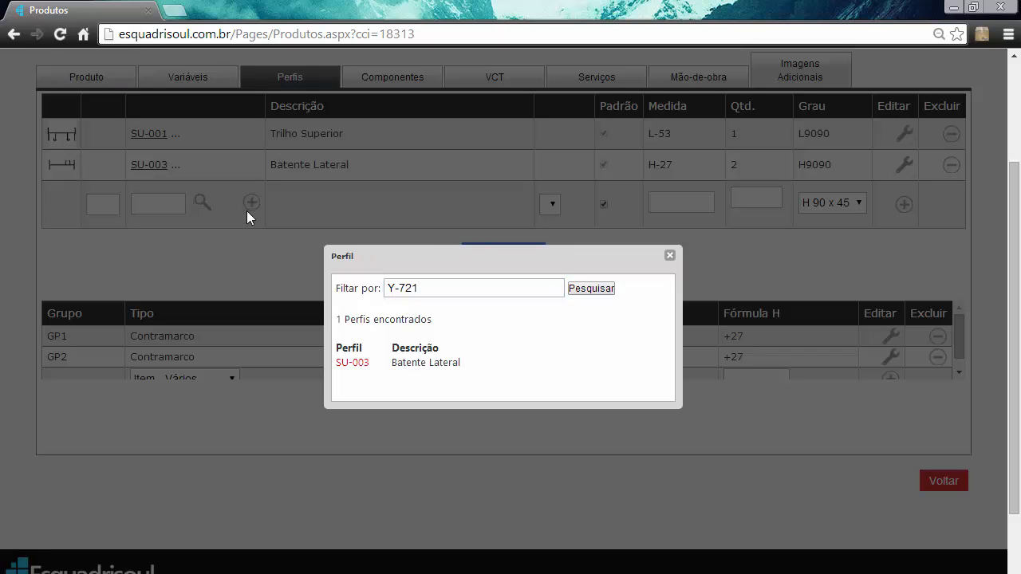
pyautogui.click(203, 200)
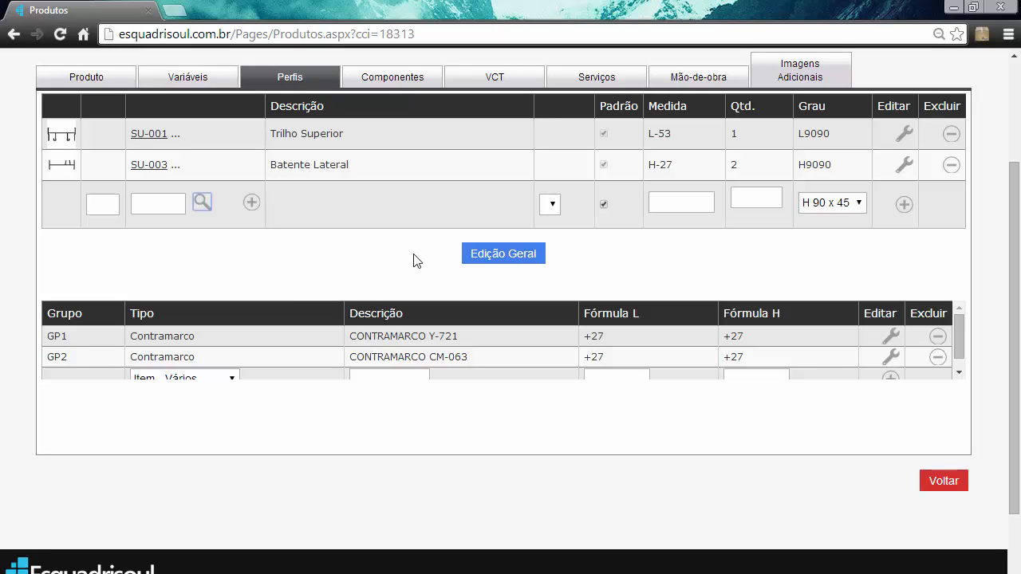
pyautogui.click(201, 205)
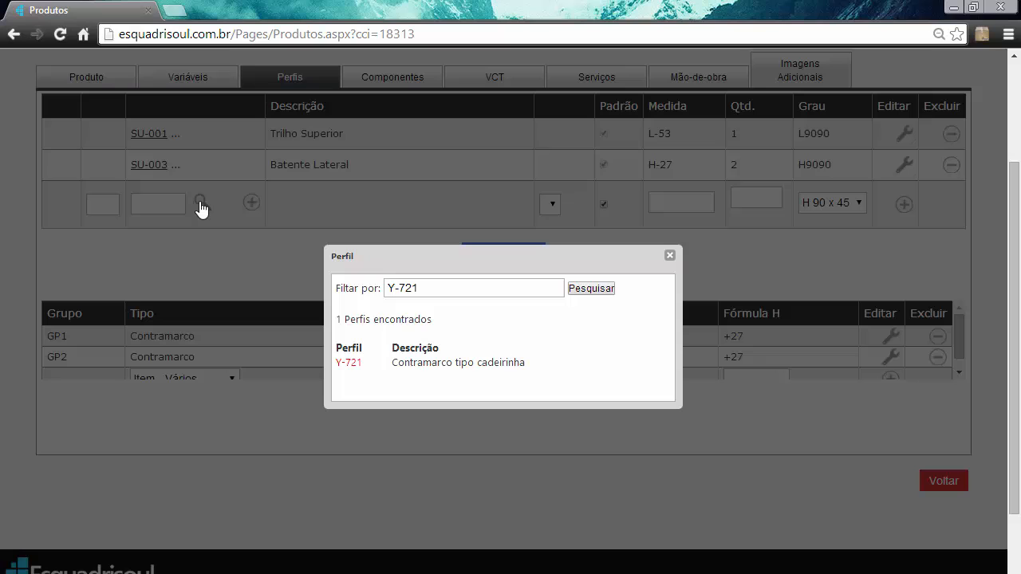
pyautogui.click(345, 362)
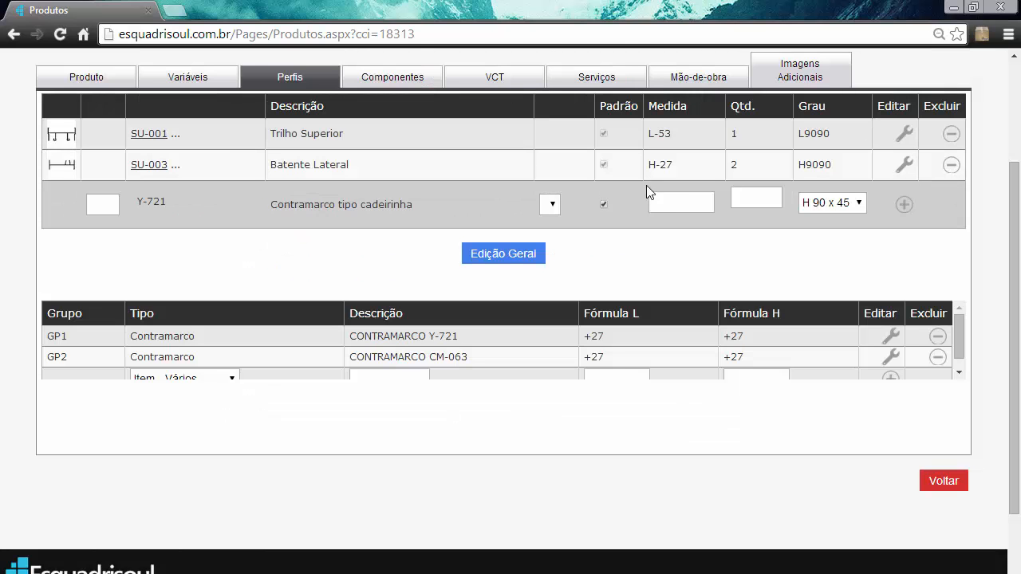
# - Add the Y-721 profile to the product with measure H, quantity 2 and cut angle H 90 x 45
pyautogui.click(672, 201)
pyautogui.write('H')
pyautogui.click(741, 200)
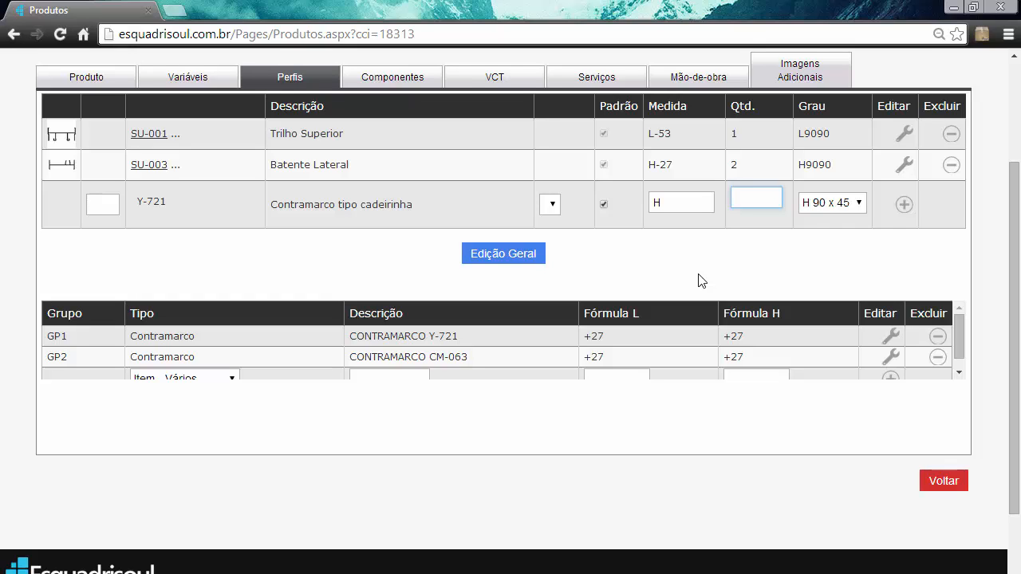
pyautogui.write('2')
pyautogui.click(846, 202)
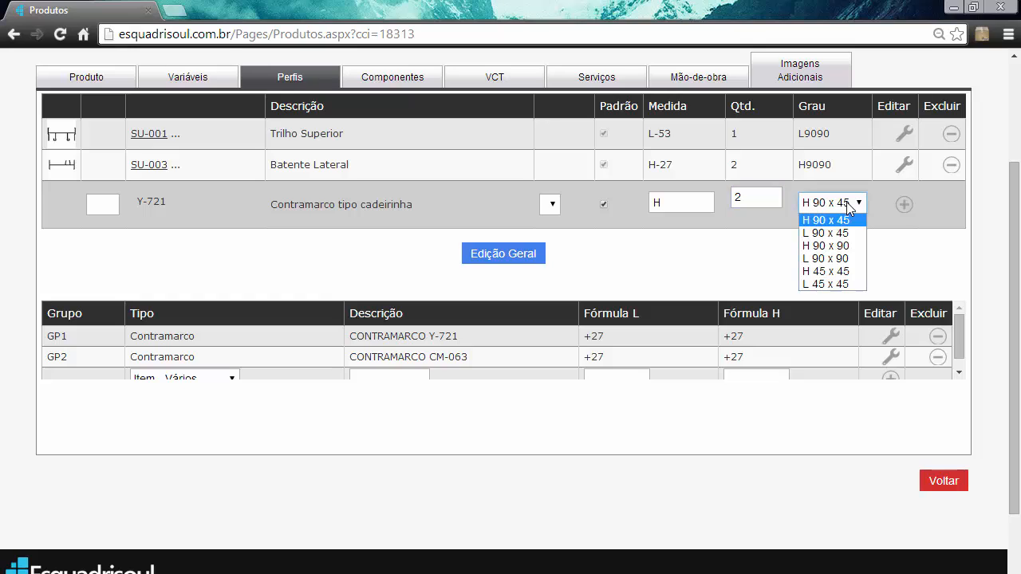
pyautogui.click(846, 201)
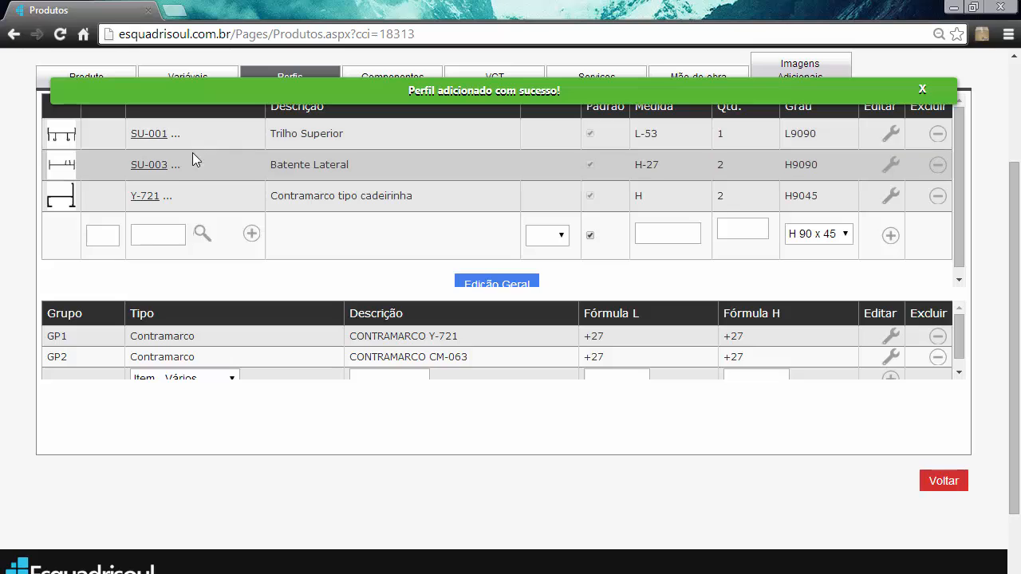
# - Reopen the Y-721 profile entry for editing and change its cut angle to H 90 x 90
pyautogui.doubleClick(800, 201)
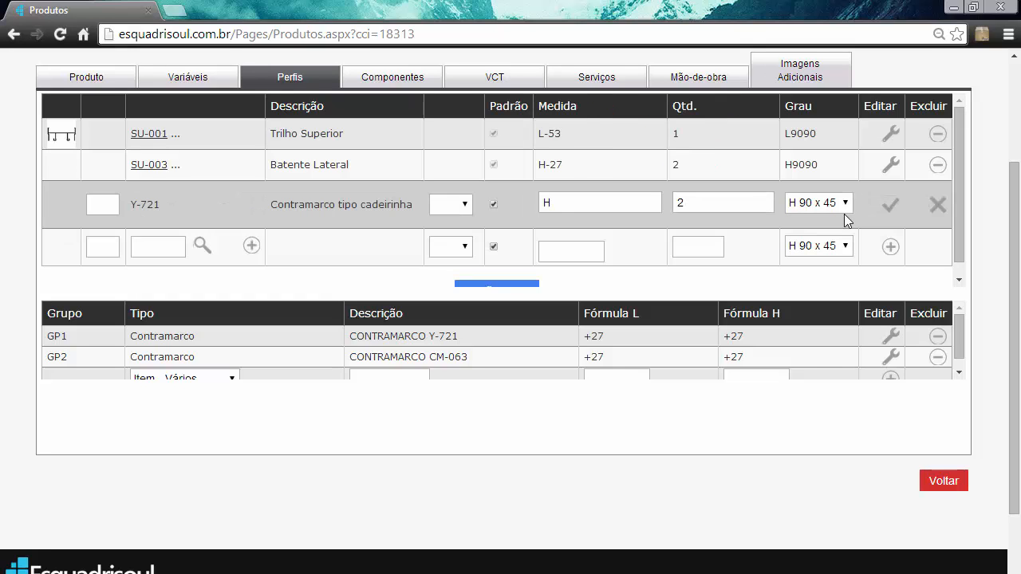
pyautogui.click(845, 204)
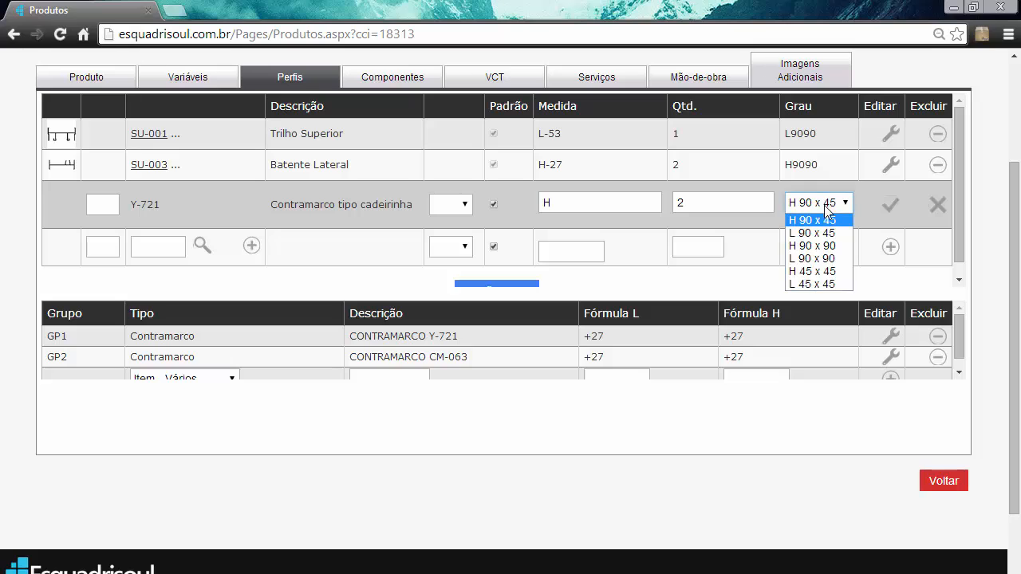
pyautogui.click(821, 247)
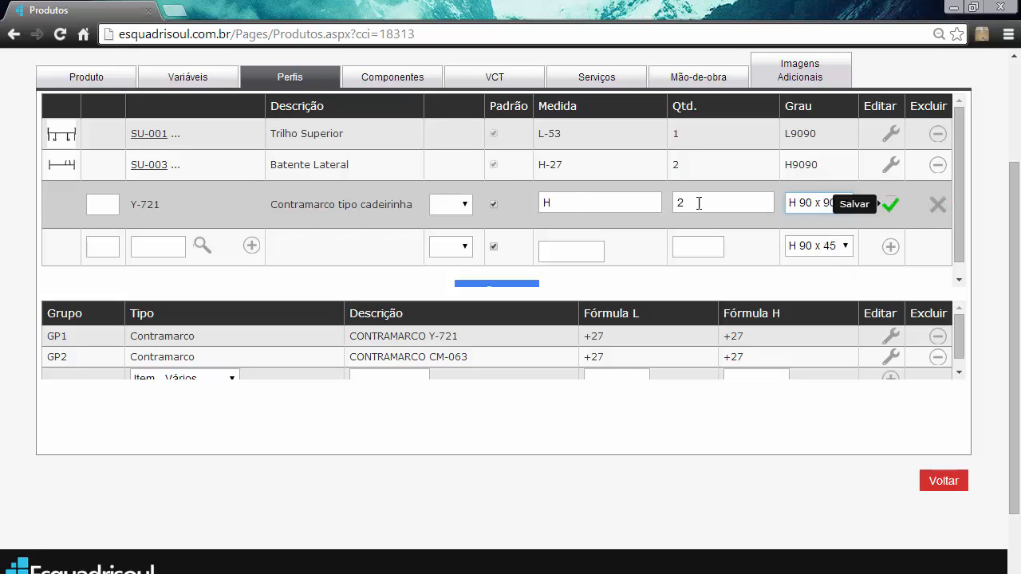
pyautogui.click(572, 203)
pyautogui.click(738, 205)
pyautogui.click(620, 201)
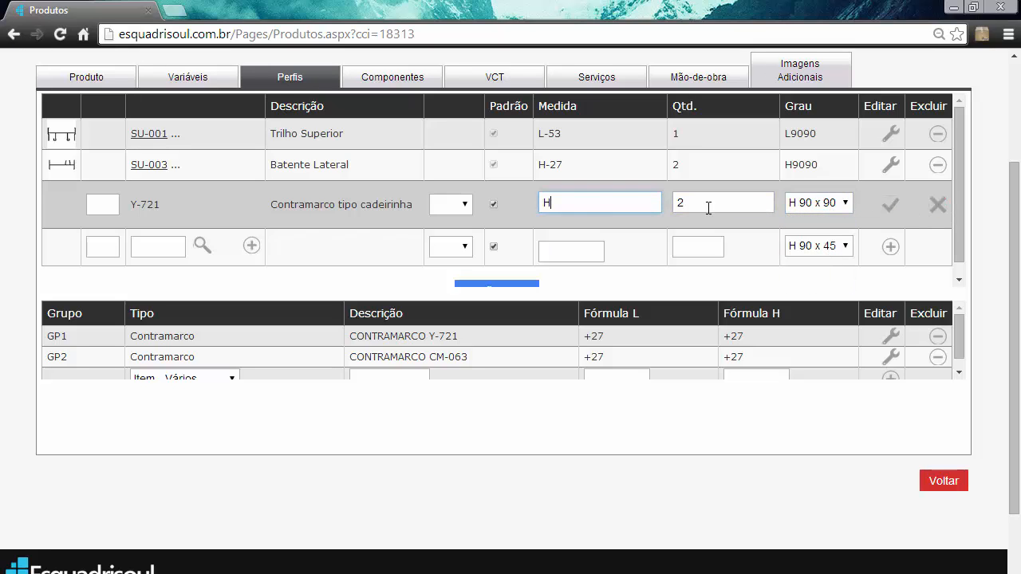
pyautogui.click(706, 208)
pyautogui.click(630, 205)
pyautogui.click(731, 208)
# - Assign the Y-721 profile to group GP1 and save the edited entry
pyautogui.click(447, 204)
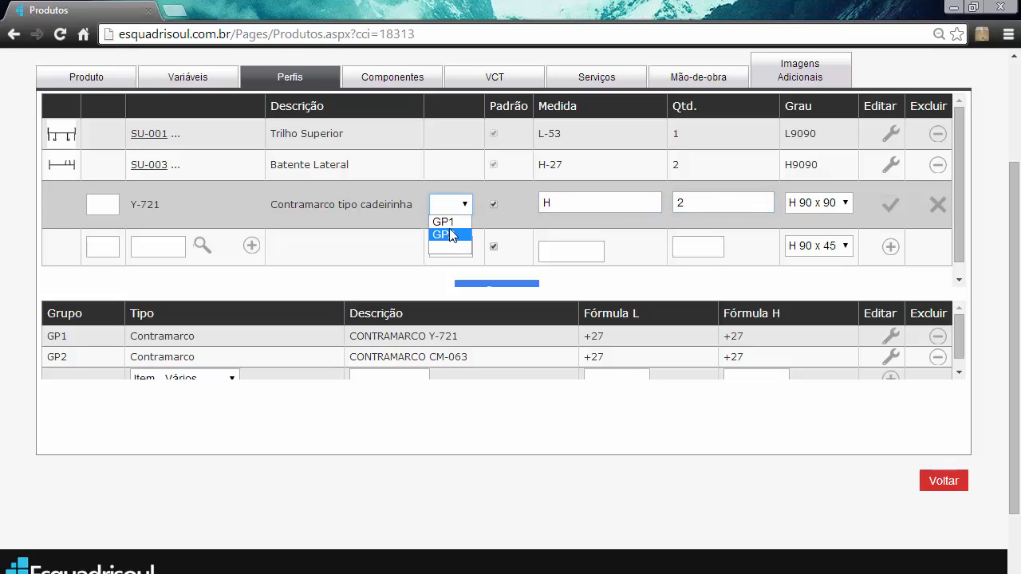
pyautogui.click(445, 223)
pyautogui.click(888, 209)
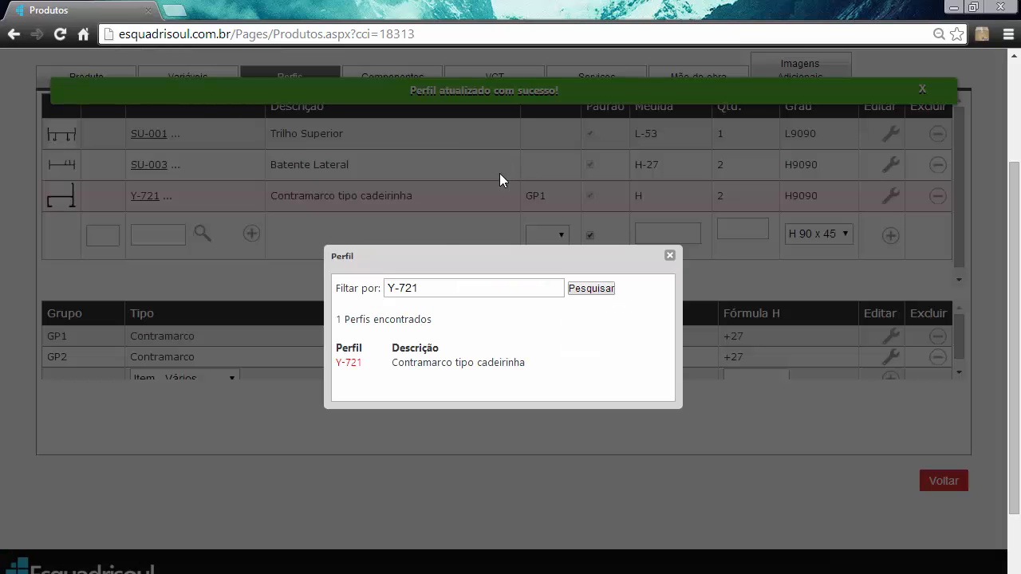
# - Search the profile catalogue for CM-063 and choose profile CM-063 (Contramarco tipo cadeirinha 26x24mm) for the next profile entry
pyautogui.moveTo(435, 286); pyautogui.dragTo(328, 296)
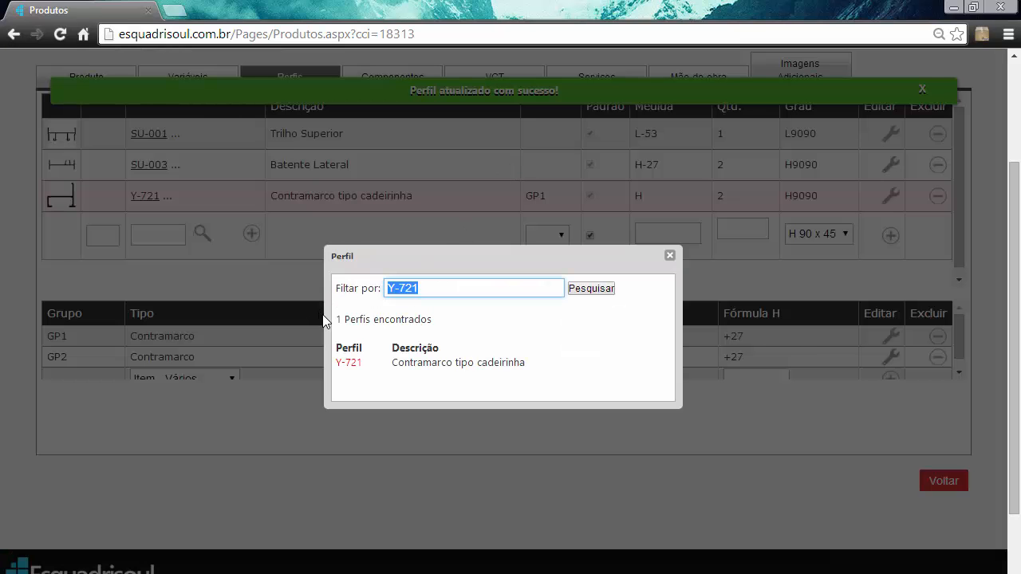
pyautogui.write('CM-063')
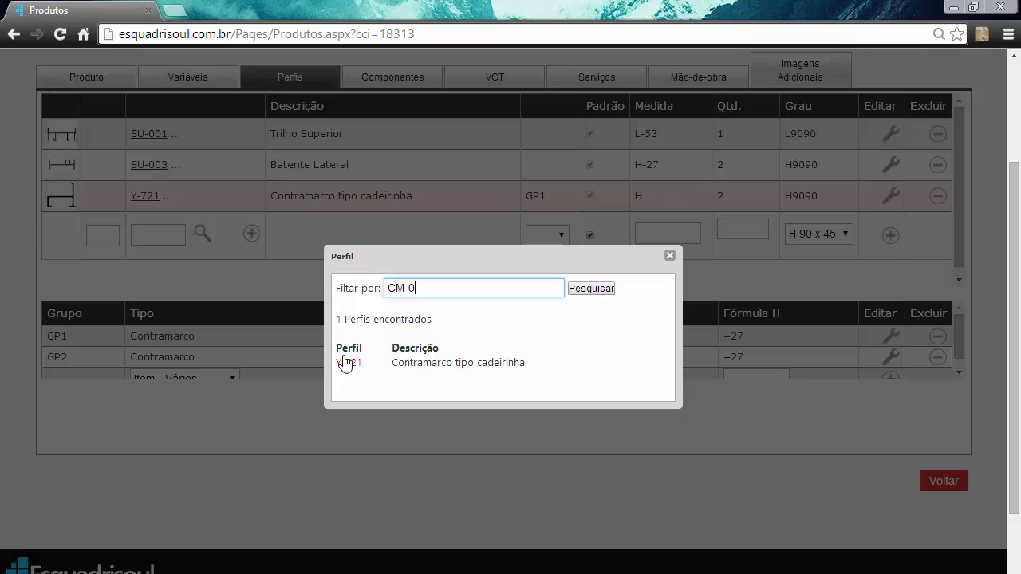
pyautogui.click(606, 290)
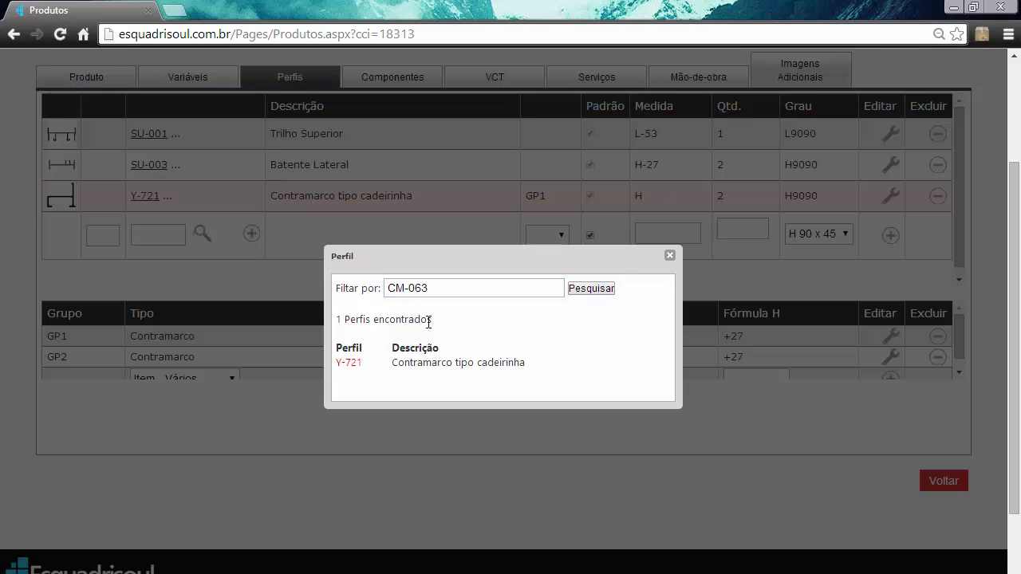
pyautogui.click(173, 248)
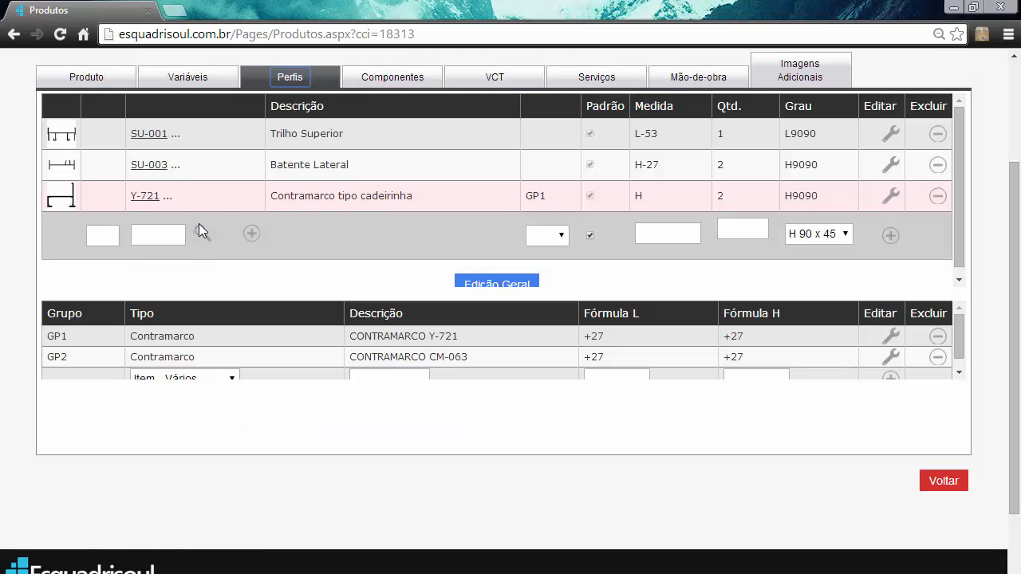
pyautogui.click(200, 236)
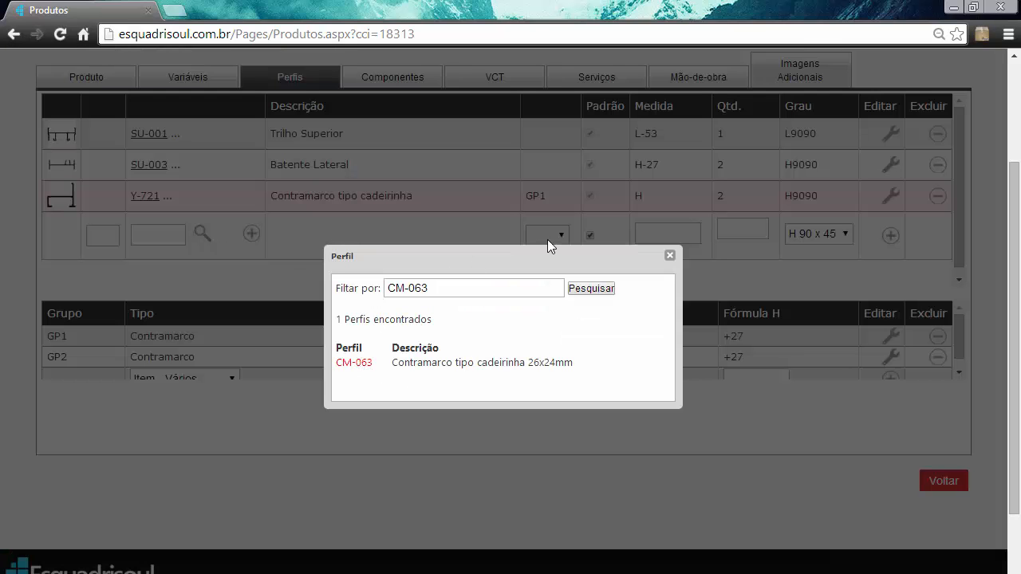
pyautogui.click(354, 363)
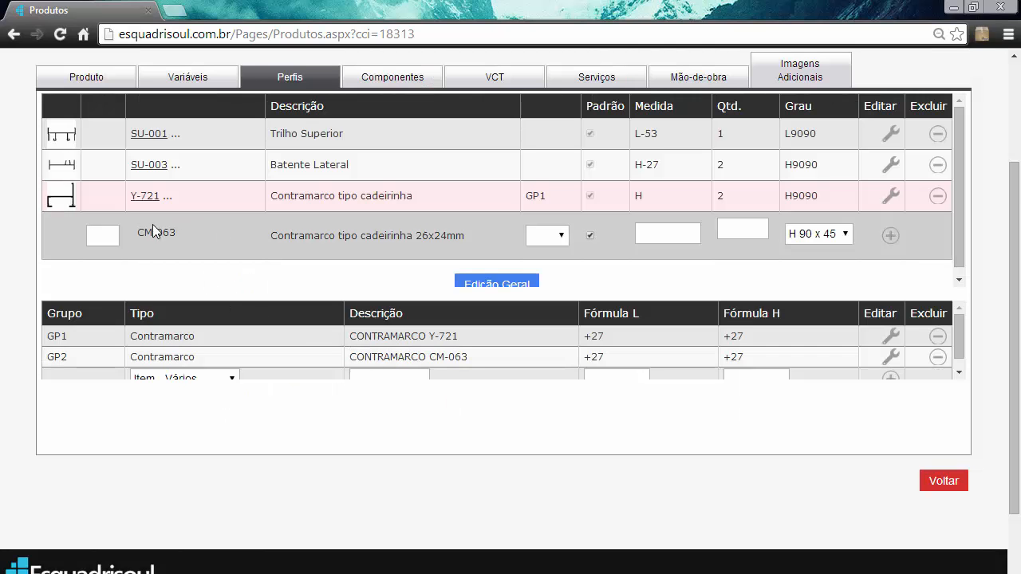
# - Add the CM-063 profile to the product in group GP2 with measure H, quantity 2 and cut angle H 90 x 90
pyautogui.click(542, 241)
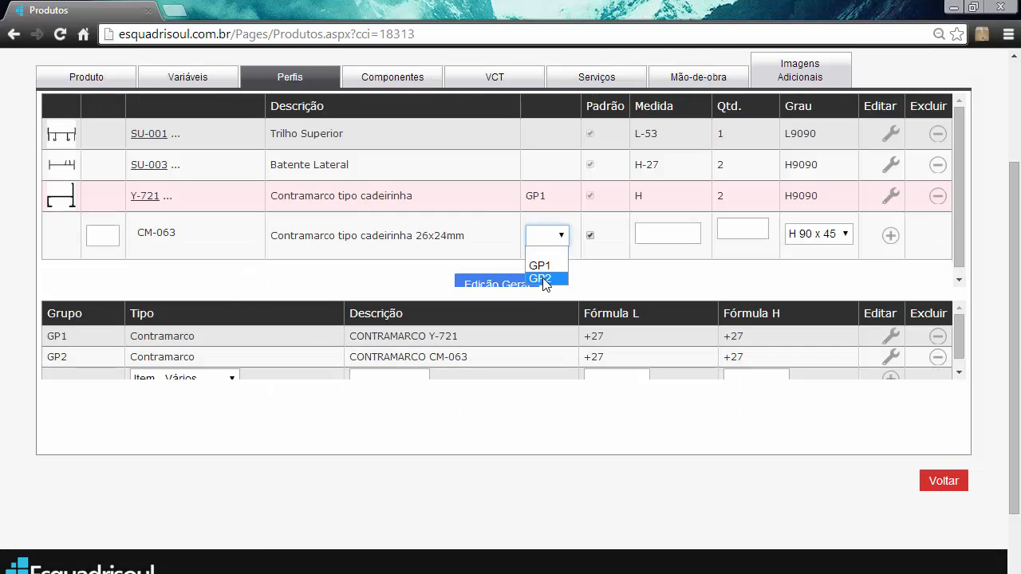
pyautogui.click(544, 279)
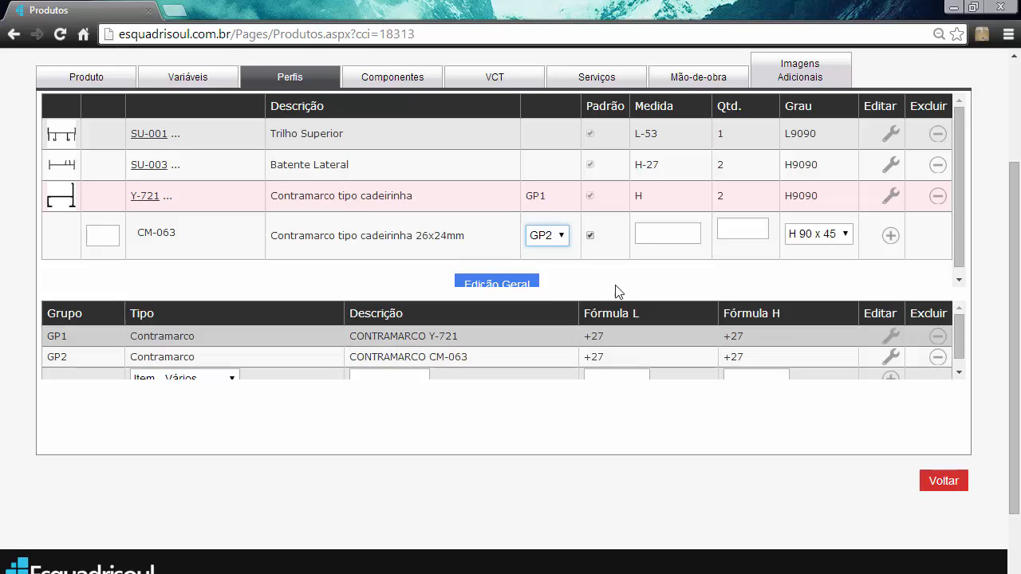
pyautogui.click(663, 229)
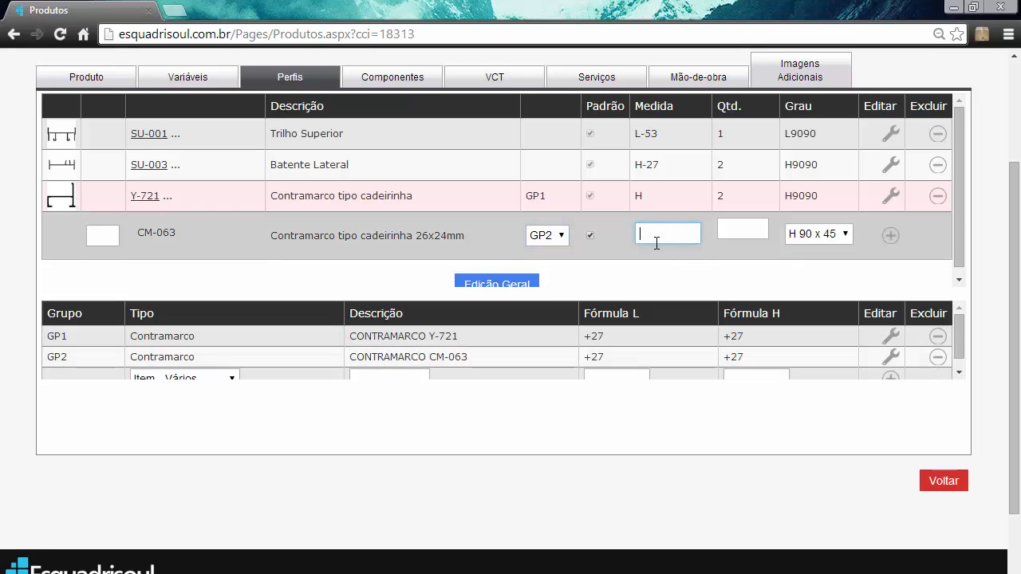
pyautogui.write('H')
pyautogui.click(722, 230)
pyautogui.write('2')
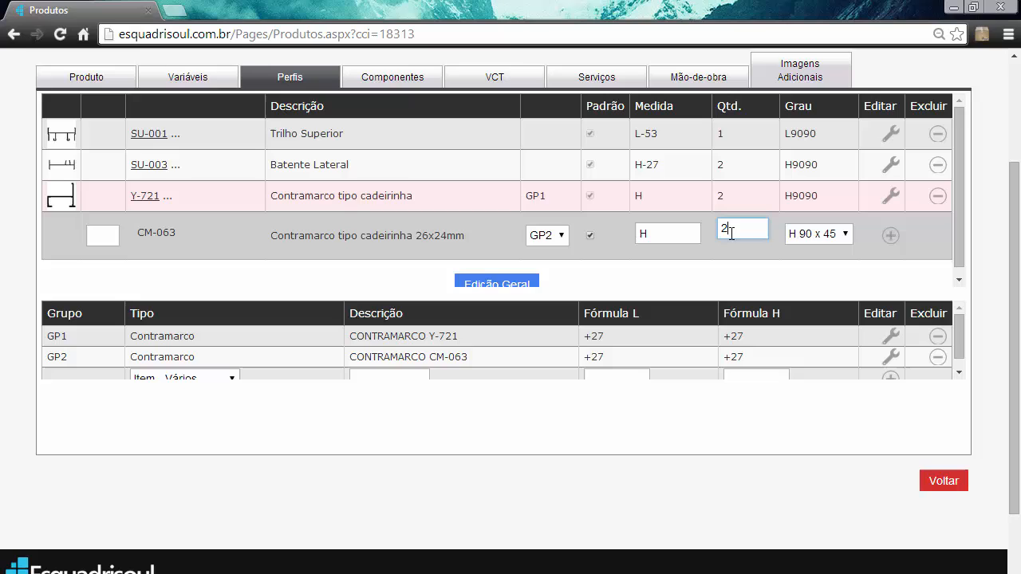
pyautogui.click(817, 235)
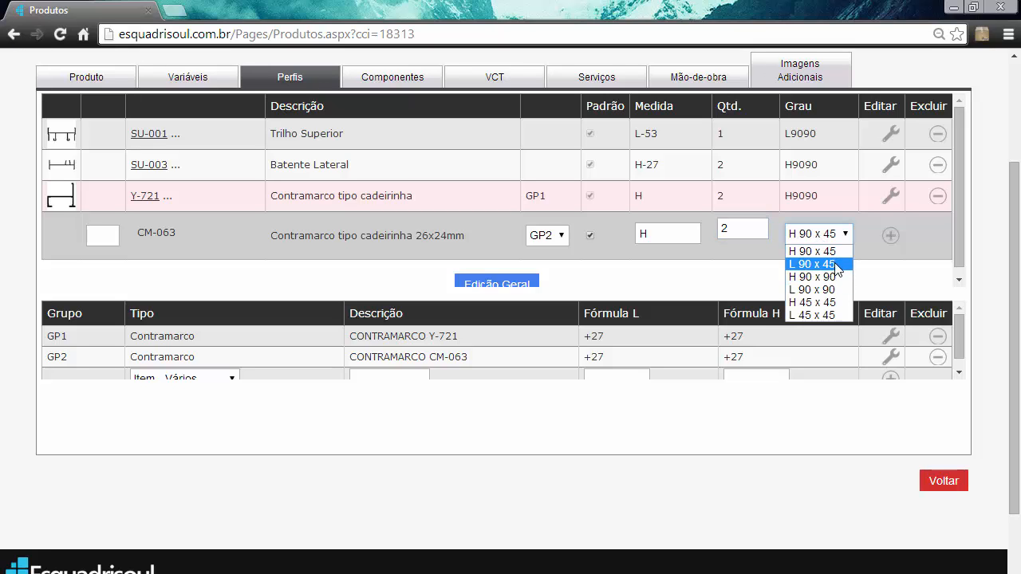
pyautogui.click(812, 276)
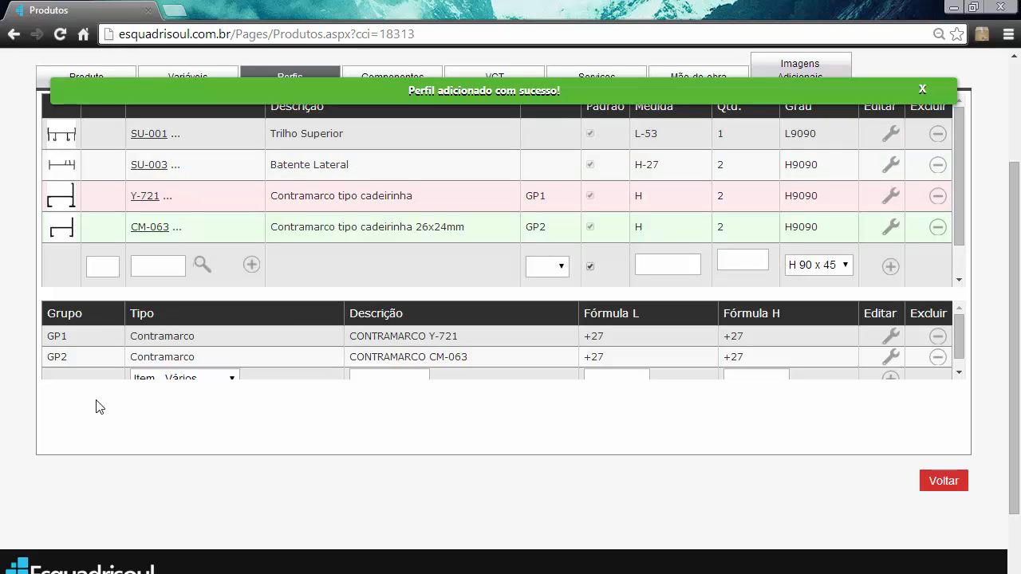
pyautogui.scroll(-1, 235, 365)
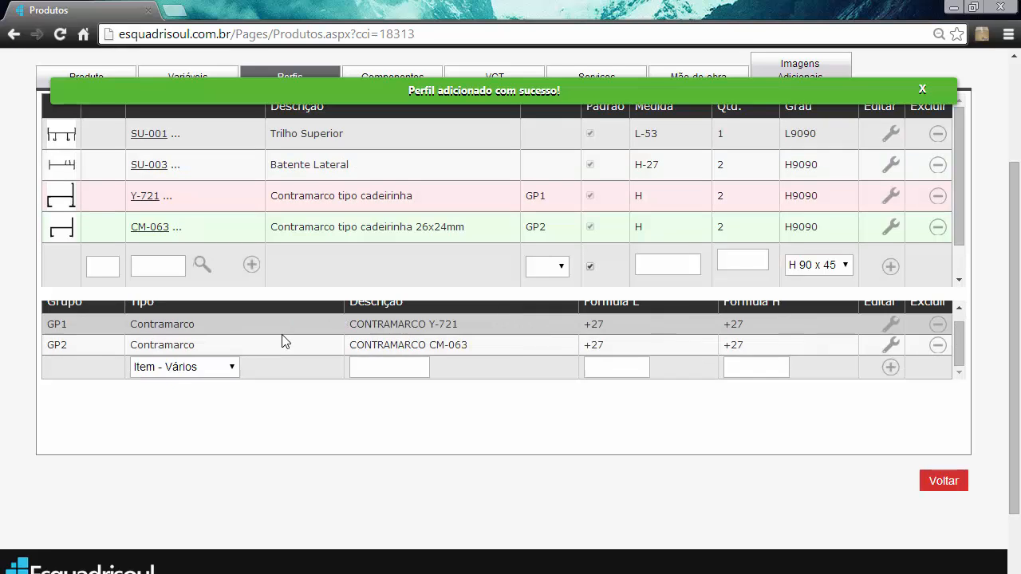
pyautogui.click(227, 368)
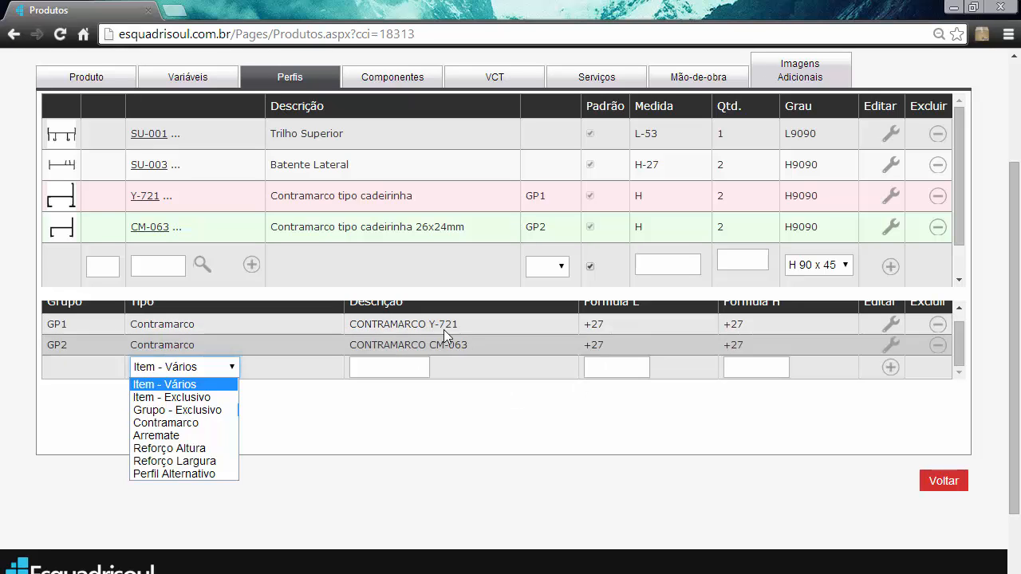
pyautogui.click(782, 365)
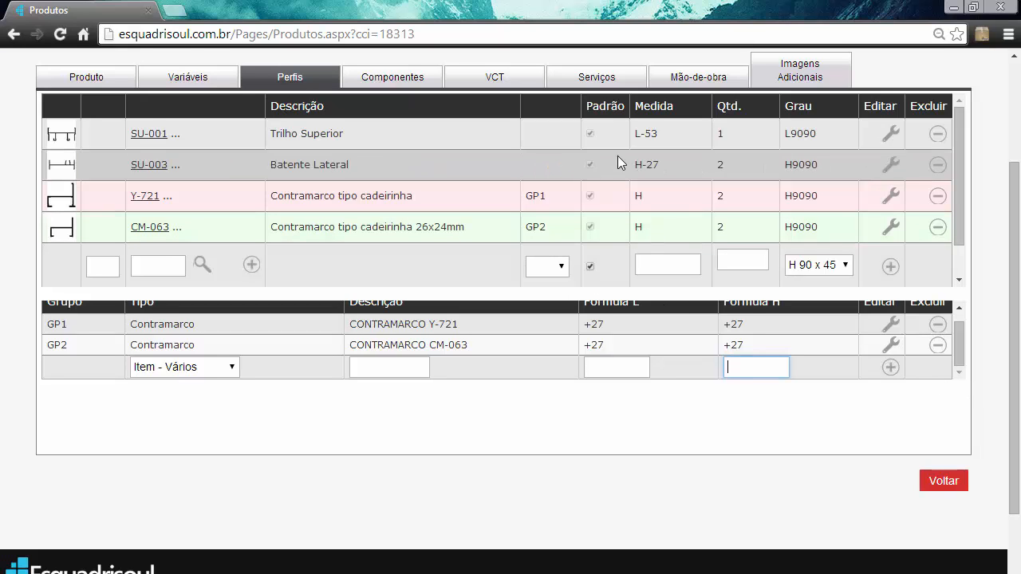
# - Search the component catalogue for SD-2501 and choose the SUPREMA single roller without bearing (15kg/folha) for a new component entry
pyautogui.scroll(2, 620, 182)
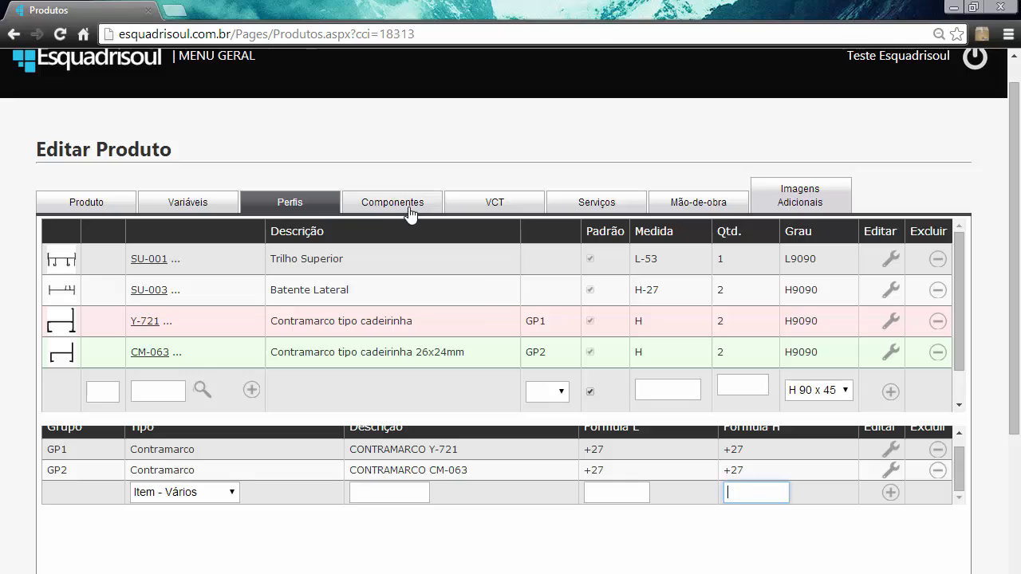
pyautogui.click(371, 209)
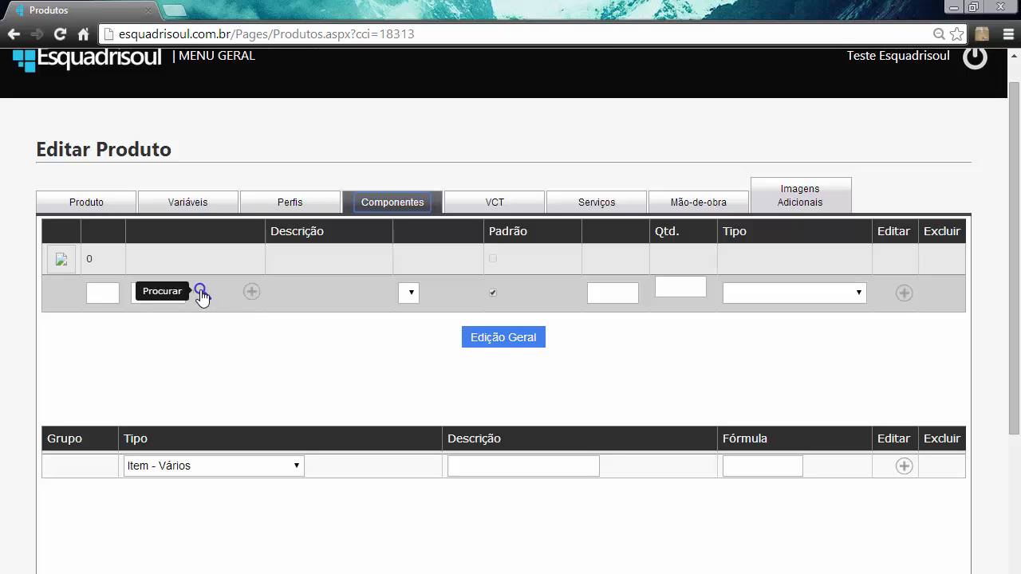
pyautogui.click(201, 294)
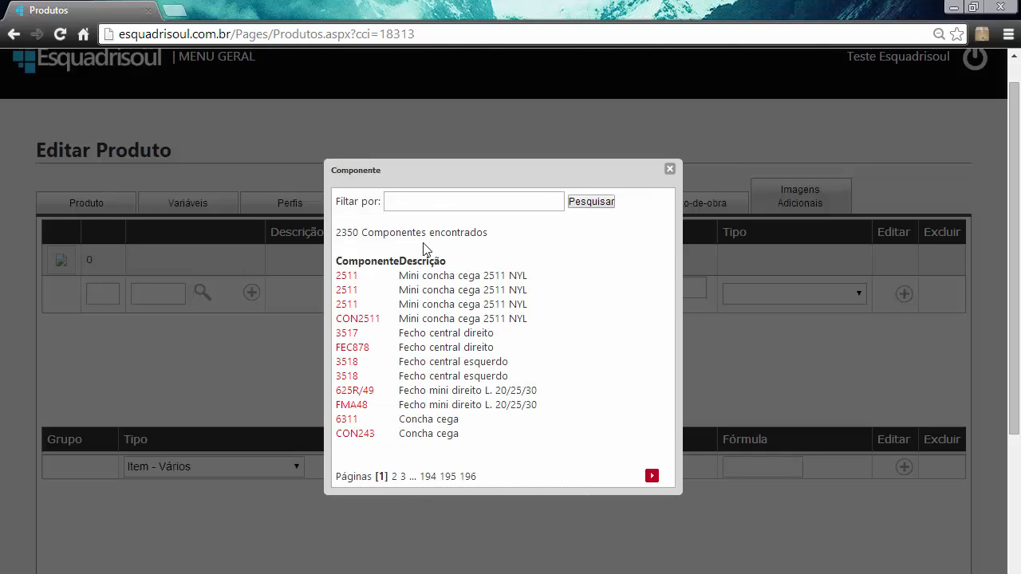
pyautogui.click(455, 207)
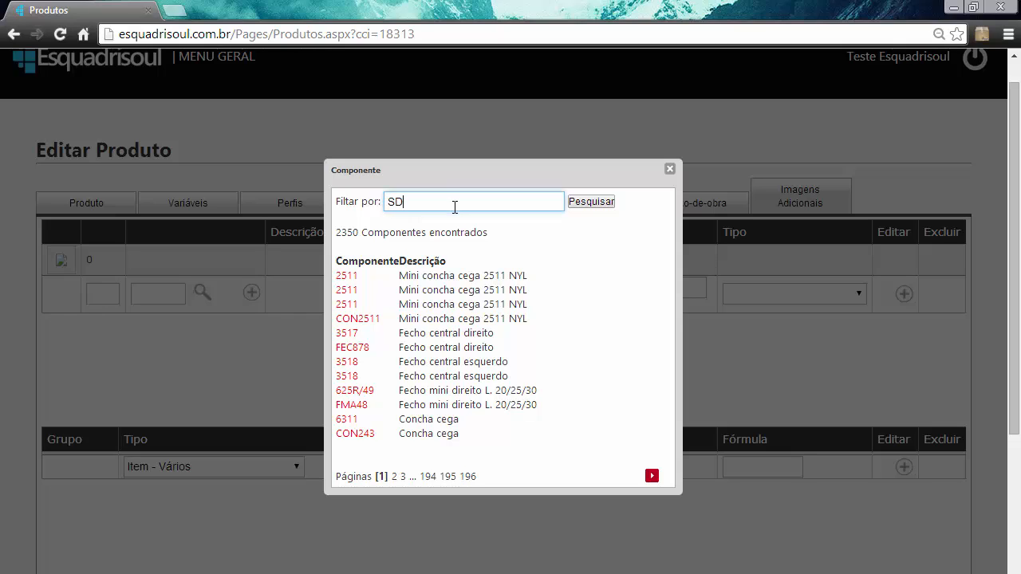
pyautogui.write('SD-')
pyautogui.write('01')
pyautogui.click(606, 205)
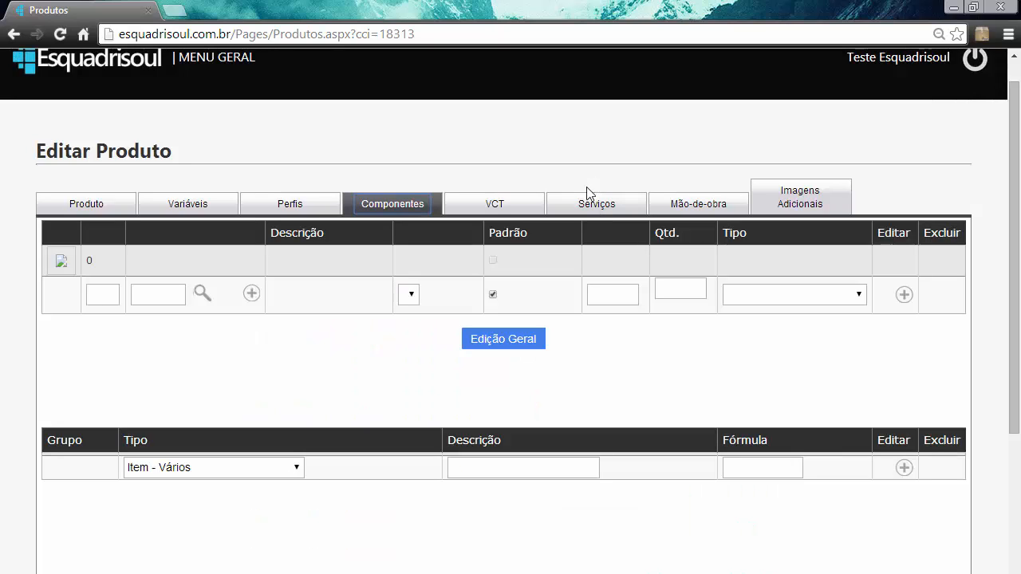
pyautogui.click(202, 295)
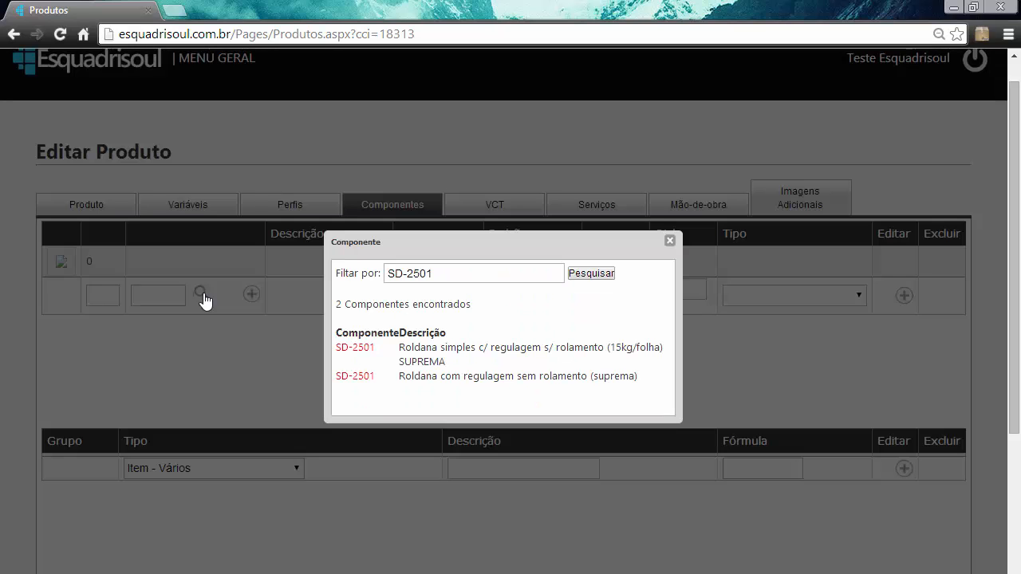
pyautogui.click(356, 351)
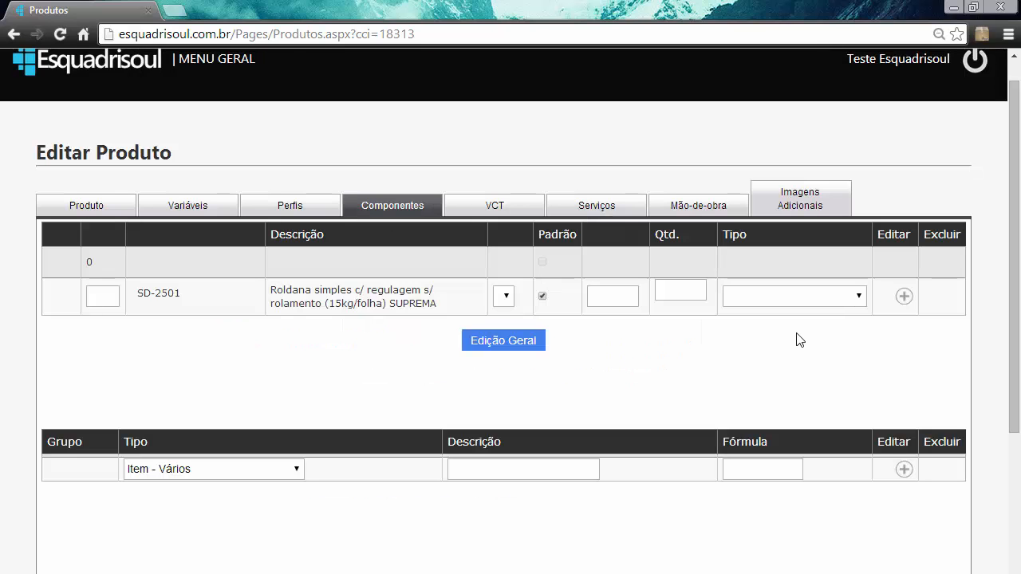
# - Add the SD-2501 roller to the product with quantity 4 and type Componentes Fixos
pyautogui.click(679, 289)
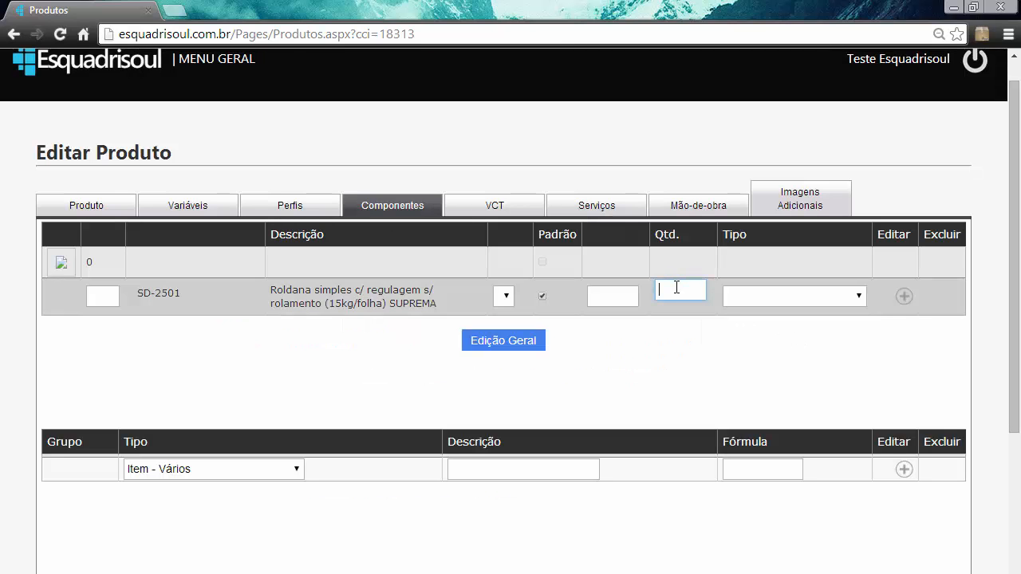
pyautogui.write('4')
pyautogui.click(759, 296)
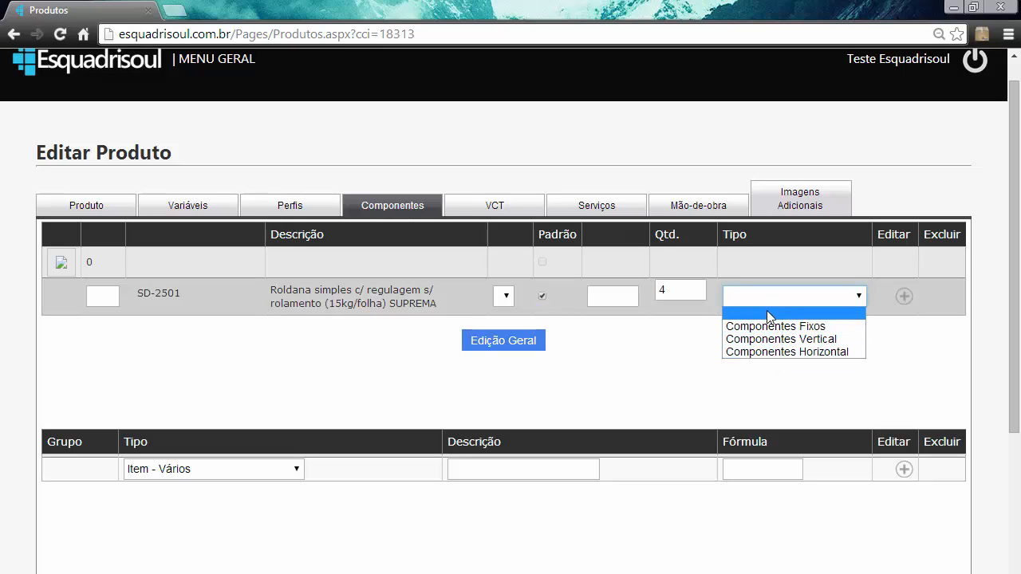
pyautogui.click(769, 326)
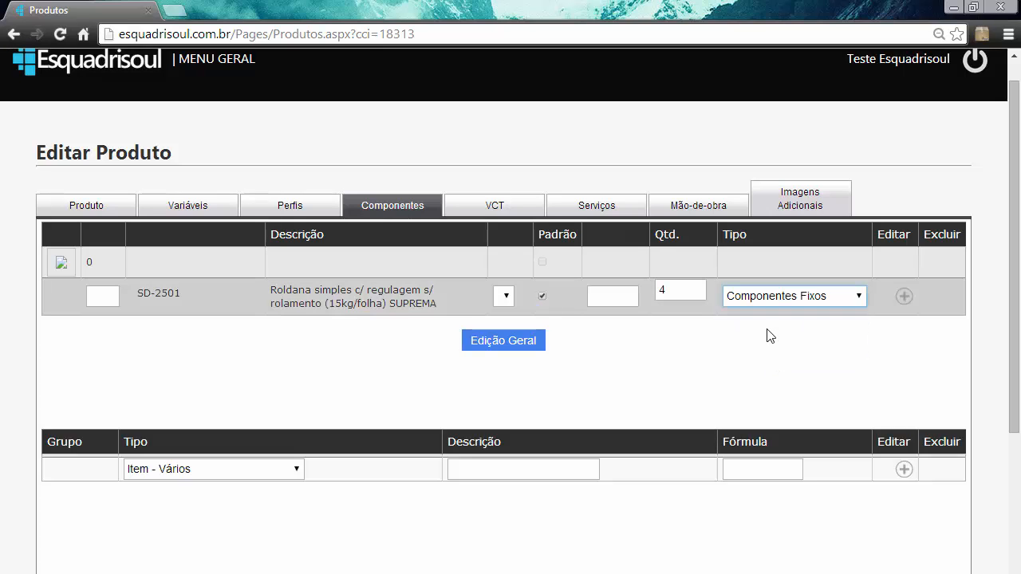
pyautogui.click(903, 298)
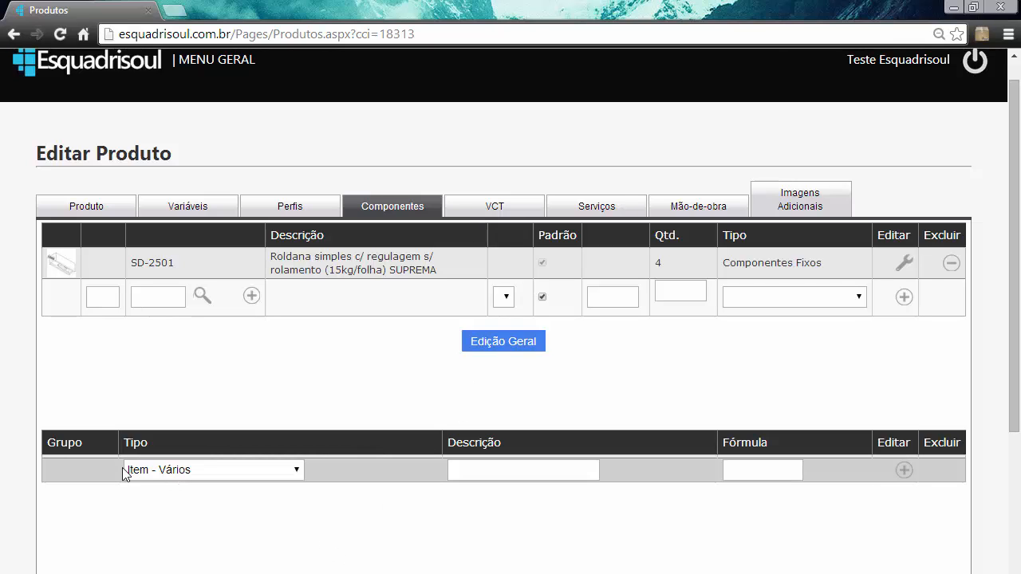
# - Open the default VCT selection for the product with VCT do Sistema as the source
pyautogui.click(496, 208)
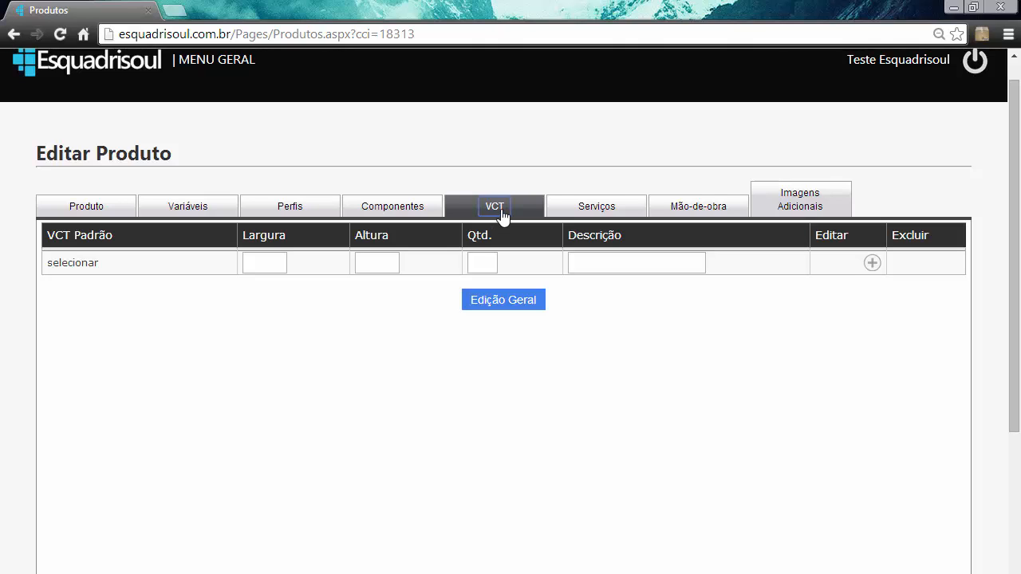
pyautogui.click(71, 263)
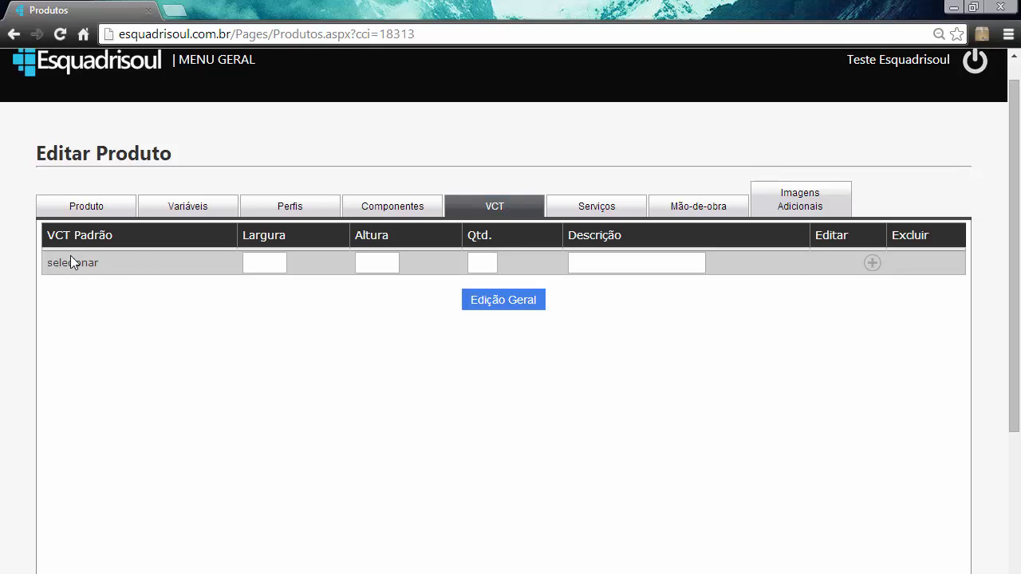
pyautogui.click(72, 263)
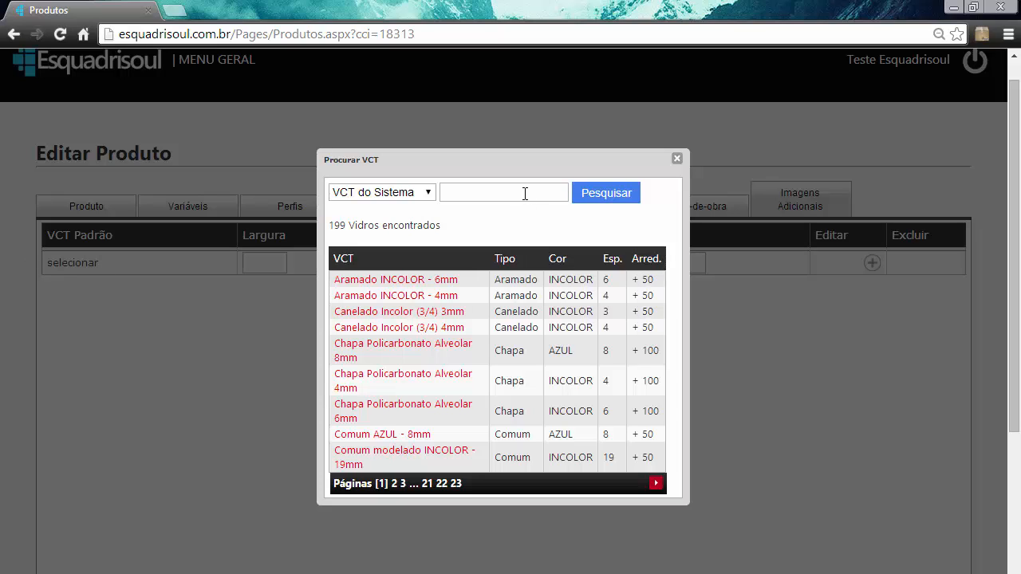
pyautogui.click(358, 194)
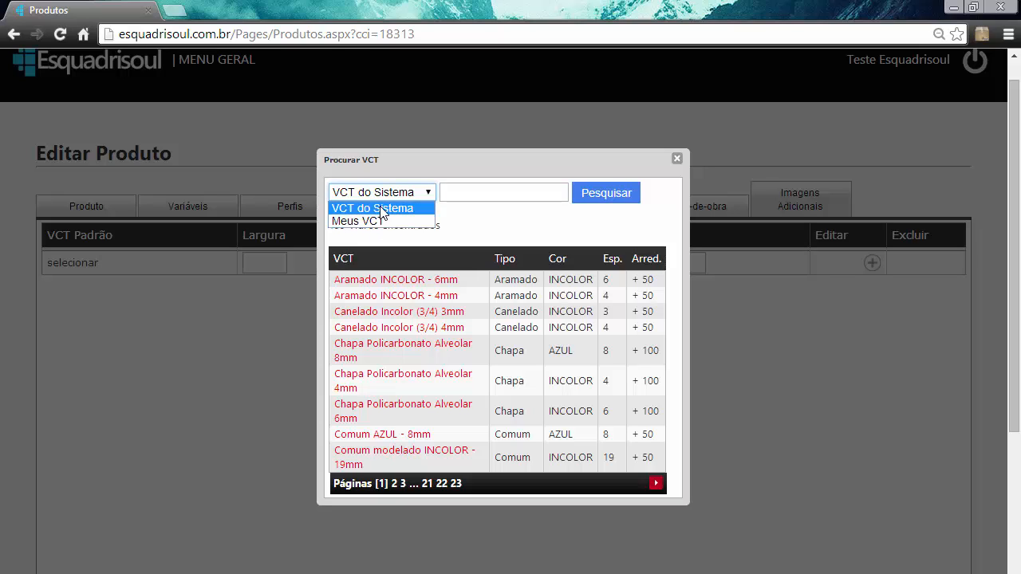
pyautogui.click(372, 207)
# - Enter 4mm as the VCT search text and choose Aramado INCOLOR - 4mm as the product's default VCT
pyautogui.click(451, 191)
pyautogui.write('4')
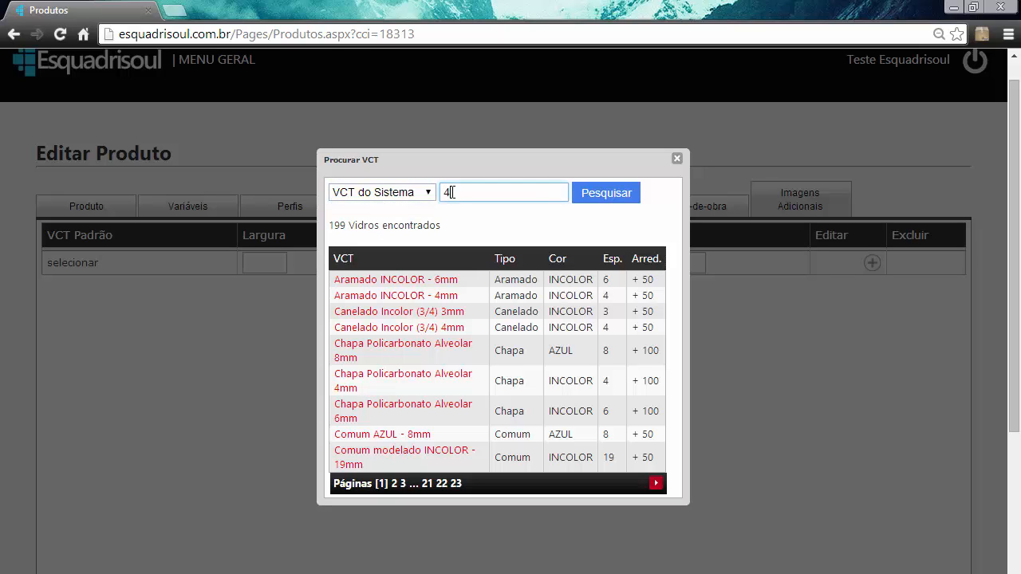
pyautogui.write('MM==')
pyautogui.press('BackSpace')
pyautogui.press('BackSpace')
pyautogui.press('BackSpace')
pyautogui.write('mm')
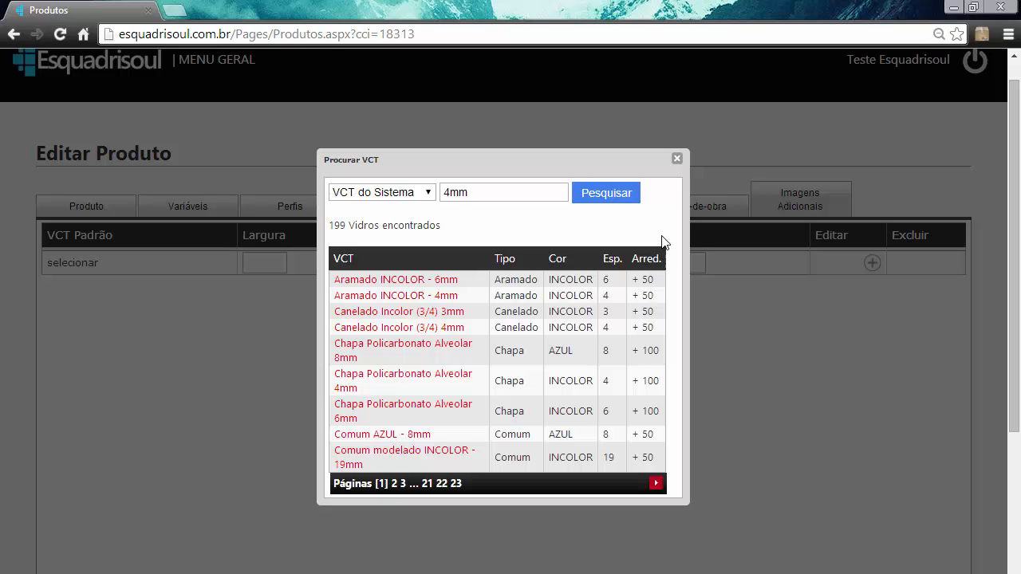
pyautogui.click(411, 296)
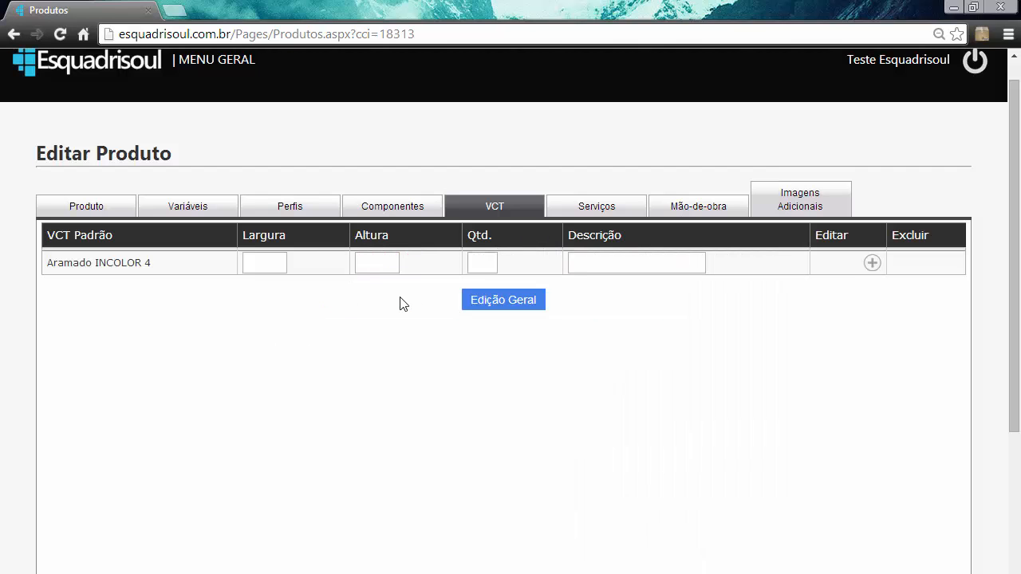
# - Set the width formula of the Aramado INCOLOR 4 entry to (L-168)/2
pyautogui.click(247, 265)
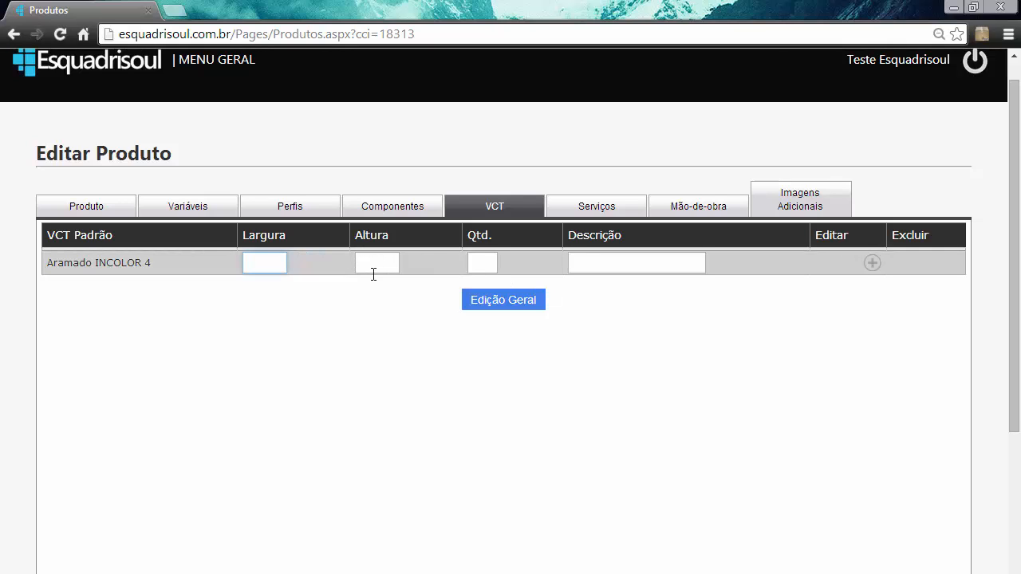
pyautogui.write('(l-')
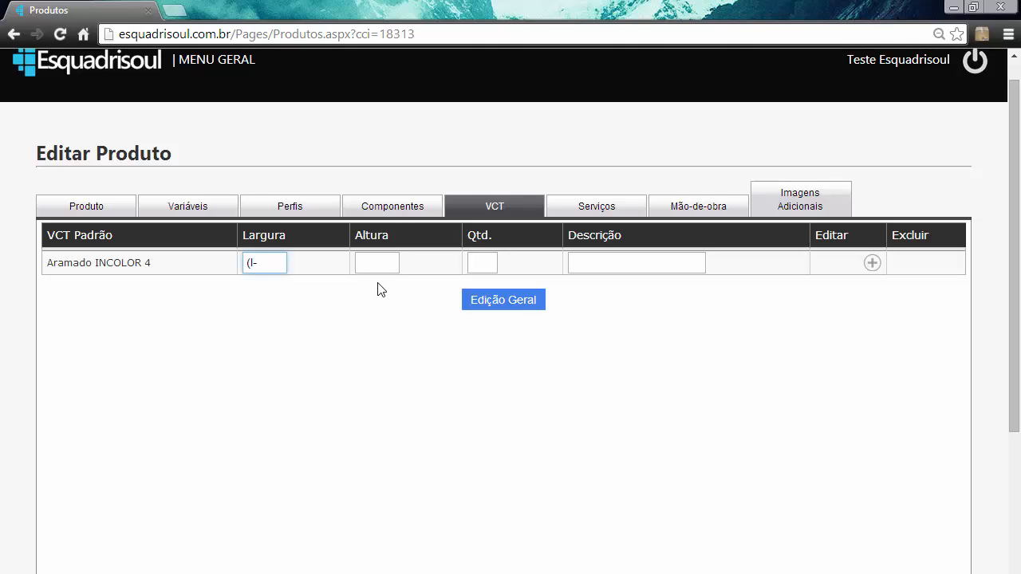
pyautogui.press('BackSpace')
pyautogui.press('BackSpace')
pyautogui.write('L-168)/2')
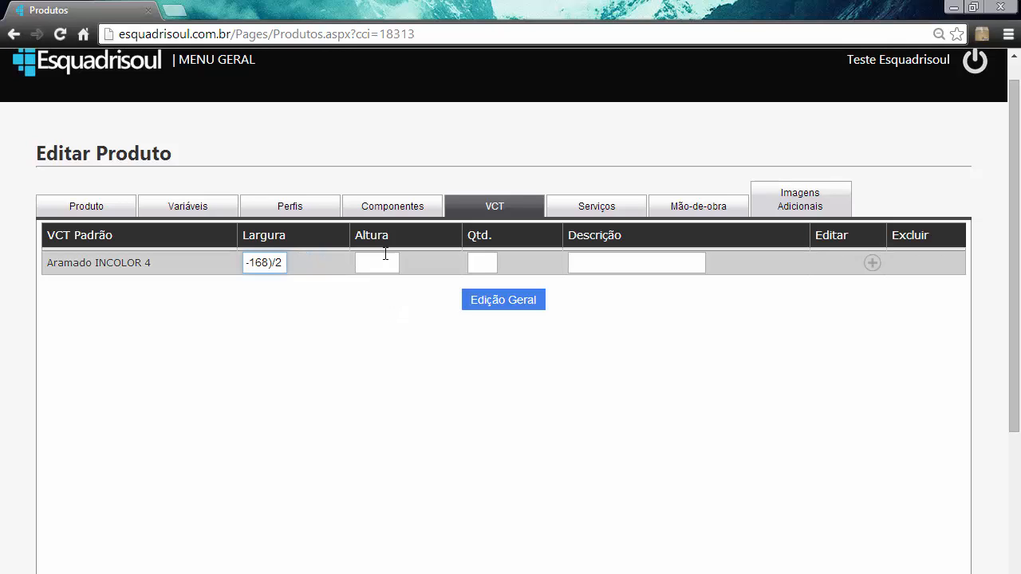
# - Set the height formula of the Aramado INCOLOR 4 entry to H-159 and its quantity to 2
pyautogui.click(381, 269)
pyautogui.write('H-159')
pyautogui.click(495, 267)
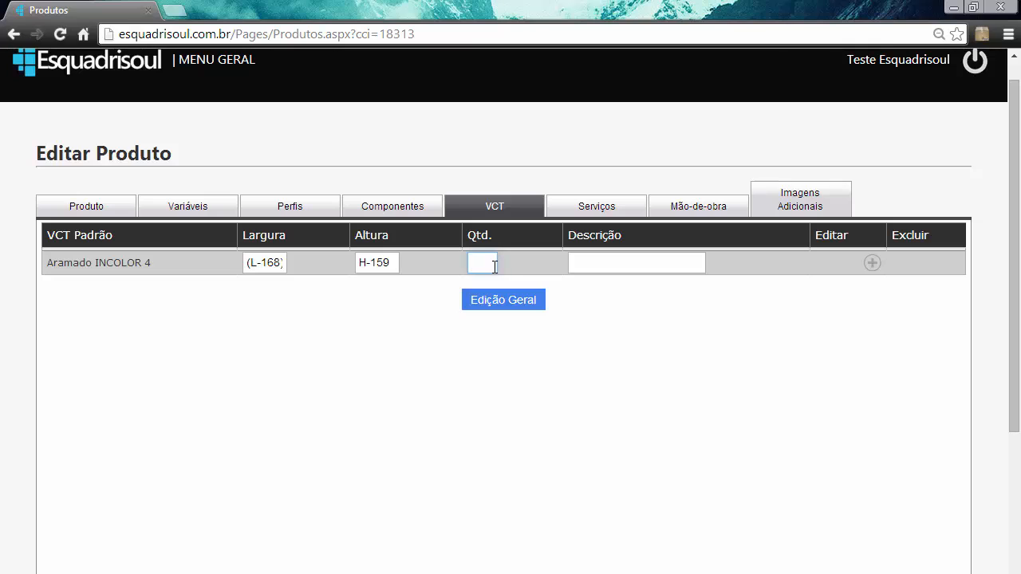
pyautogui.write('2')
# - Check the complete width formula of the Aramado INCOLOR 4 entry from start to end
pyautogui.click(283, 263)
pyautogui.click(246, 266)
pyautogui.moveTo(251, 263); pyautogui.dragTo(279, 264)
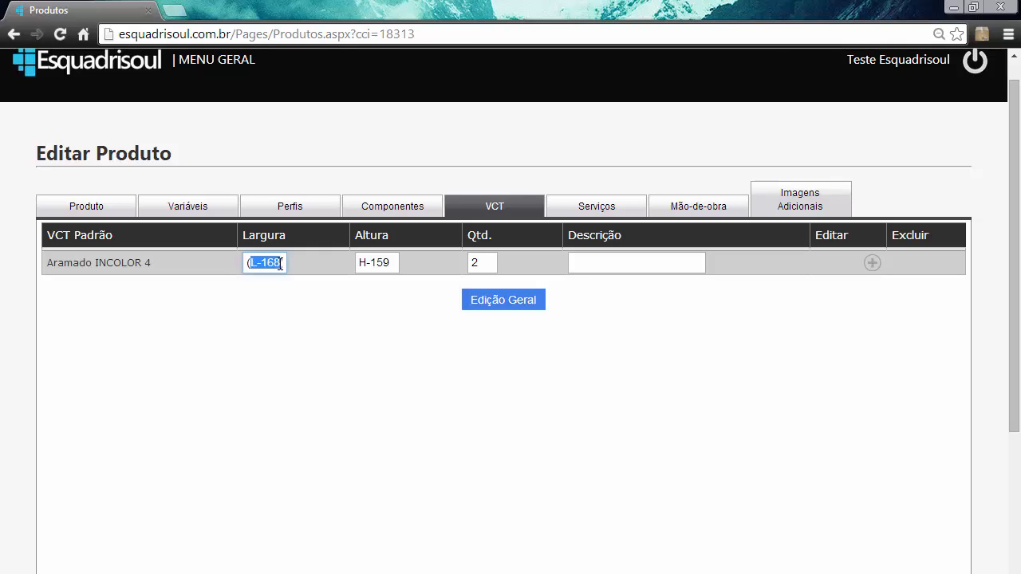
pyautogui.click(274, 264)
pyautogui.press('End')
pyautogui.write('/2')
pyautogui.press('Home')
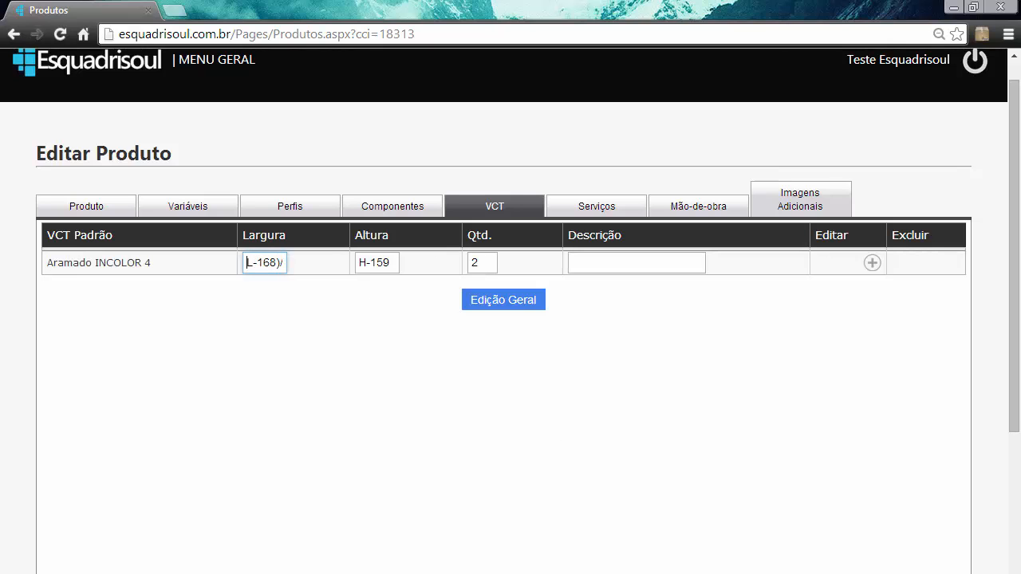
# - Switch to the Windows calculator, place it clear of the width and height formulas, and calculate 1700 - 168
pyautogui.click(478, 572)
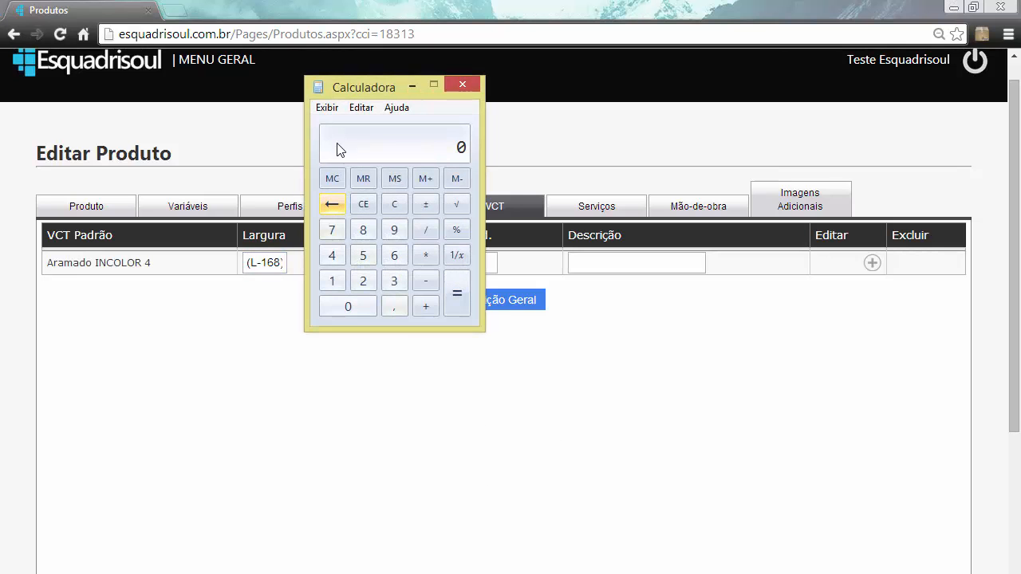
pyautogui.moveTo(363, 85); pyautogui.dragTo(468, 84)
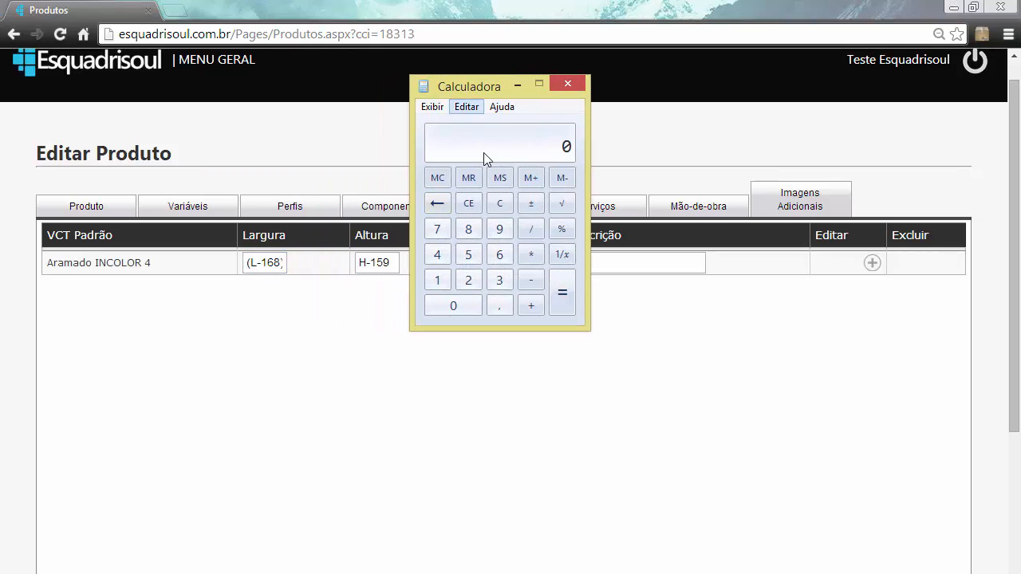
pyautogui.click(437, 280)
pyautogui.click(433, 231)
pyautogui.click(444, 309)
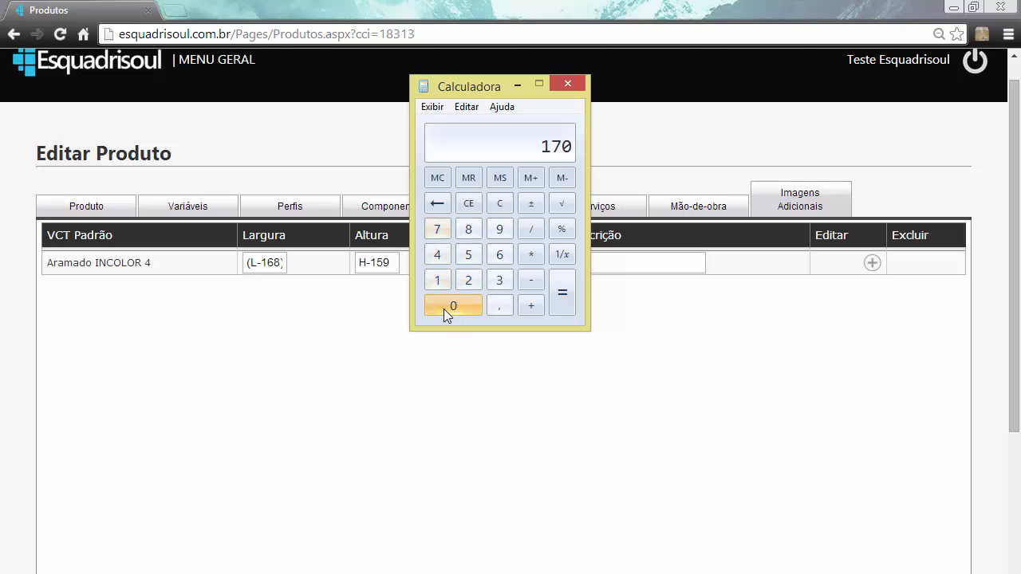
pyautogui.click(443, 309)
pyautogui.click(533, 282)
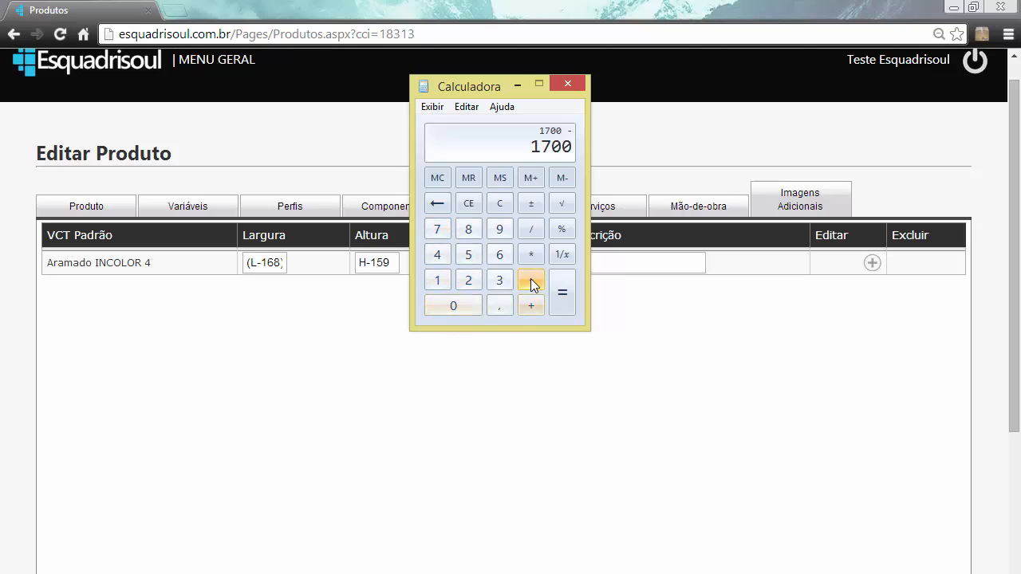
pyautogui.click(441, 283)
pyautogui.click(500, 255)
pyautogui.click(472, 235)
pyautogui.click(572, 302)
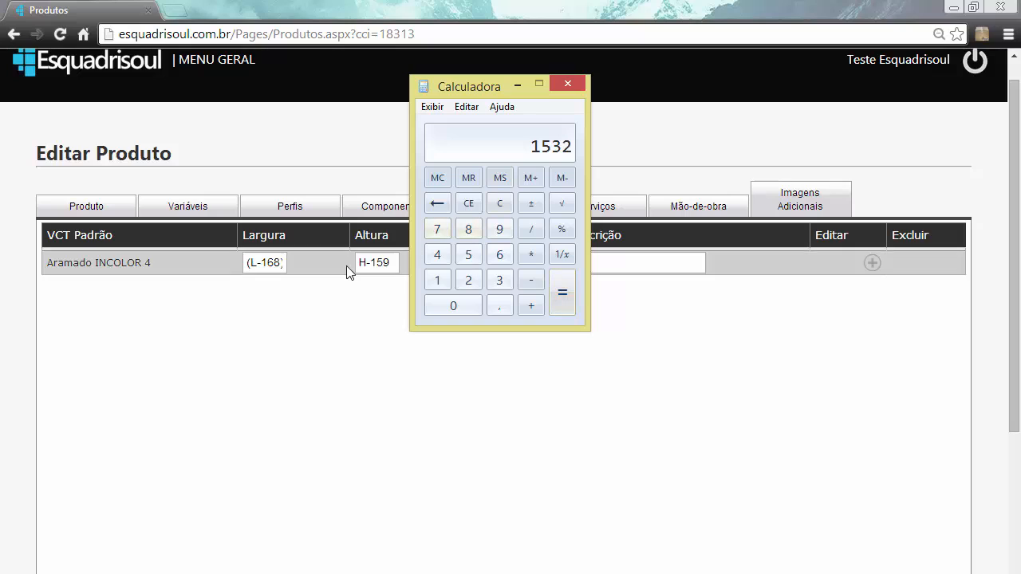
# - Divide the calculated width by 2 to check the width of each glass pane, and clear the calculator
pyautogui.click(531, 230)
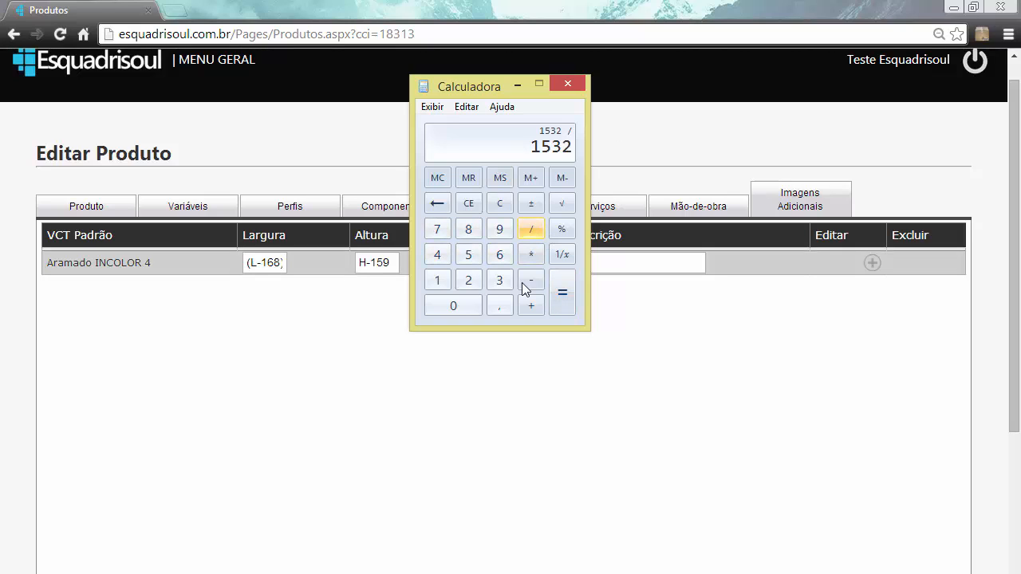
pyautogui.click(477, 286)
pyautogui.click(565, 298)
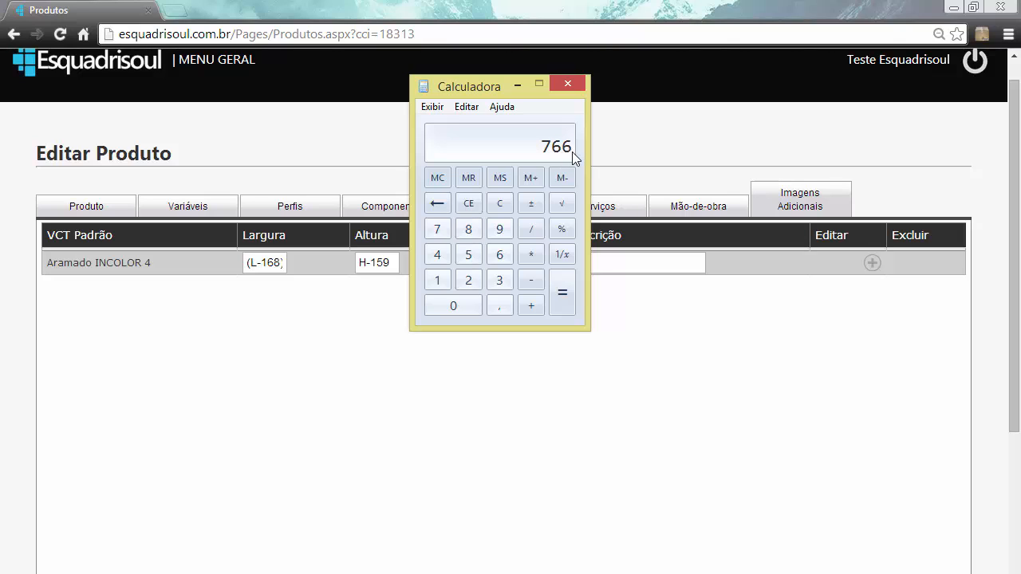
pyautogui.click(577, 81)
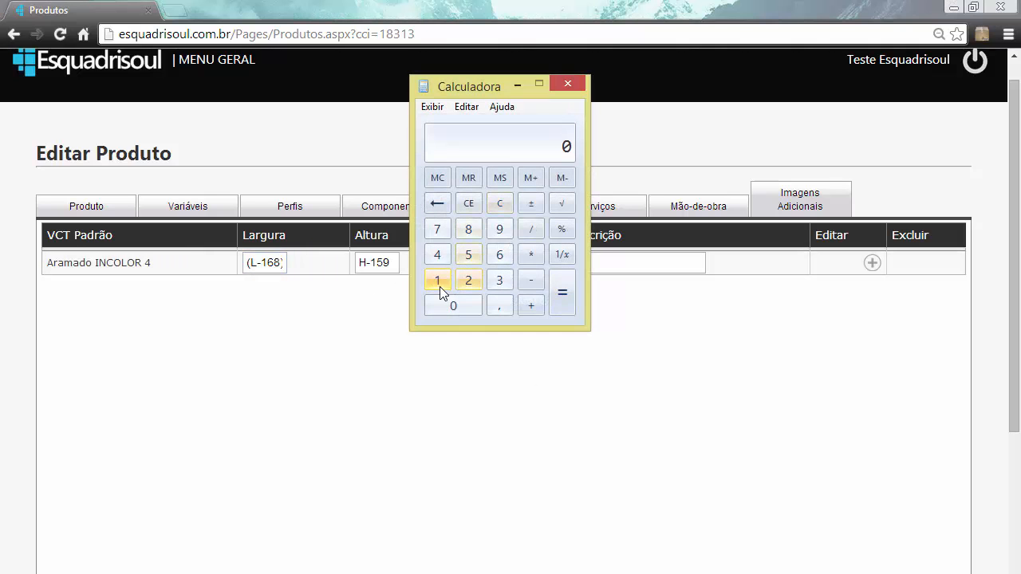
# - Calculate 1000 - 159 to check the glass height, and close the calculator
pyautogui.click(437, 285)
pyautogui.doubleClick(440, 314)
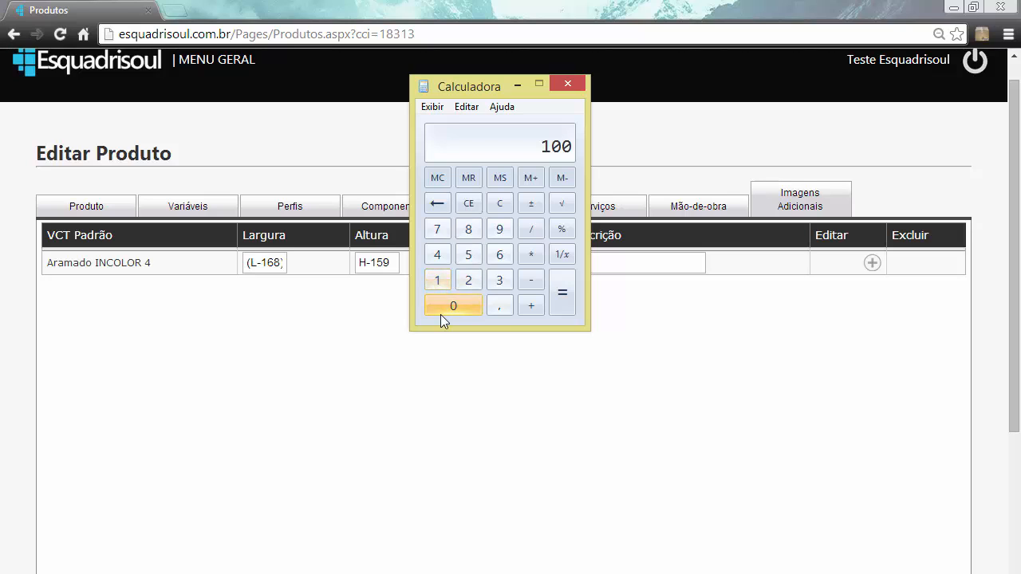
pyautogui.click(440, 315)
pyautogui.click(531, 280)
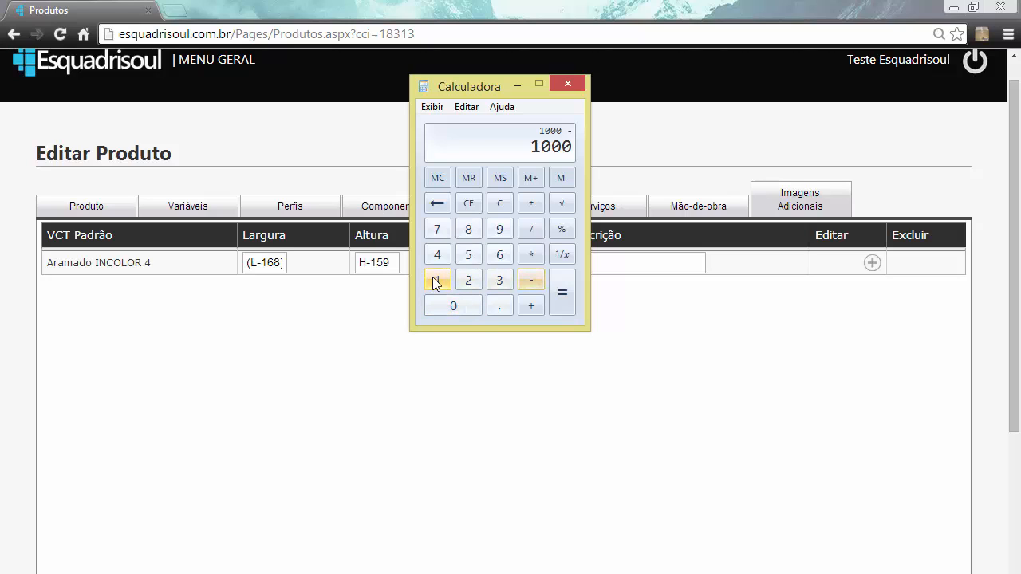
pyautogui.click(437, 280)
pyautogui.click(468, 255)
pyautogui.click(499, 229)
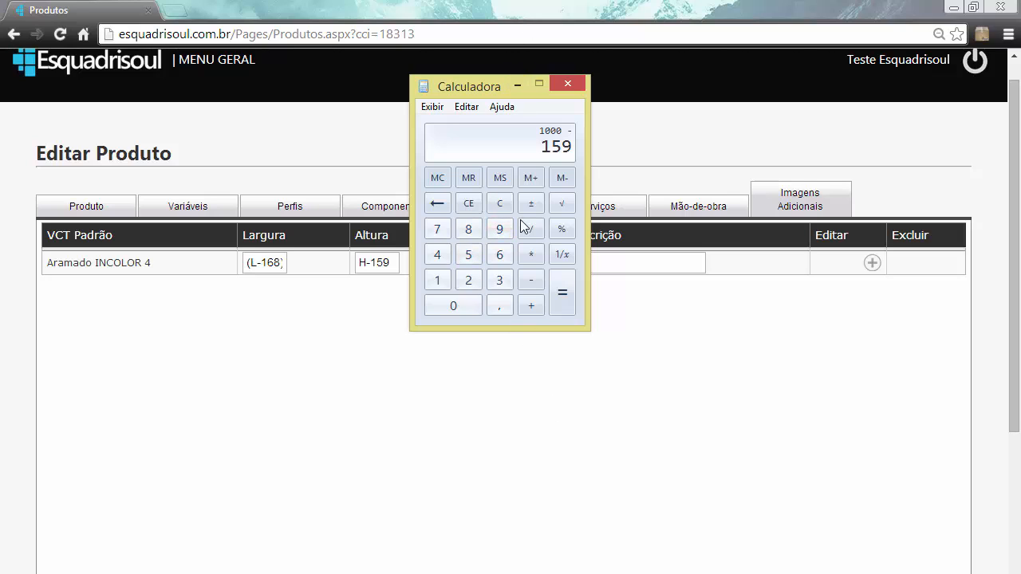
pyautogui.click(561, 293)
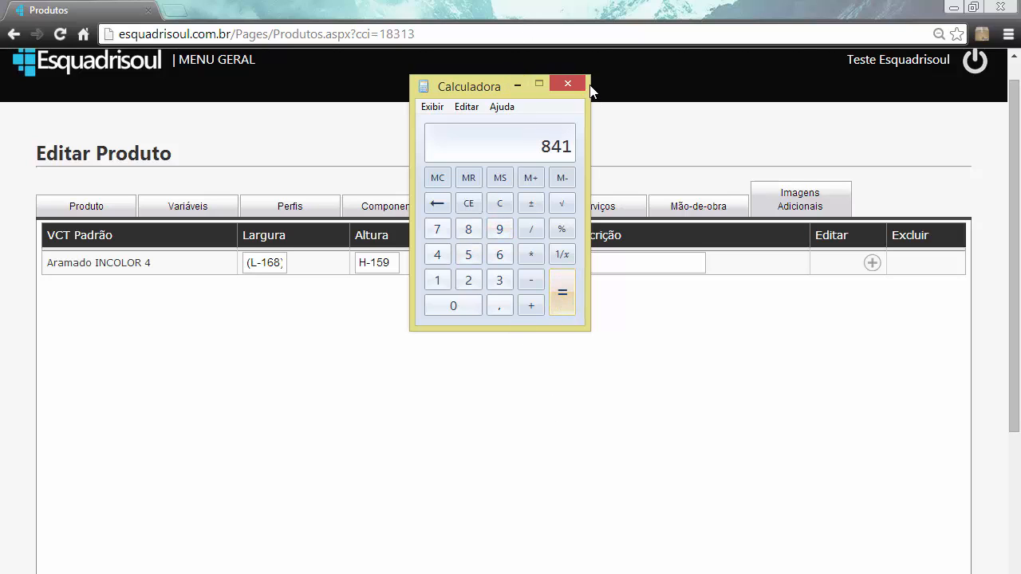
pyautogui.click(563, 83)
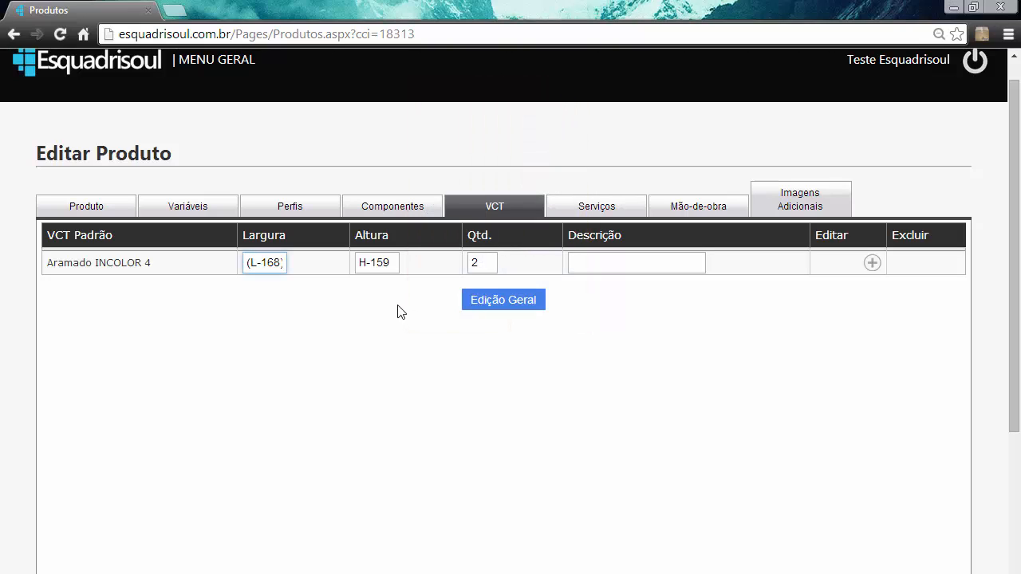
# - Make sure the Aramado INCOLOR 4 width formula reads (L-168)/2 and add the entry to the product's VCT list
pyautogui.click(392, 263)
pyautogui.click(357, 263)
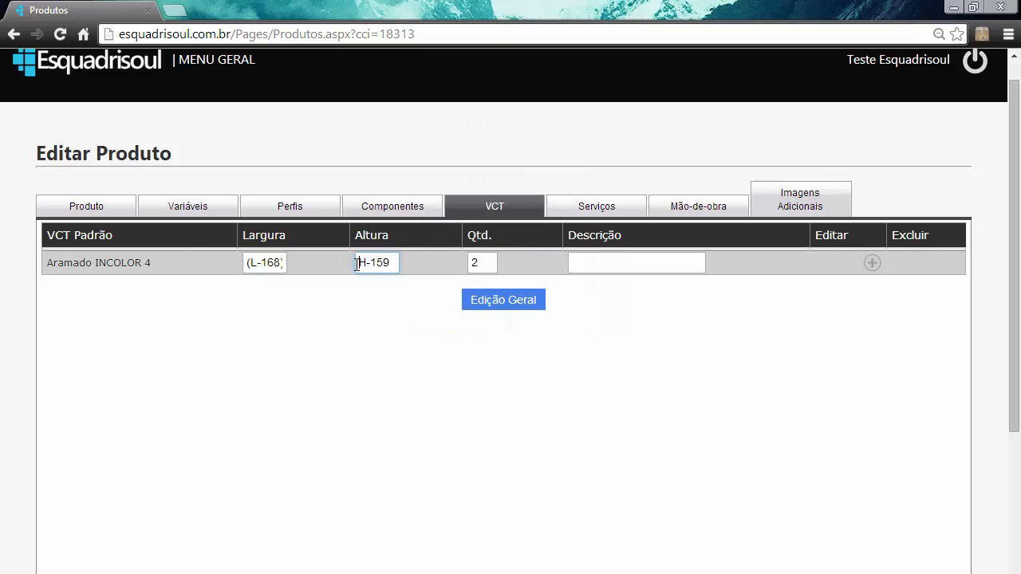
pyautogui.click(269, 266)
pyautogui.write(')/2')
pyautogui.click(872, 263)
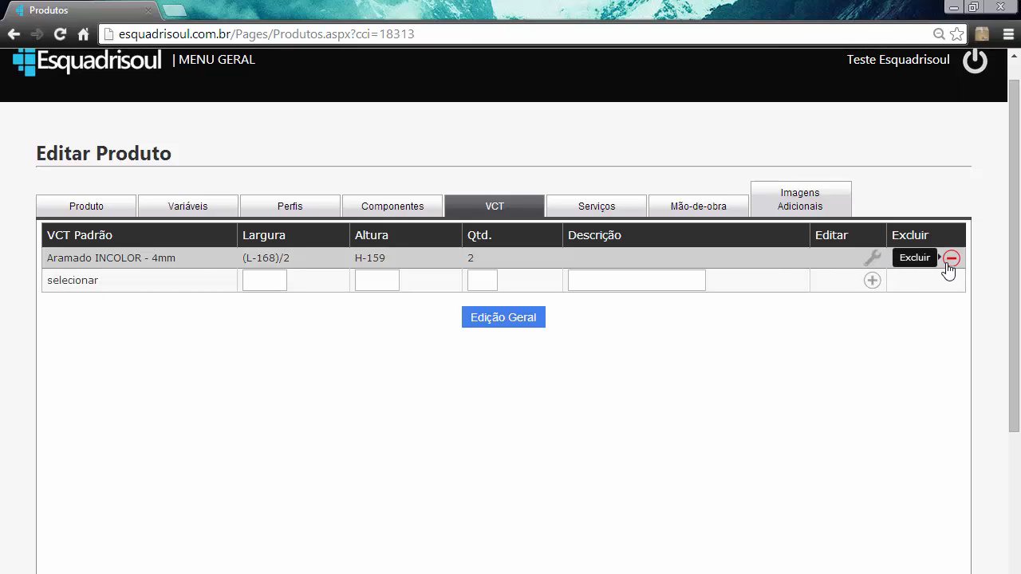
# - Examine the product's services, the list of available services, the labour section and the additional images section
pyautogui.click(601, 206)
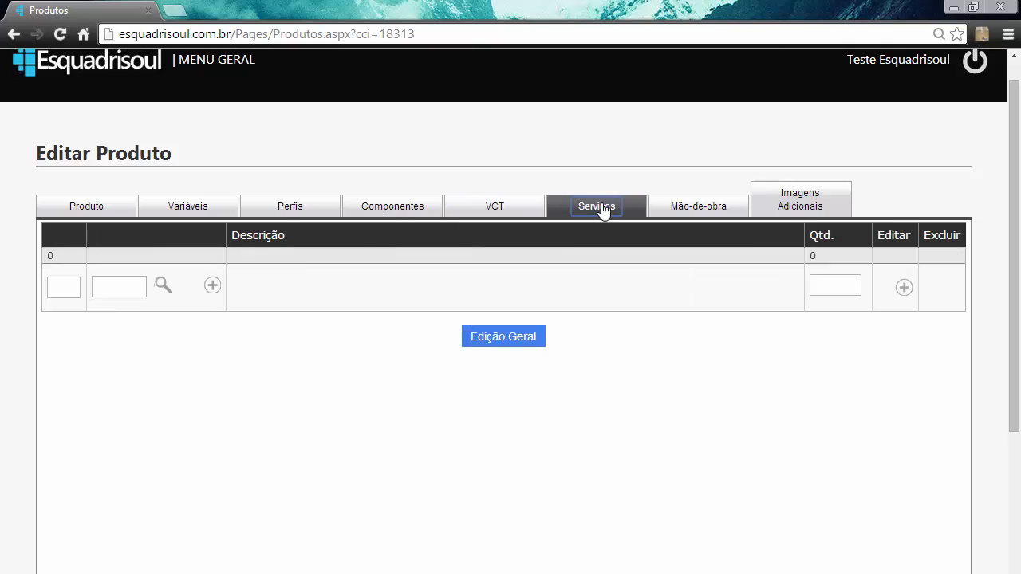
pyautogui.click(708, 207)
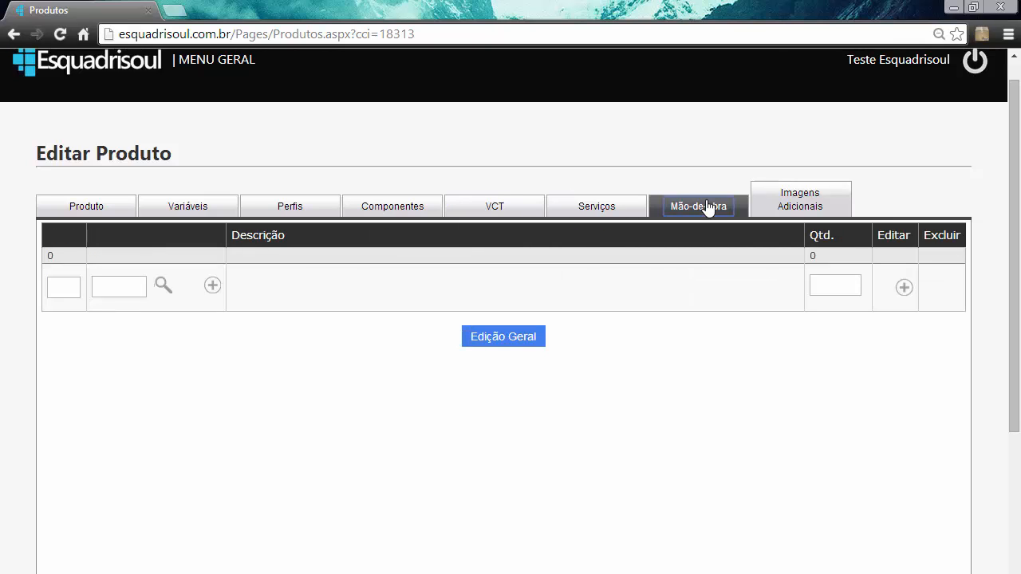
pyautogui.click(604, 210)
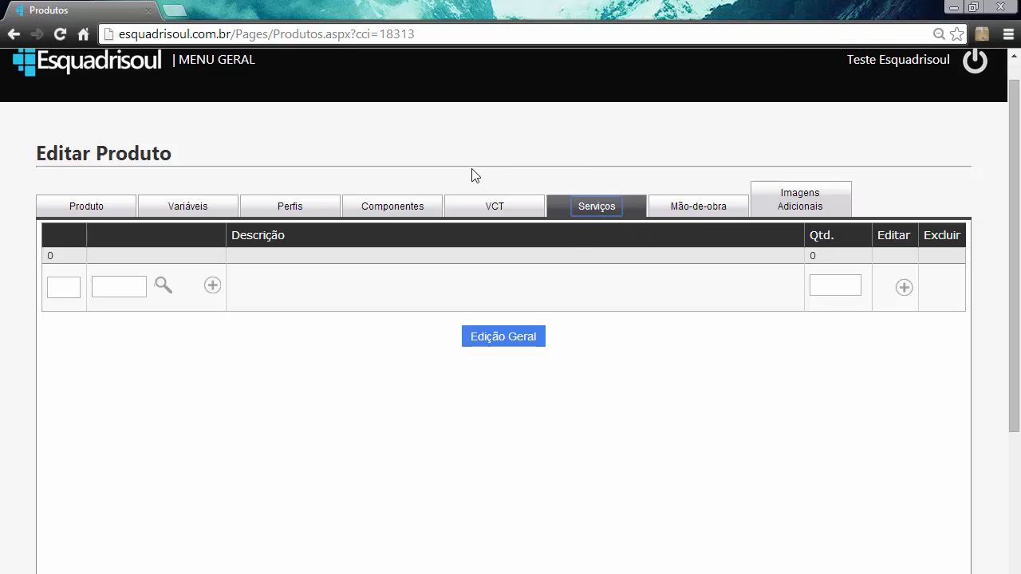
pyautogui.click(163, 285)
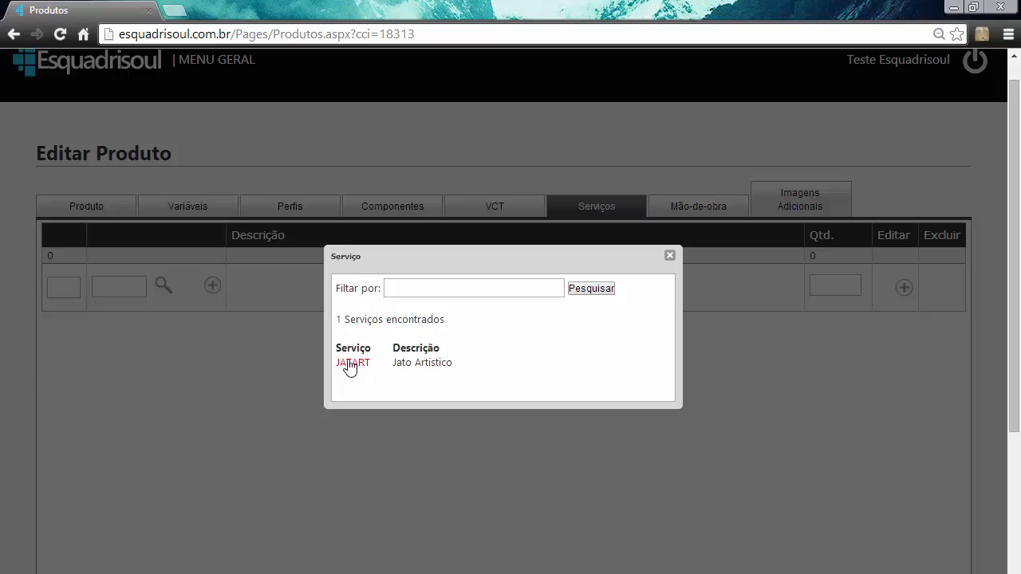
pyautogui.click(669, 259)
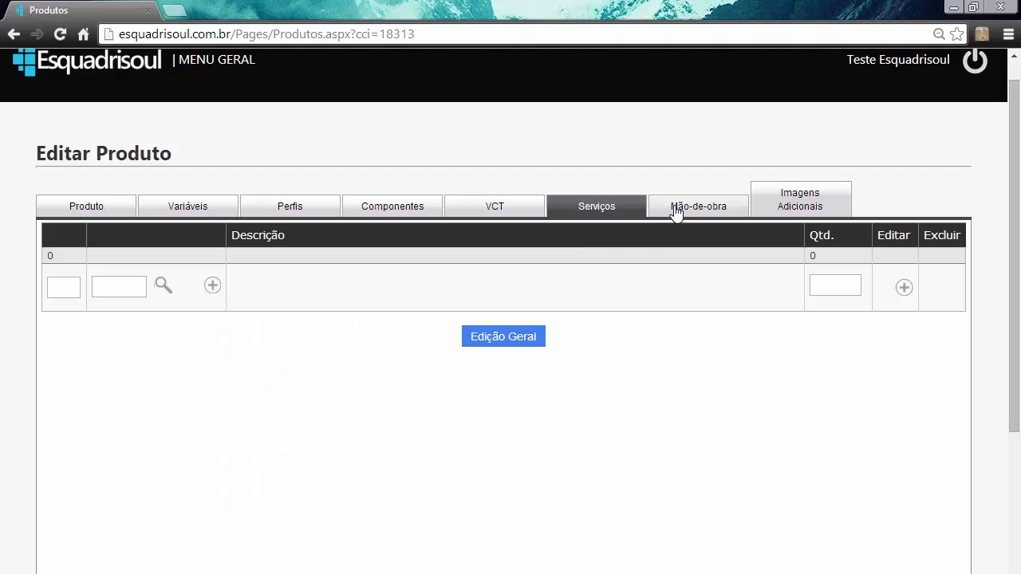
pyautogui.click(675, 209)
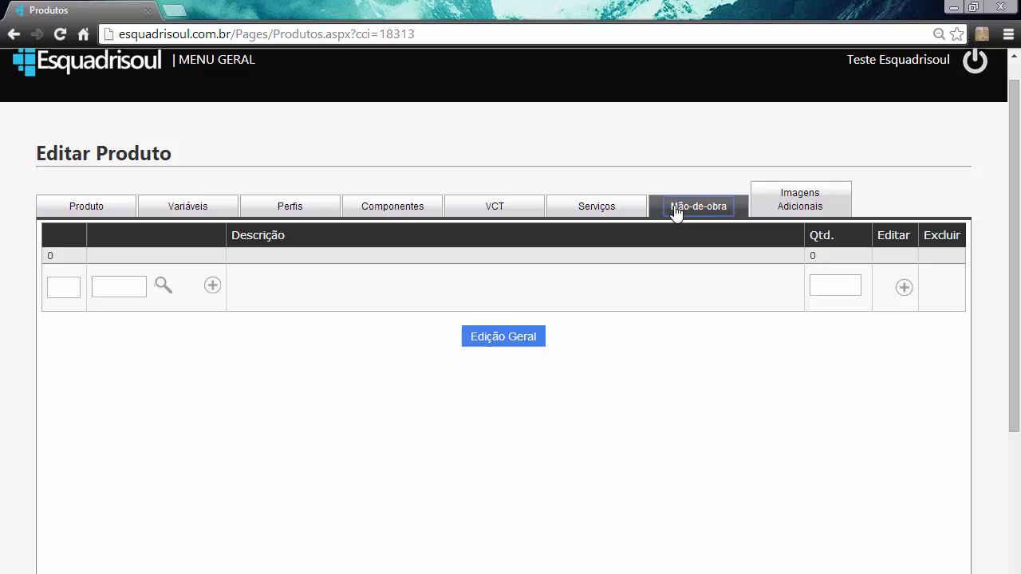
pyautogui.click(831, 209)
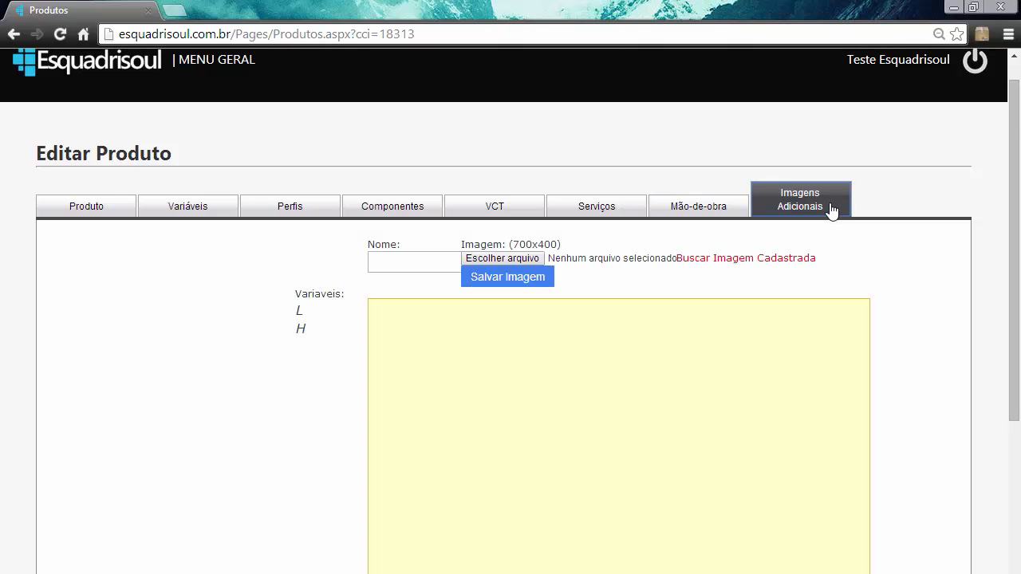
pyautogui.scroll(-1, 824, 225)
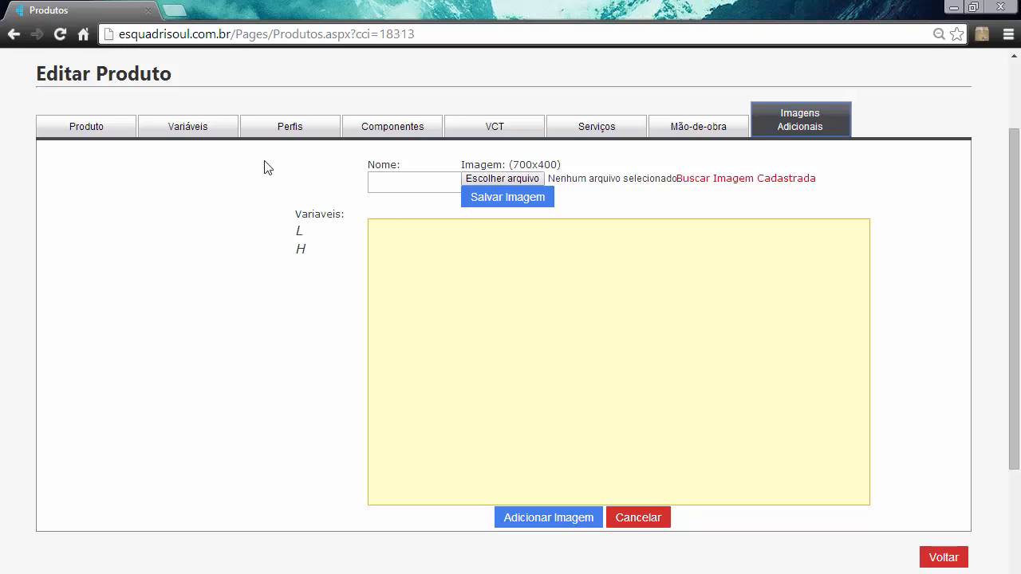
# - Review the product's basic data and image, its profile list with measures and quantities, and the Contramarco groups
pyautogui.click(63, 126)
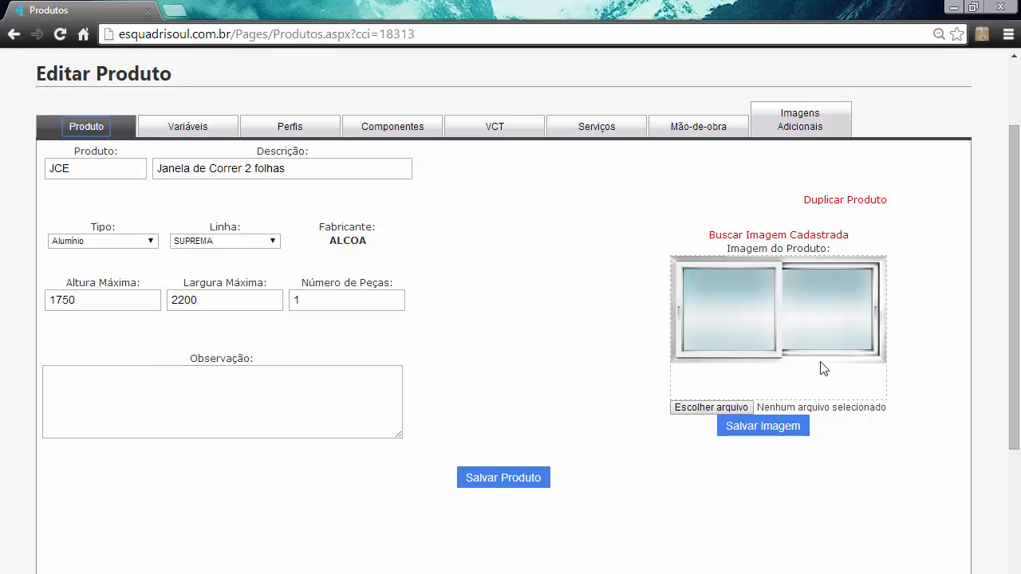
pyautogui.click(275, 132)
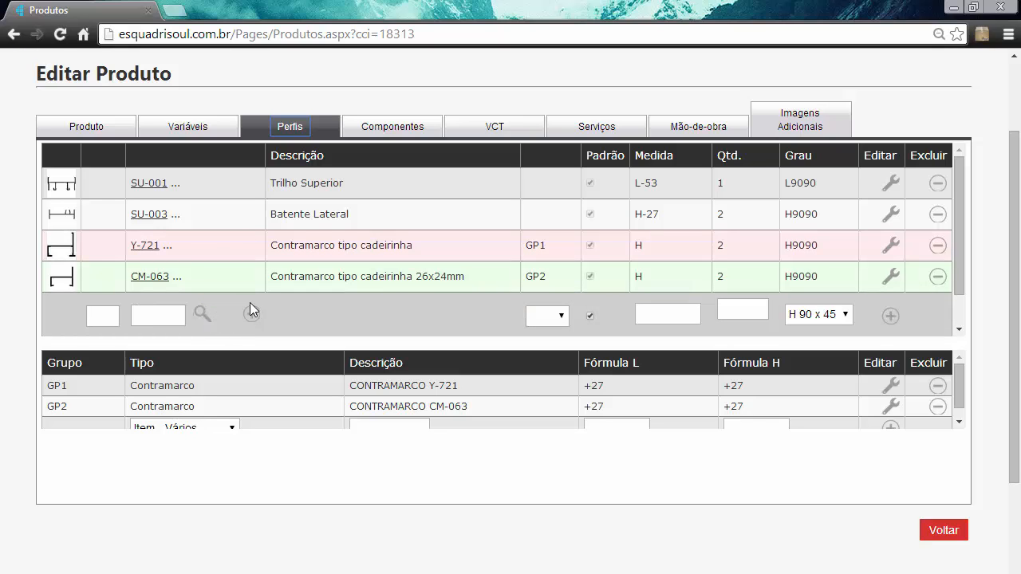
pyautogui.click(662, 313)
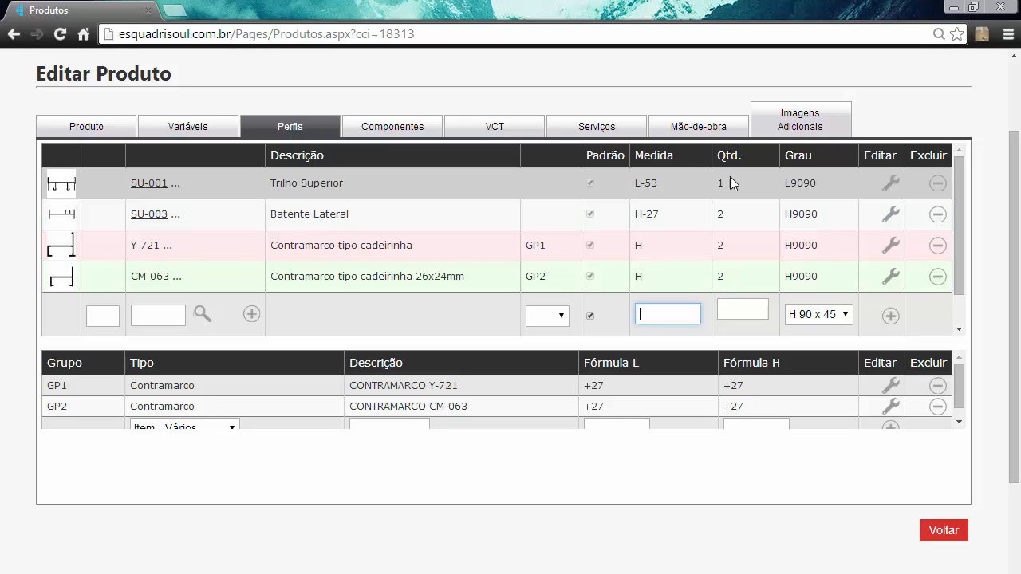
pyautogui.click(750, 306)
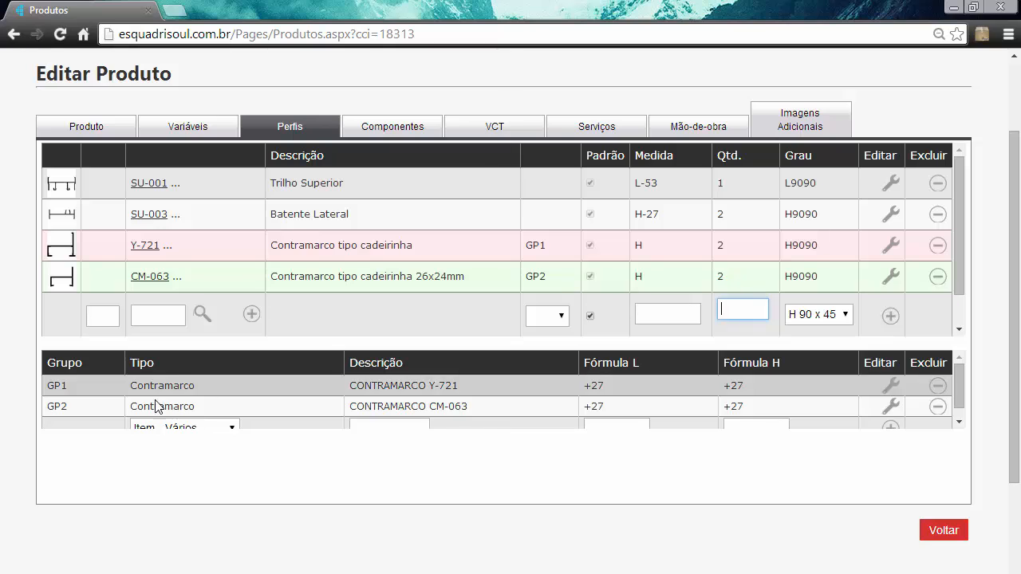
pyautogui.click(231, 424)
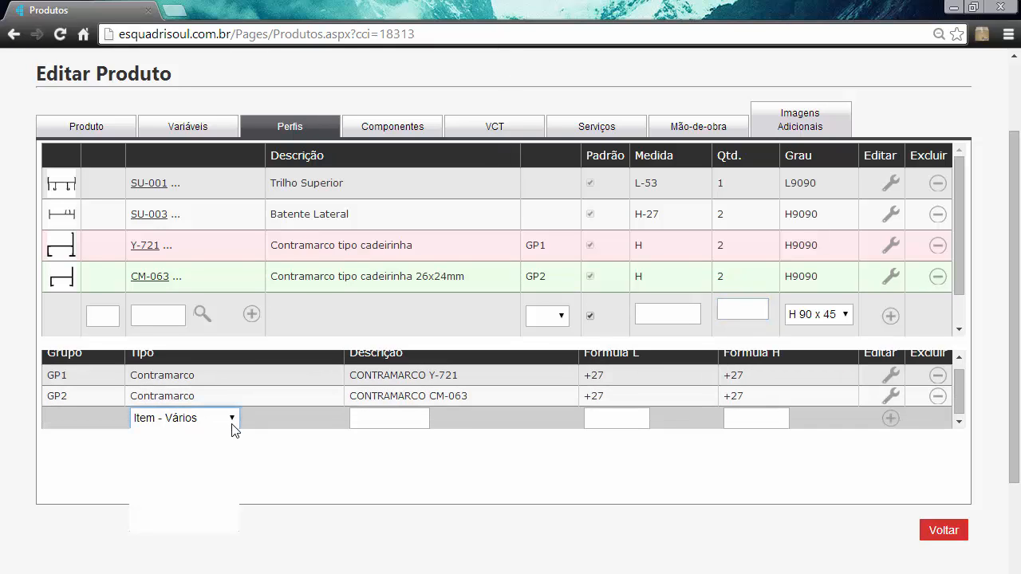
pyautogui.click(232, 424)
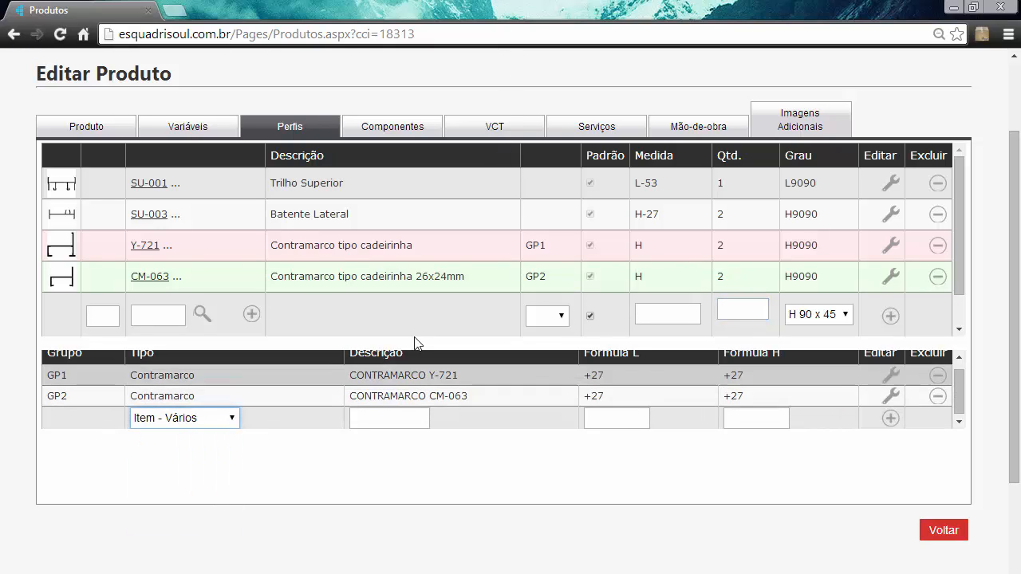
# - Review the product's components, the width and height formulas of its glass, and the services, labour and additional images sections
pyautogui.click(364, 129)
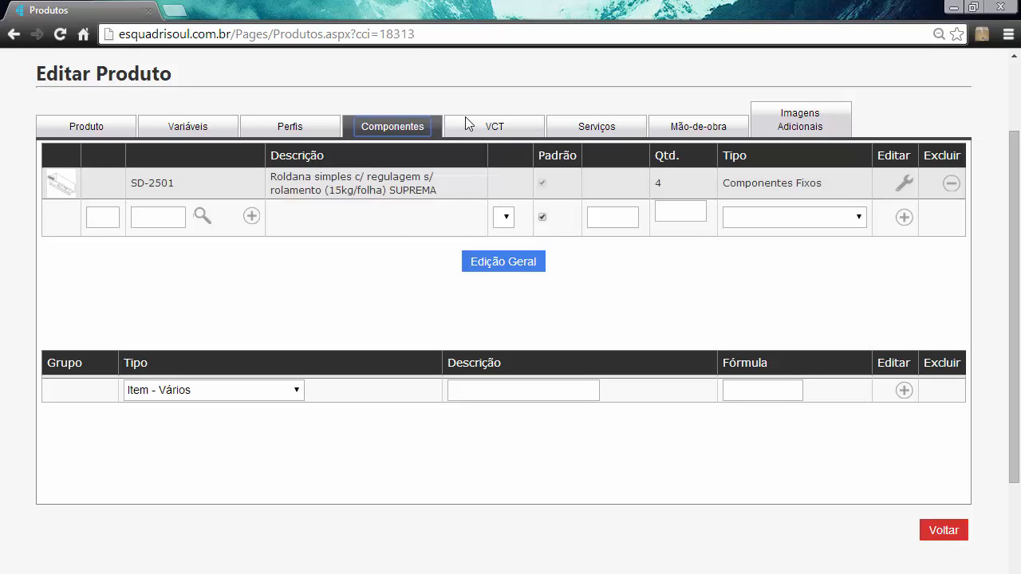
pyautogui.click(492, 127)
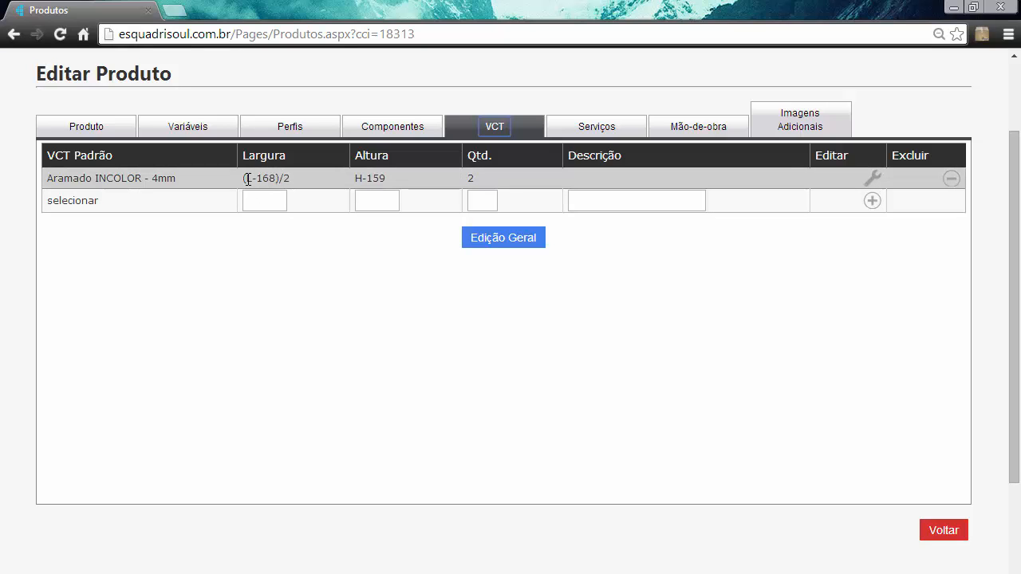
pyautogui.moveTo(247, 178); pyautogui.dragTo(292, 179)
pyautogui.click(359, 177)
pyautogui.click(594, 133)
pyautogui.click(718, 132)
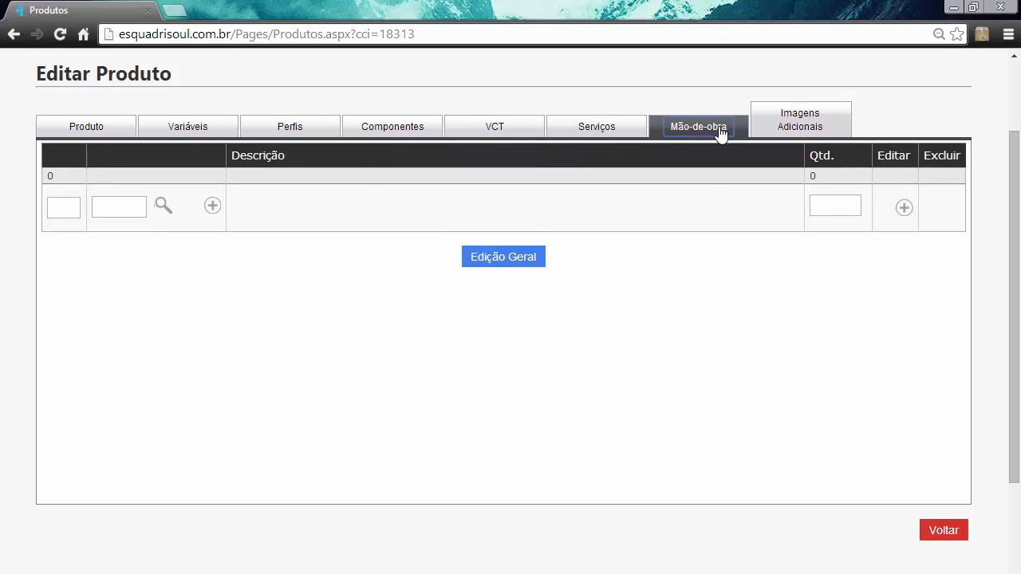
pyautogui.click(797, 127)
# - Go through the product's services, variables, basic data, components and profiles once more, ending at the complete additional images form
pyautogui.click(603, 131)
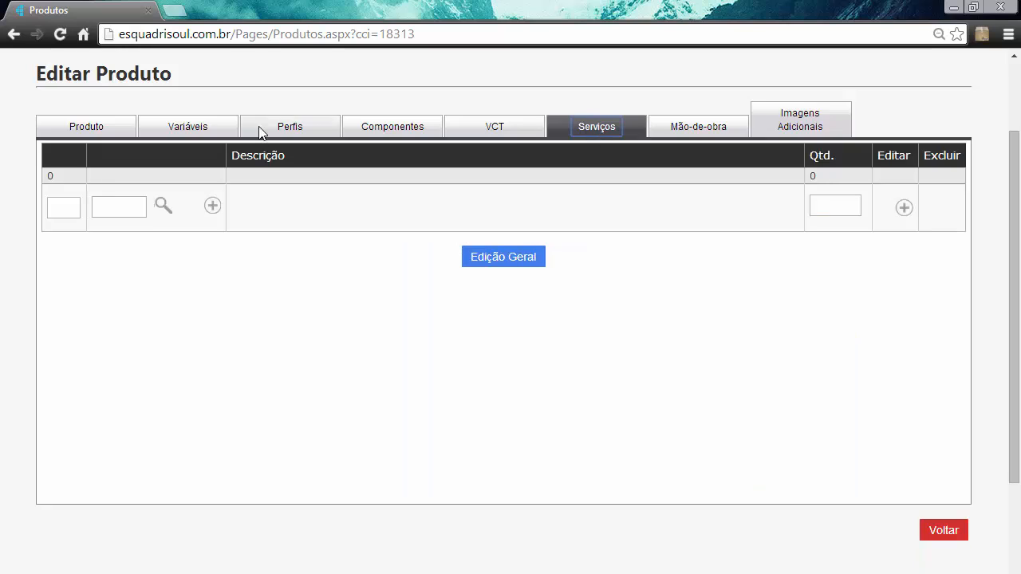
pyautogui.click(180, 128)
pyautogui.click(88, 130)
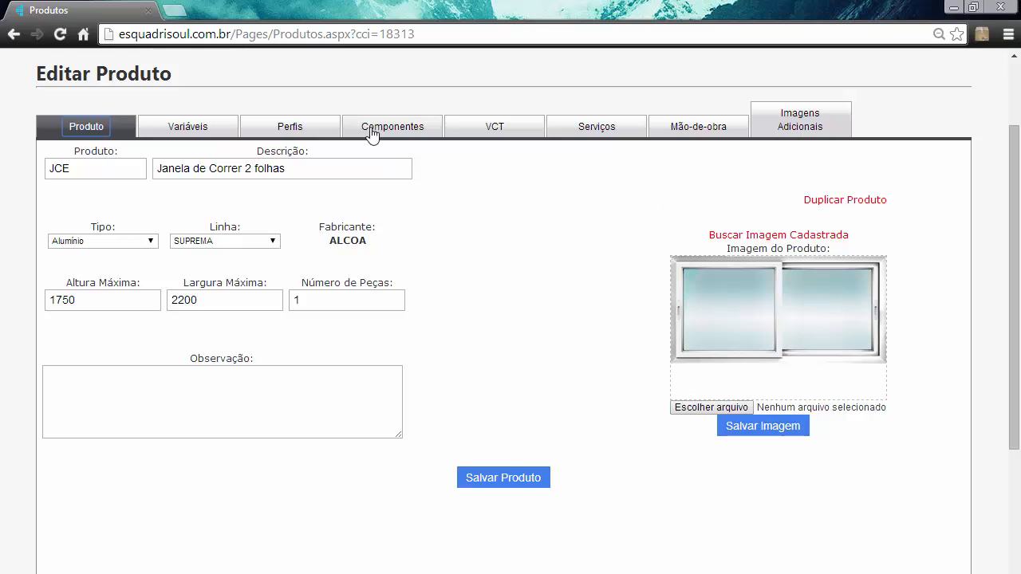
pyautogui.click(414, 138)
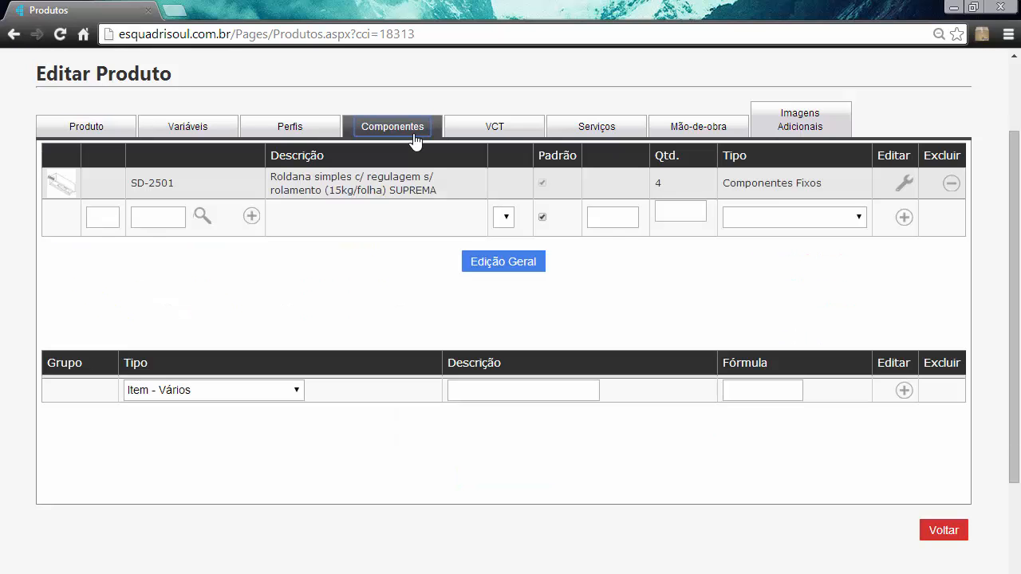
pyautogui.click(293, 134)
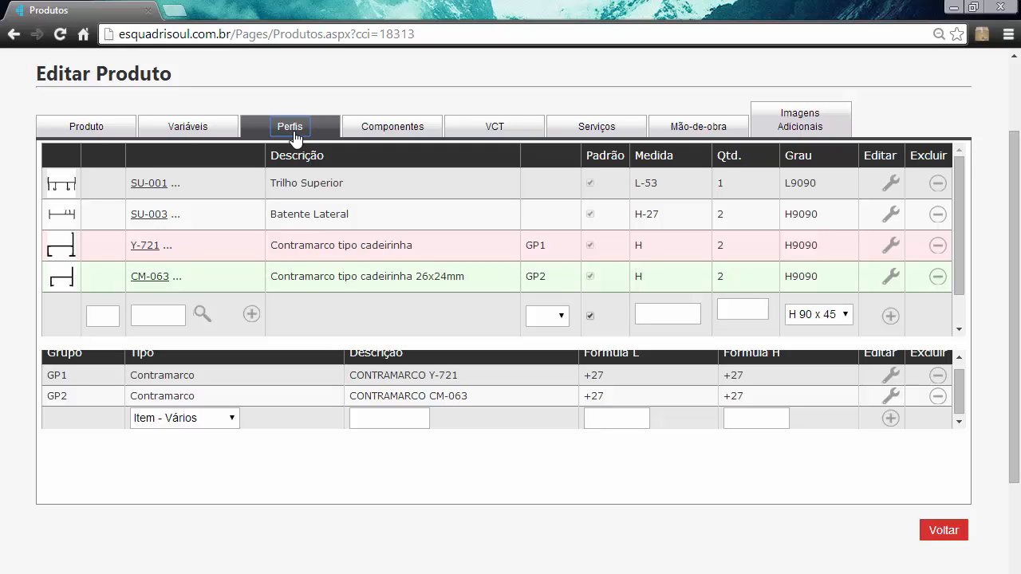
pyautogui.scroll(1, 731, 73)
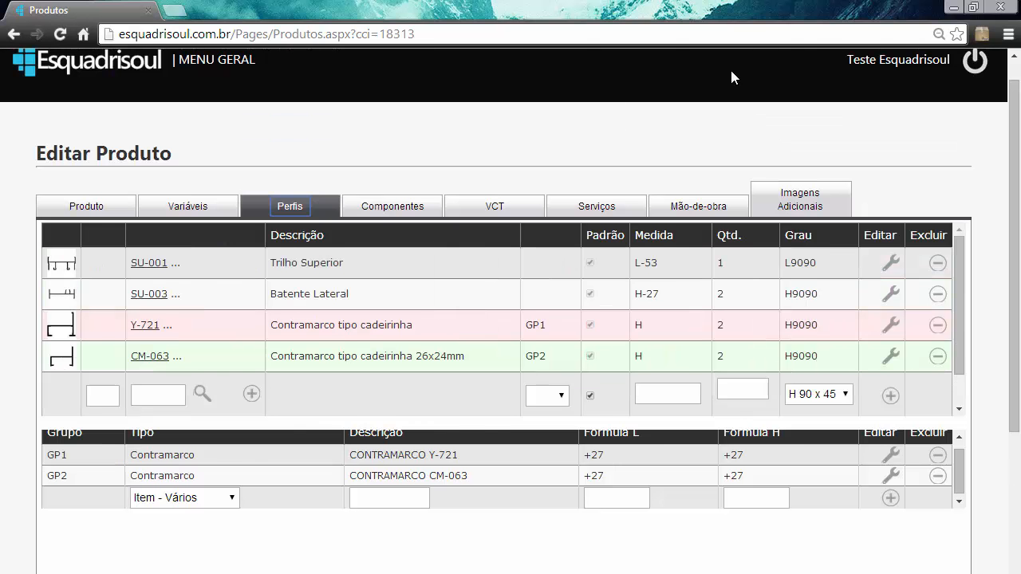
pyautogui.scroll(1, 731, 75)
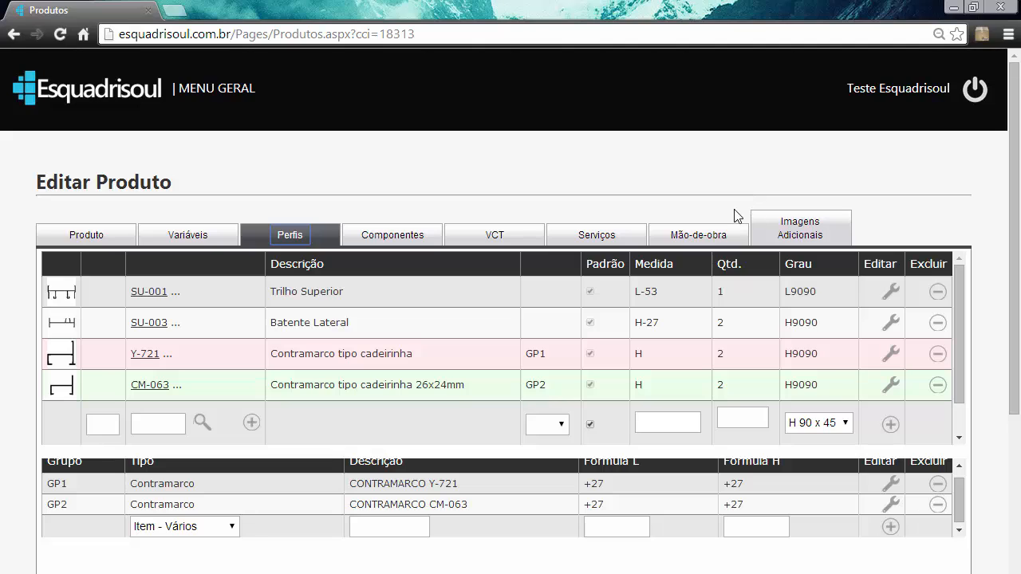
pyautogui.click(93, 237)
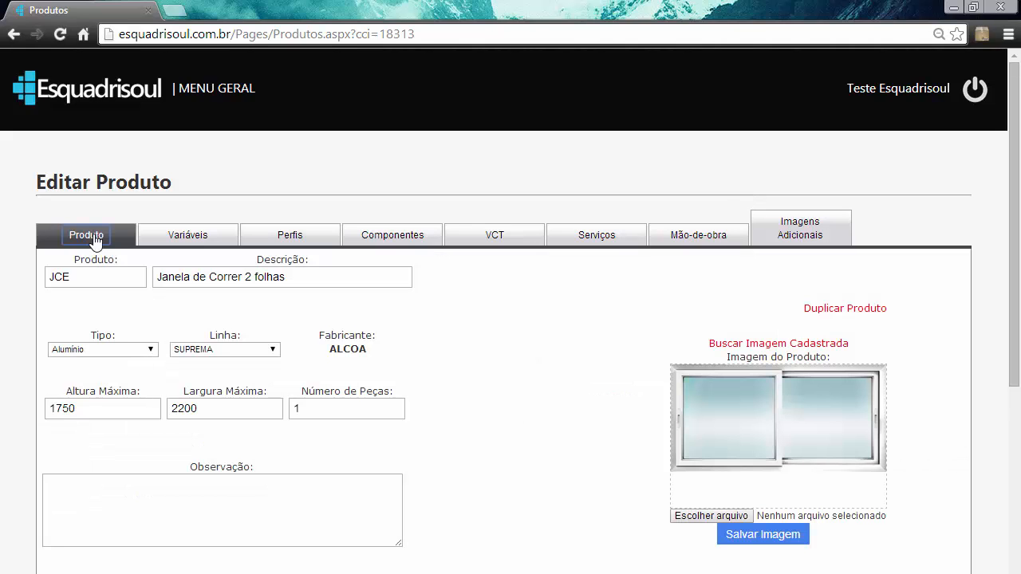
pyautogui.click(188, 237)
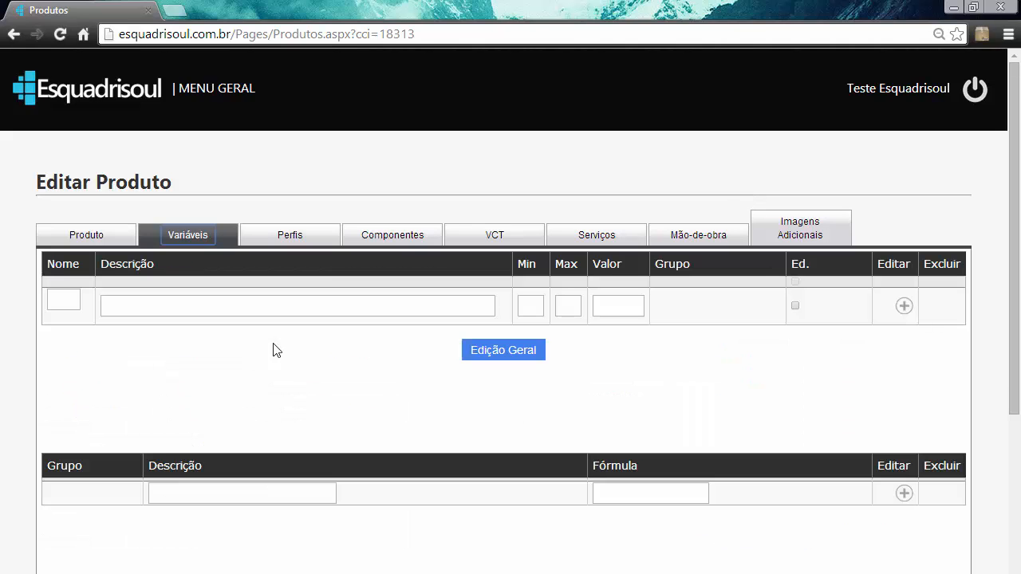
pyautogui.click(820, 234)
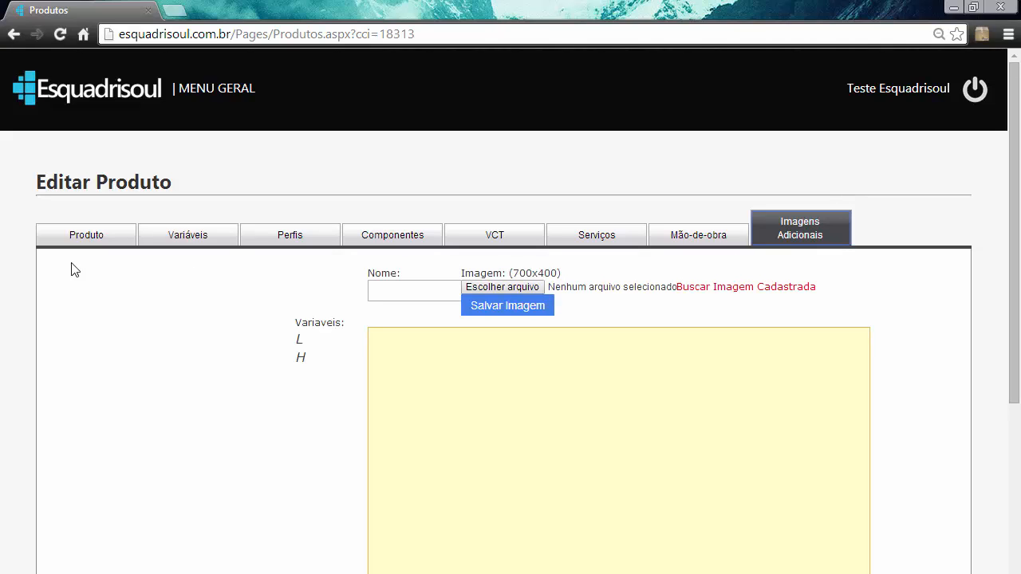
pyautogui.scroll(-3, 474, 137)
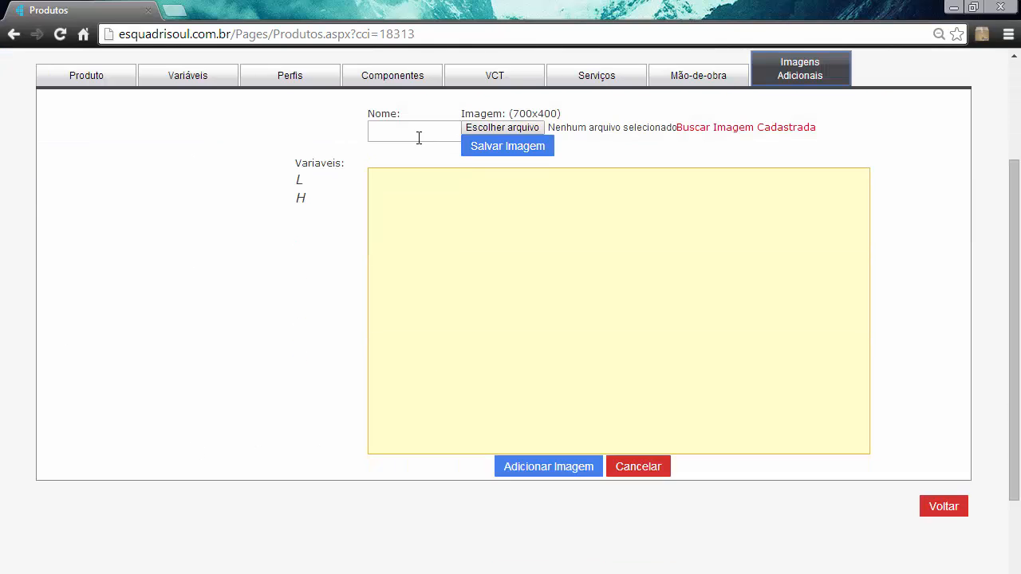